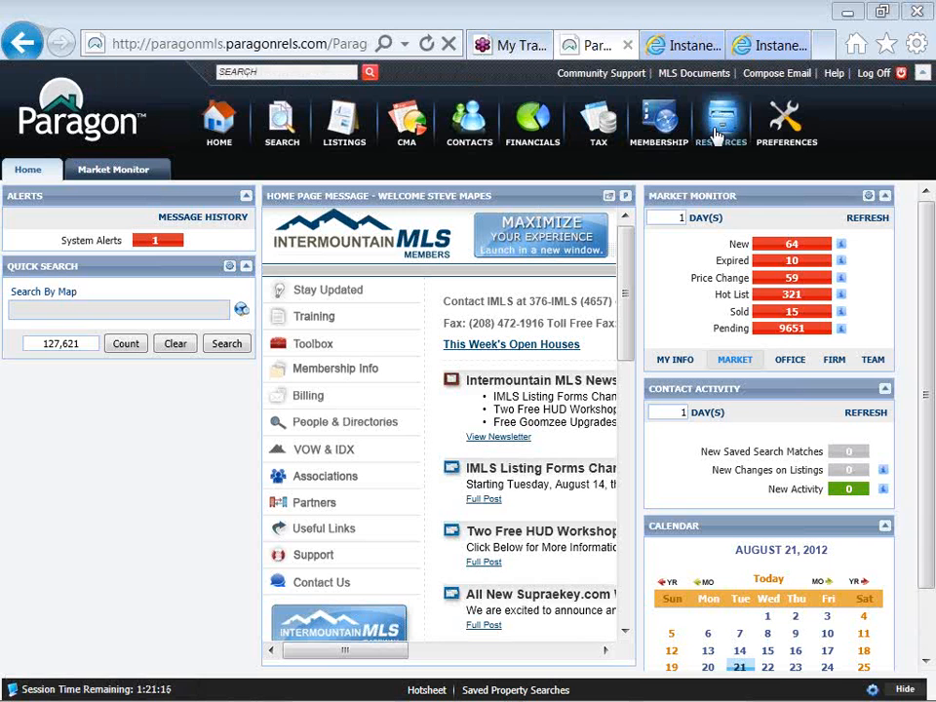
# Open the Paragon Resources menu listing Instanet, DocCentral and Statistical Reporting.
pyautogui.click(724, 135)
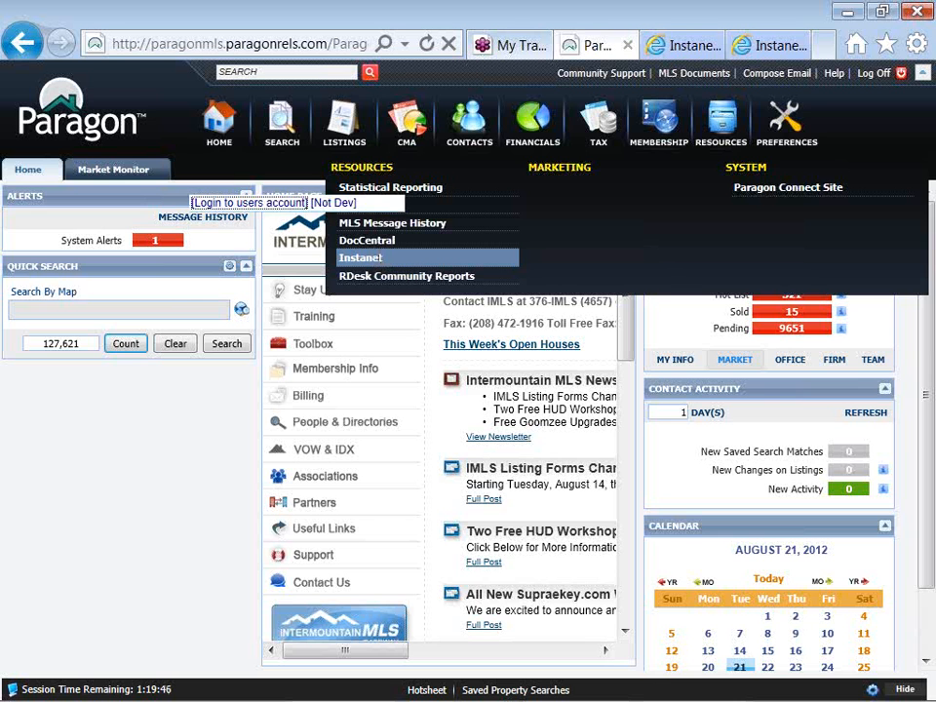
# Launch Instanet from Resources and bring its popup blocker checker window forward.
pyautogui.click(379, 258)
pyautogui.hotkey('alt', 'Tab')
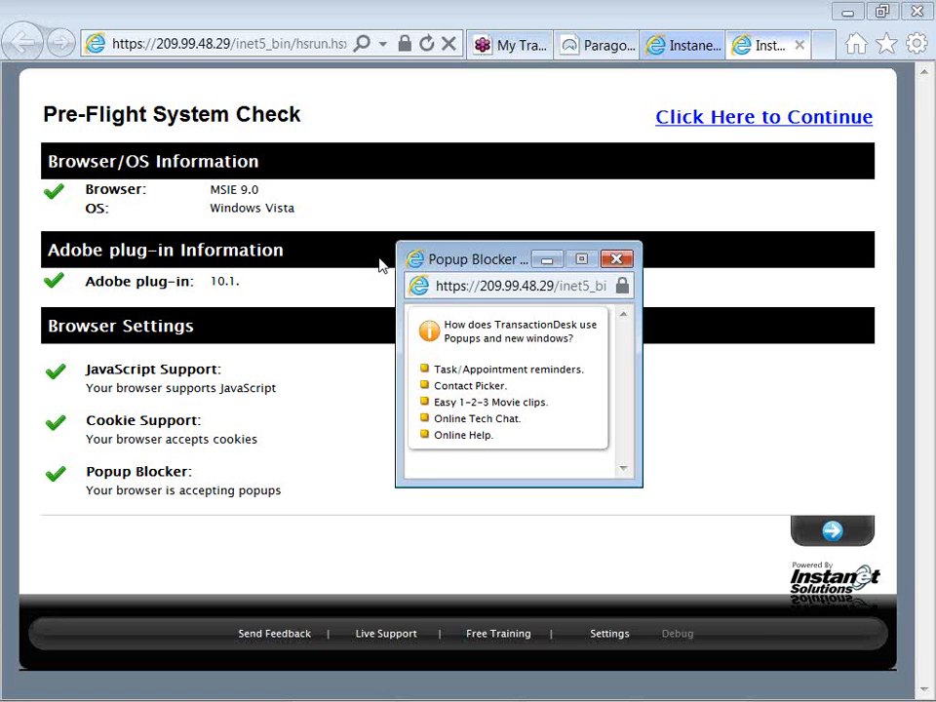
# Close the popup blocker checker and continue past the Pre-Flight System Check to Initialize Account.
pyautogui.moveTo(436, 260); pyautogui.dragTo(400, 209)
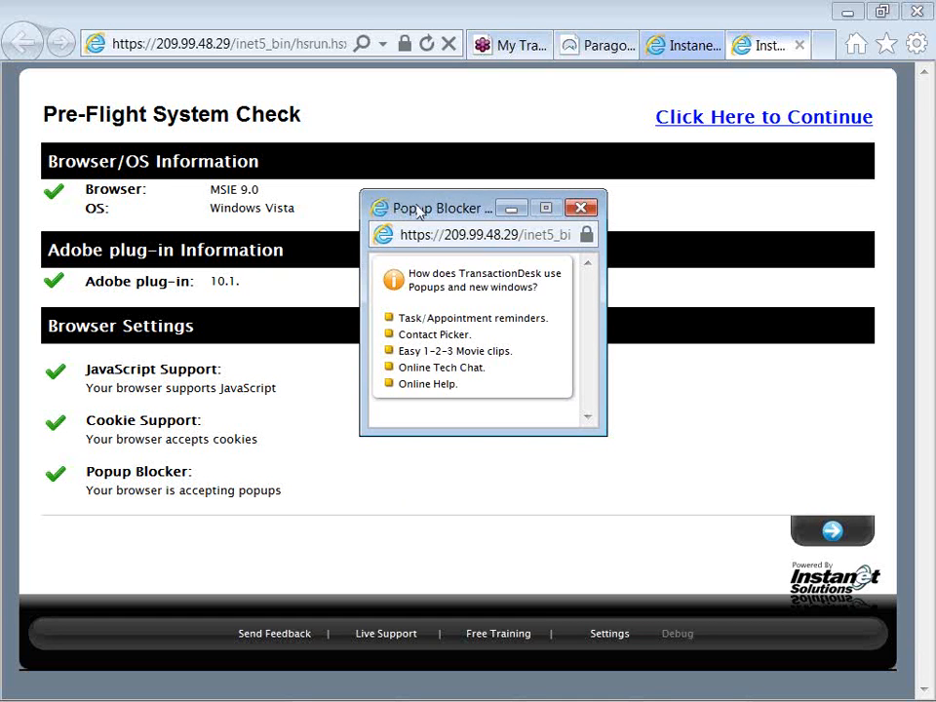
pyautogui.moveTo(418, 209); pyautogui.dragTo(394, 200)
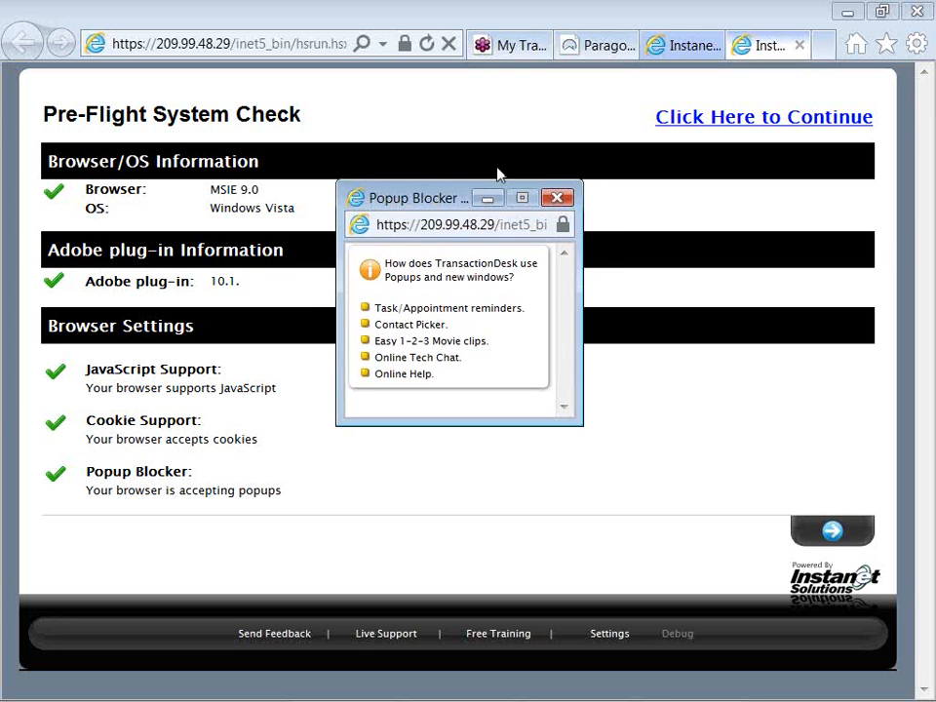
pyautogui.click(554, 200)
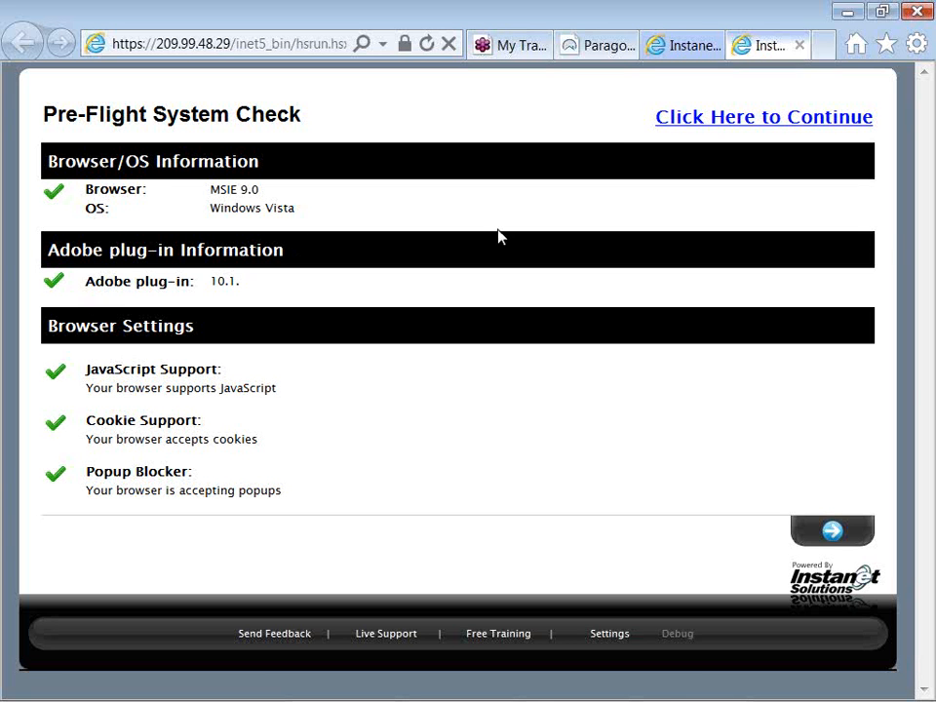
pyautogui.click(663, 132)
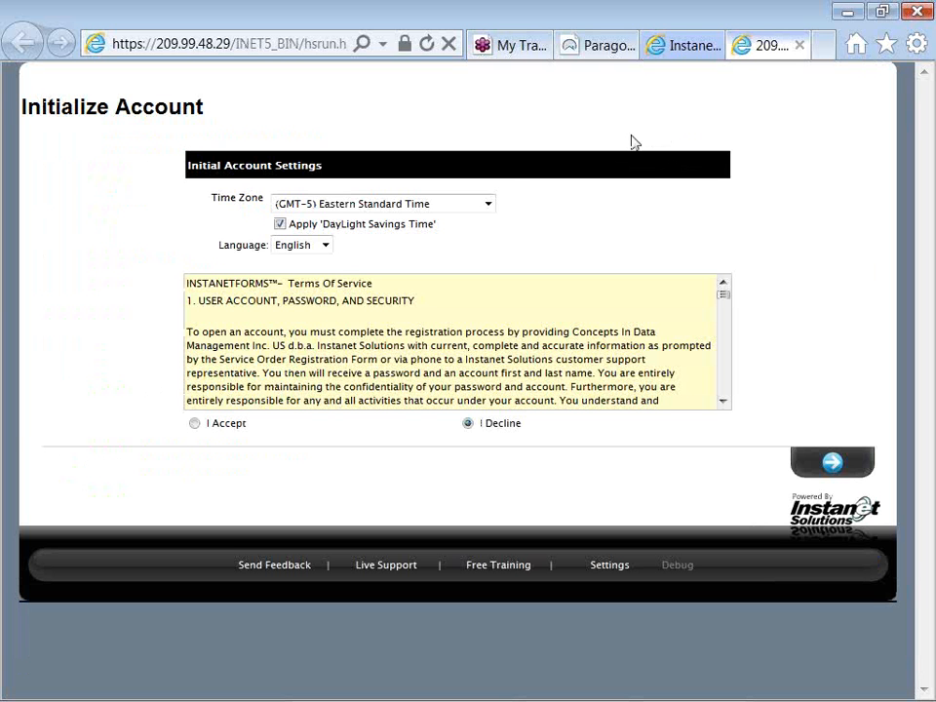
# Set the time zone to (GMT-7) Mountain Standard Time, accept the Terms of Service, and continue.
pyautogui.click(488, 205)
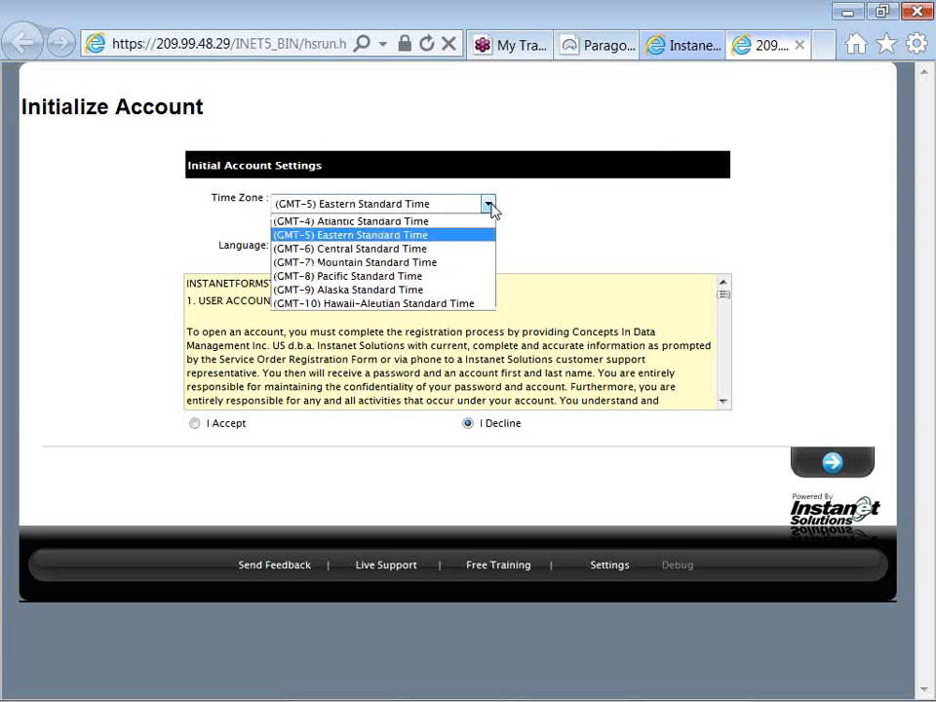
pyautogui.click(486, 264)
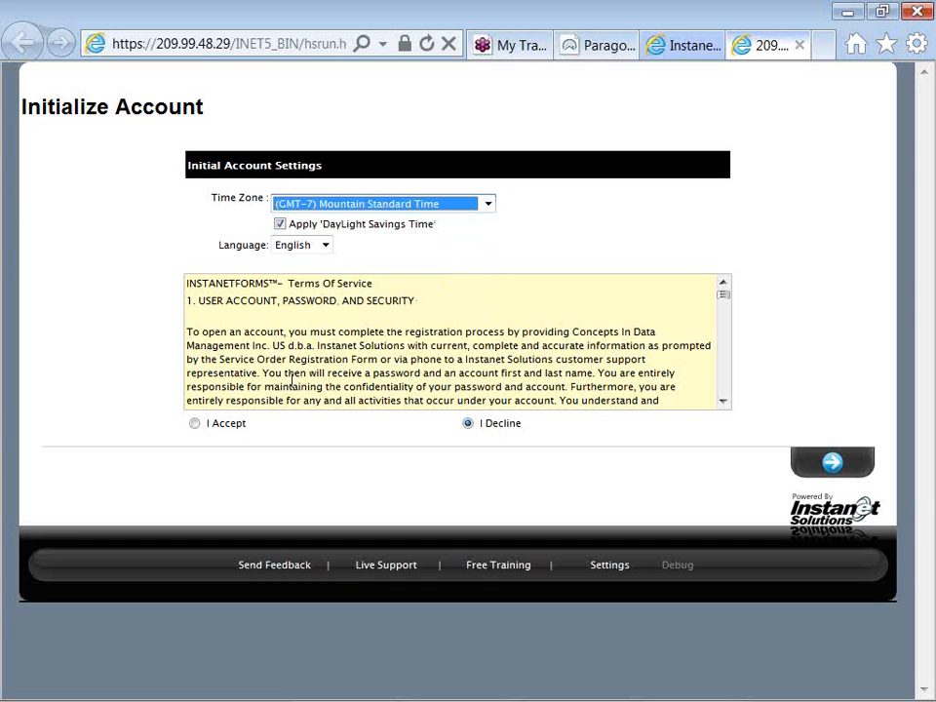
pyautogui.click(196, 428)
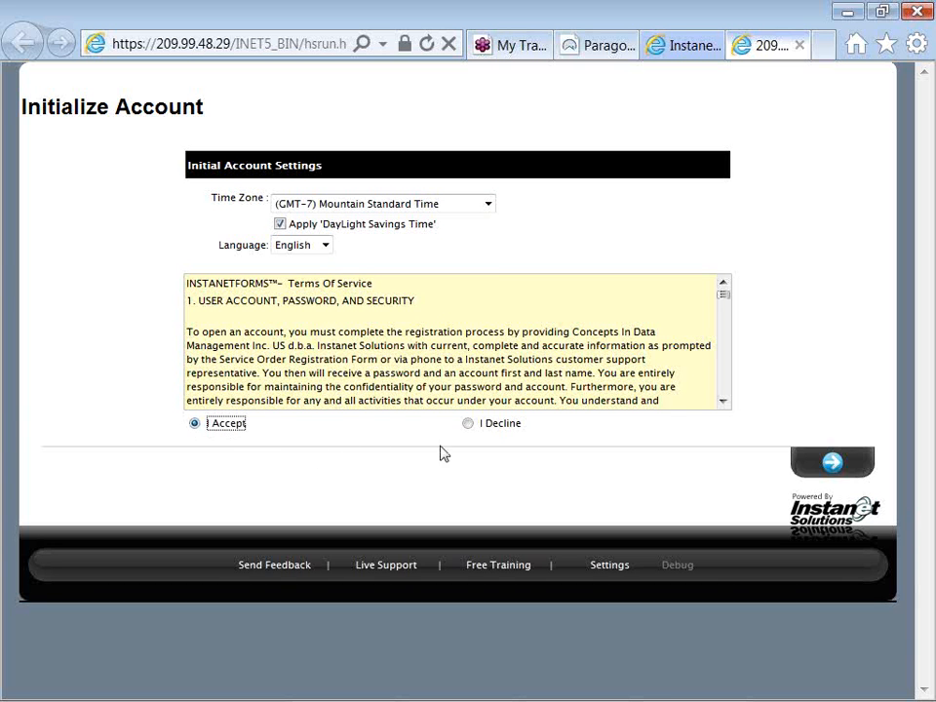
pyautogui.click(831, 465)
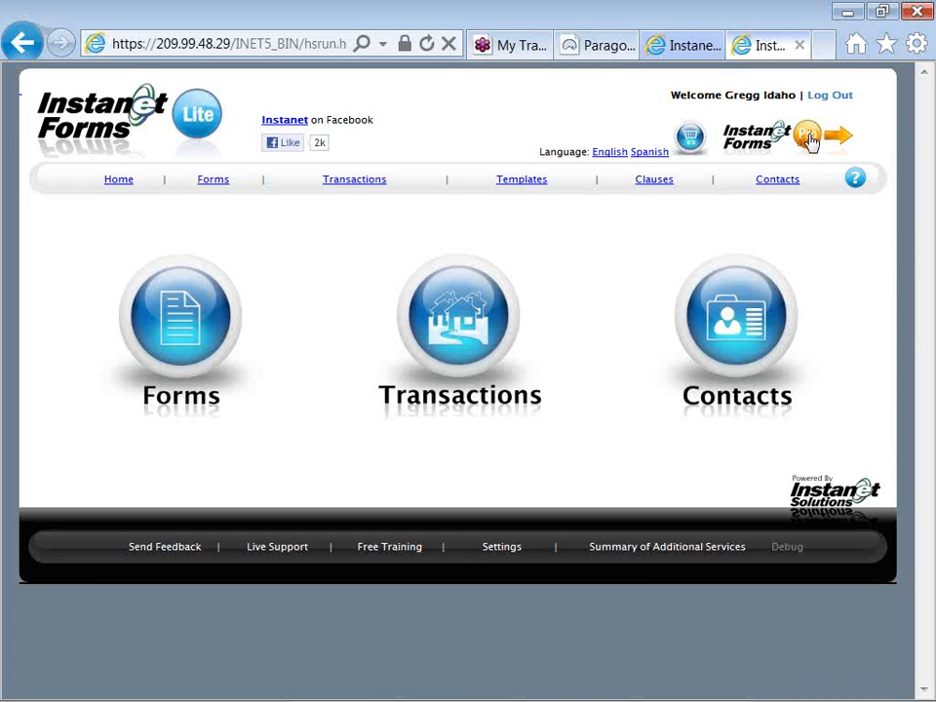
# Switch from Instanet Forms Lite to the Pro version.
pyautogui.click(809, 140)
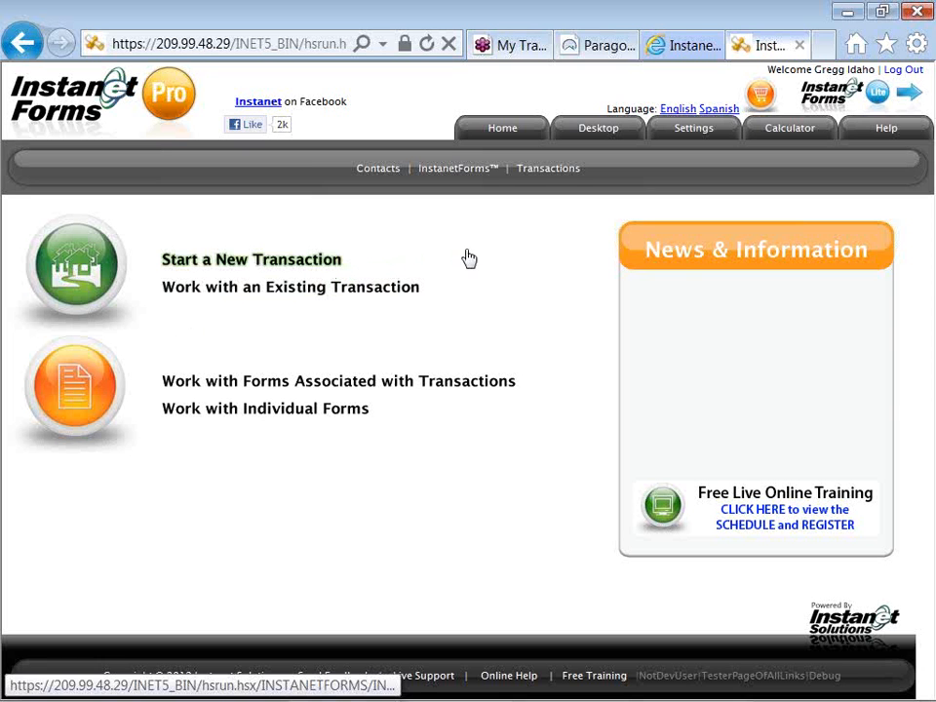
# Go to the Transactions list showing your open transactions, currently empty.
pyautogui.click(533, 171)
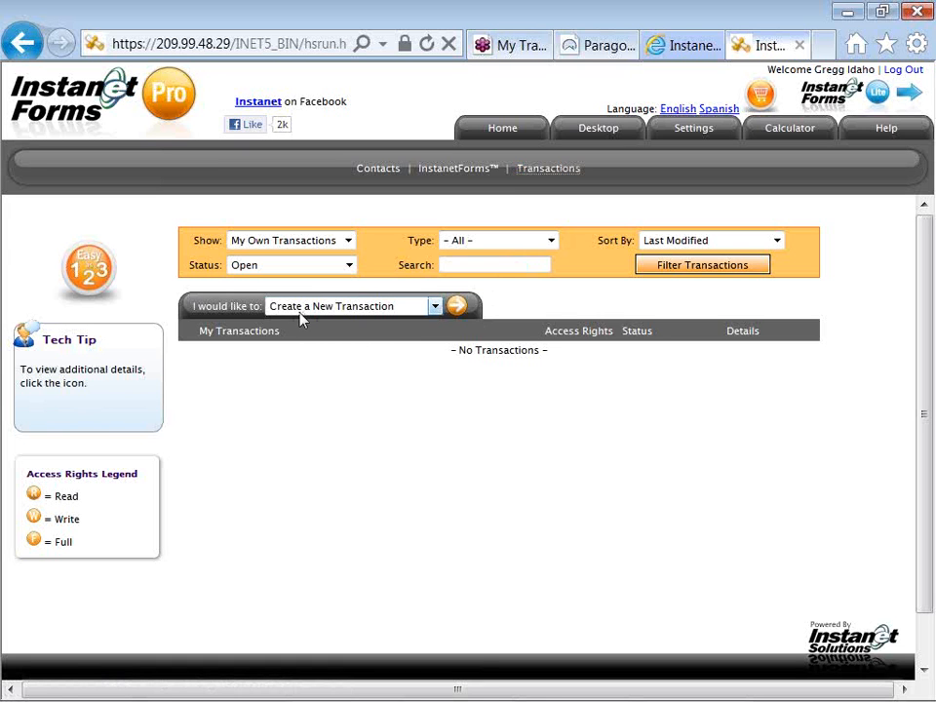
pyautogui.moveTo(260, 307); pyautogui.dragTo(185, 310)
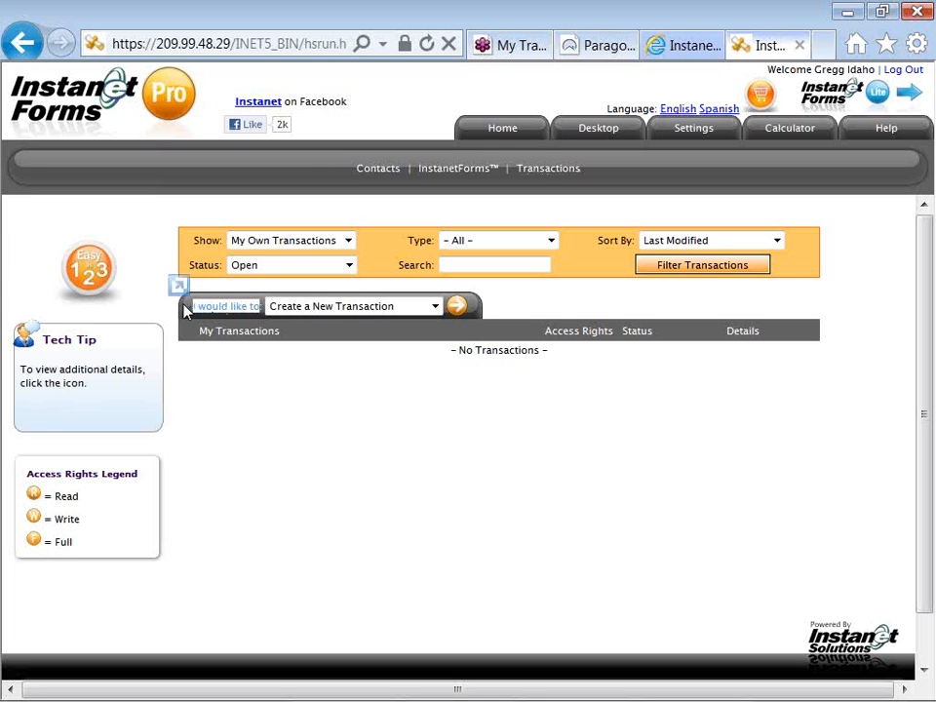
pyautogui.click(200, 315)
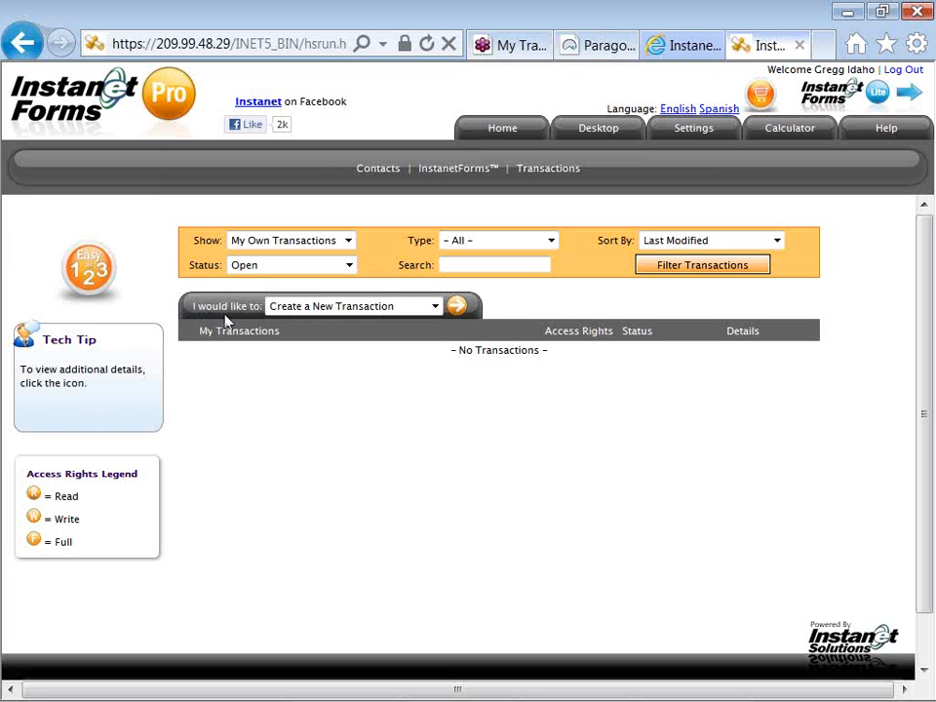
pyautogui.click(436, 308)
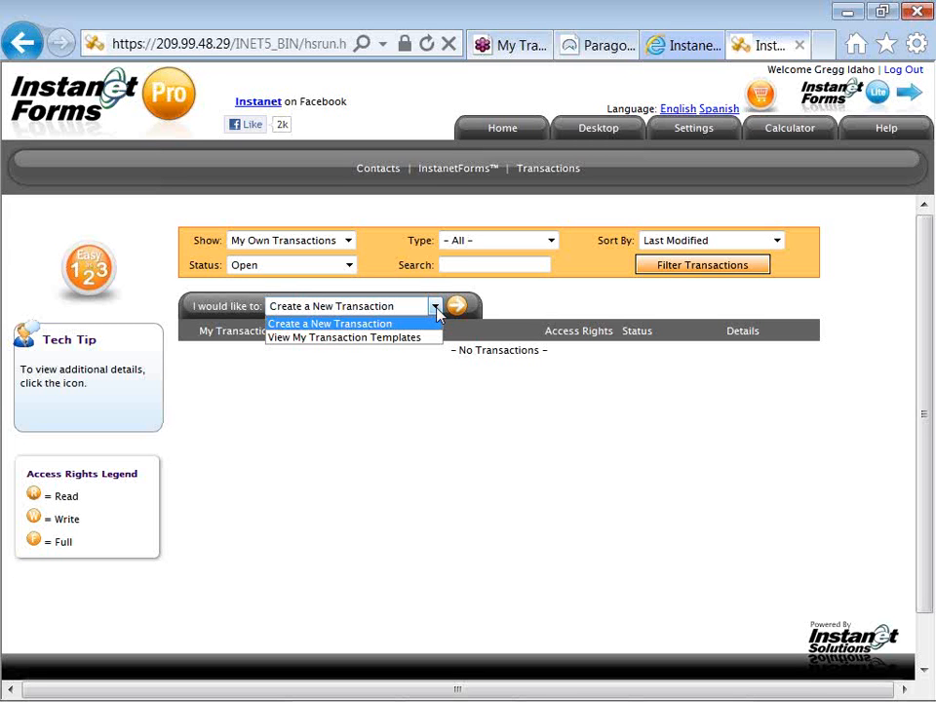
pyautogui.click(437, 309)
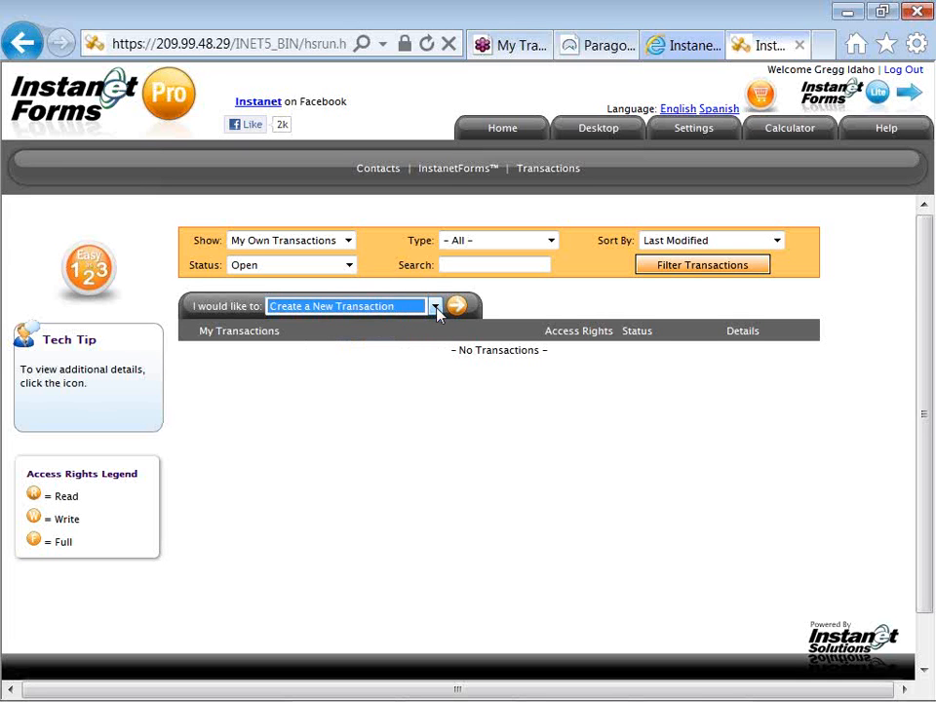
pyautogui.click(437, 327)
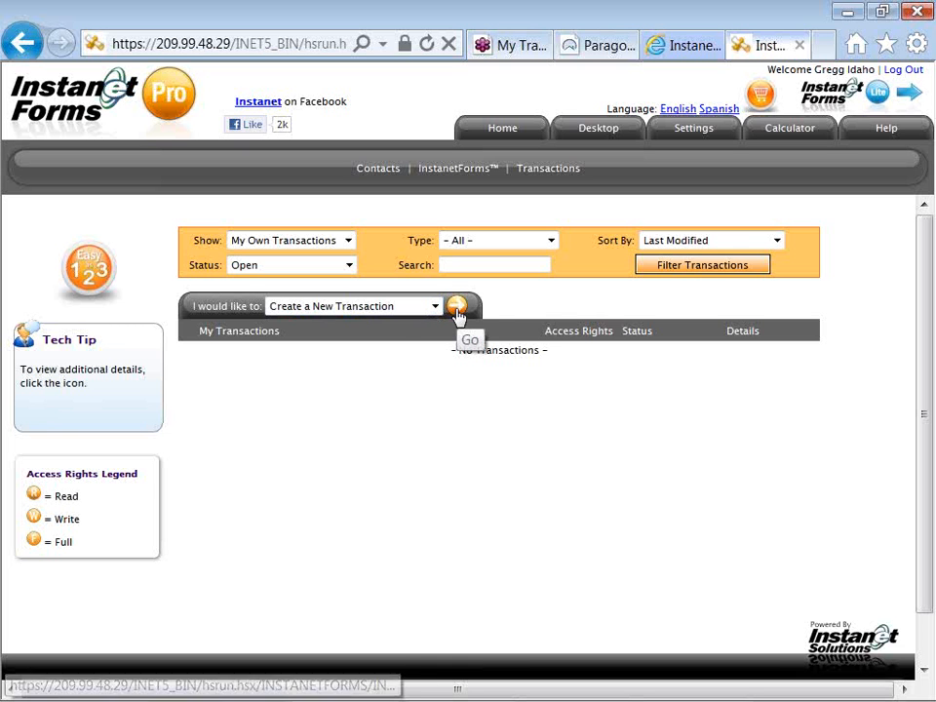
# Open the Transaction Options form for a new transaction and review its Populate options.
pyautogui.click(458, 317)
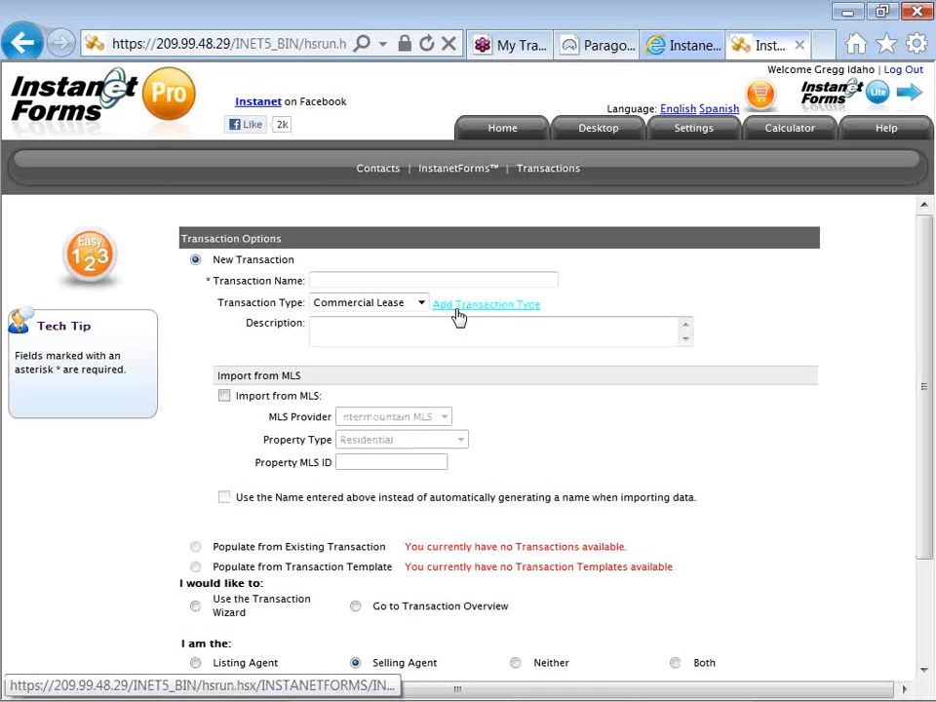
pyautogui.scroll(-1, 460, 317)
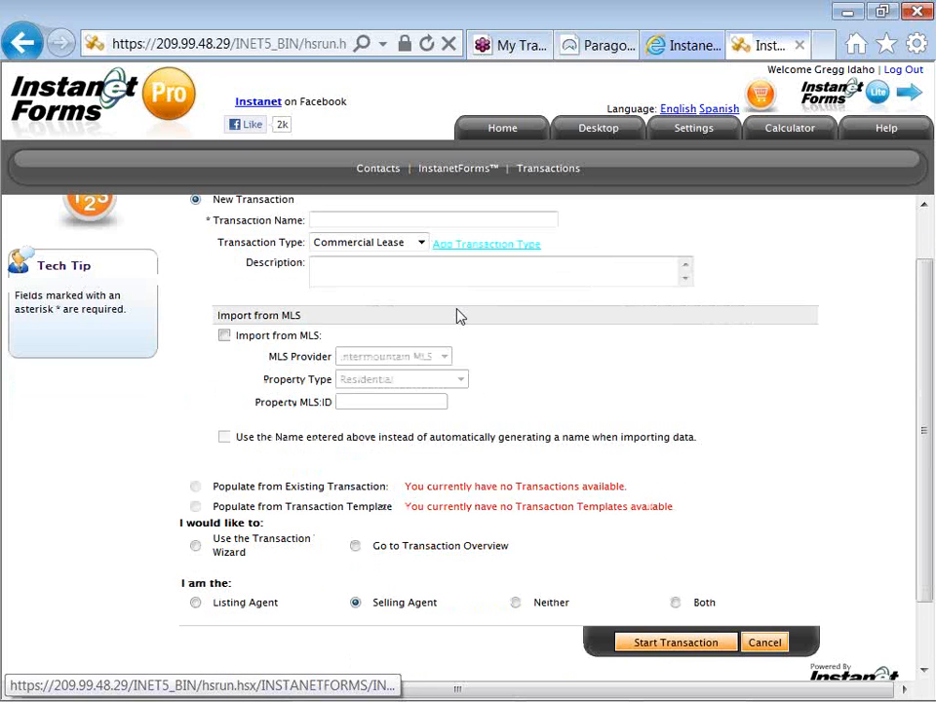
pyautogui.scroll(1, 460, 317)
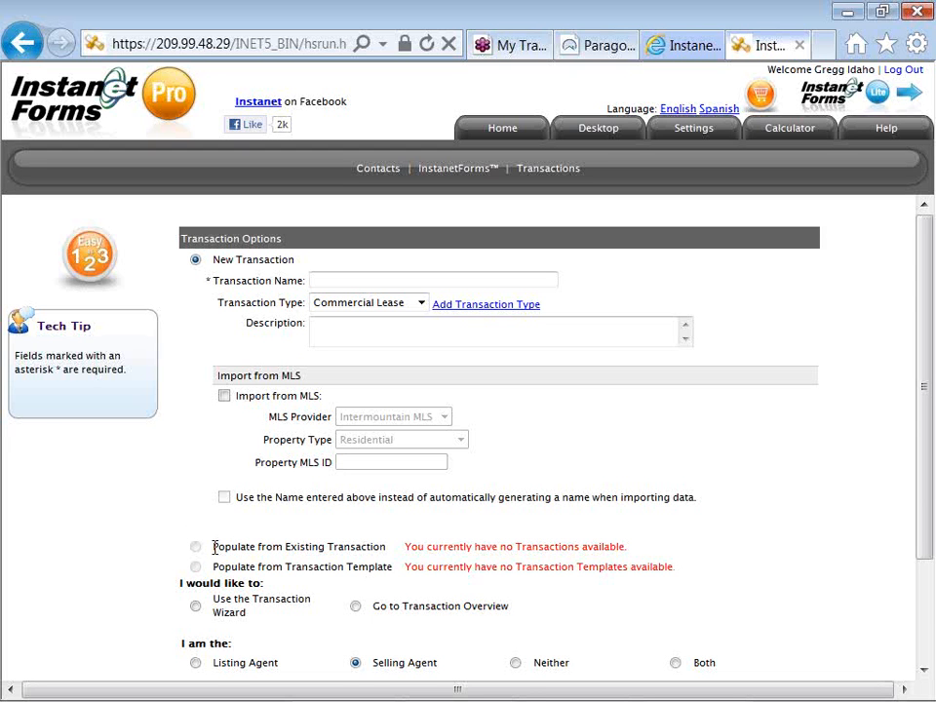
pyautogui.moveTo(213, 547); pyautogui.dragTo(312, 555)
pyautogui.click(304, 554)
pyautogui.moveTo(212, 566); pyautogui.dragTo(395, 576)
pyautogui.click(395, 576)
pyautogui.moveTo(304, 281); pyautogui.dragTo(302, 281)
# Name the transaction with the client's surname and first name followed by '-- SFR Listing'.
pyautogui.click(312, 280)
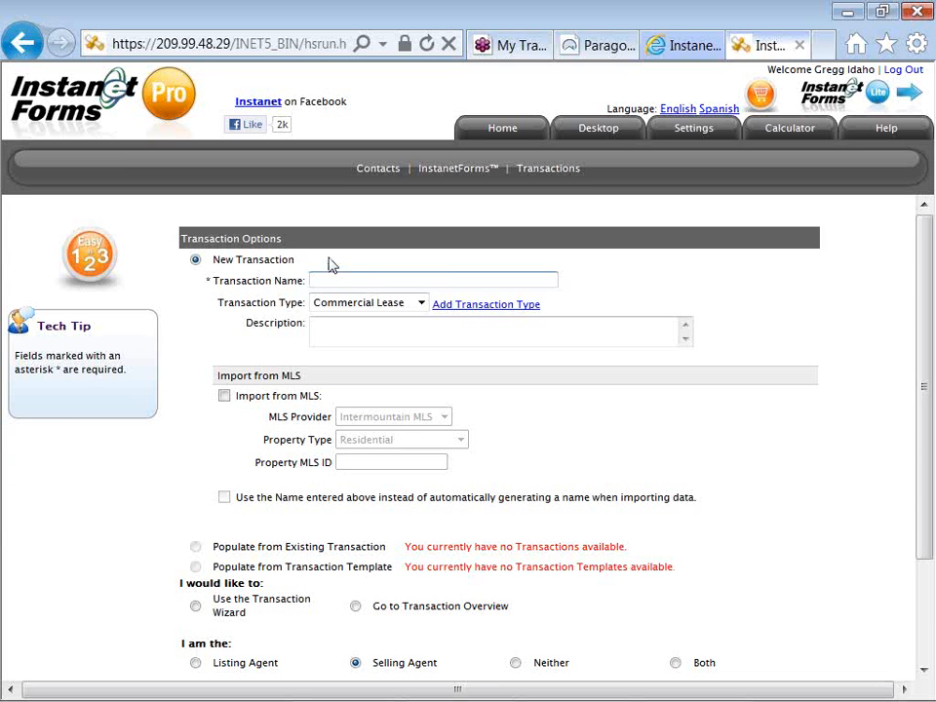
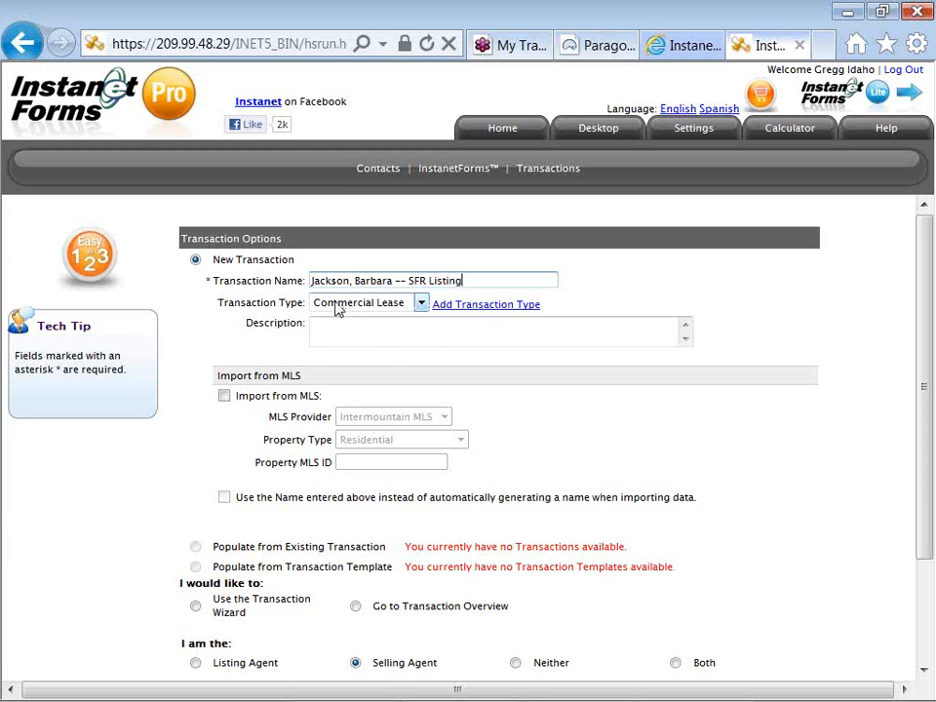
# Set the Transaction Type to Residential Listing, with the Listing Agent role.
pyautogui.click(338, 307)
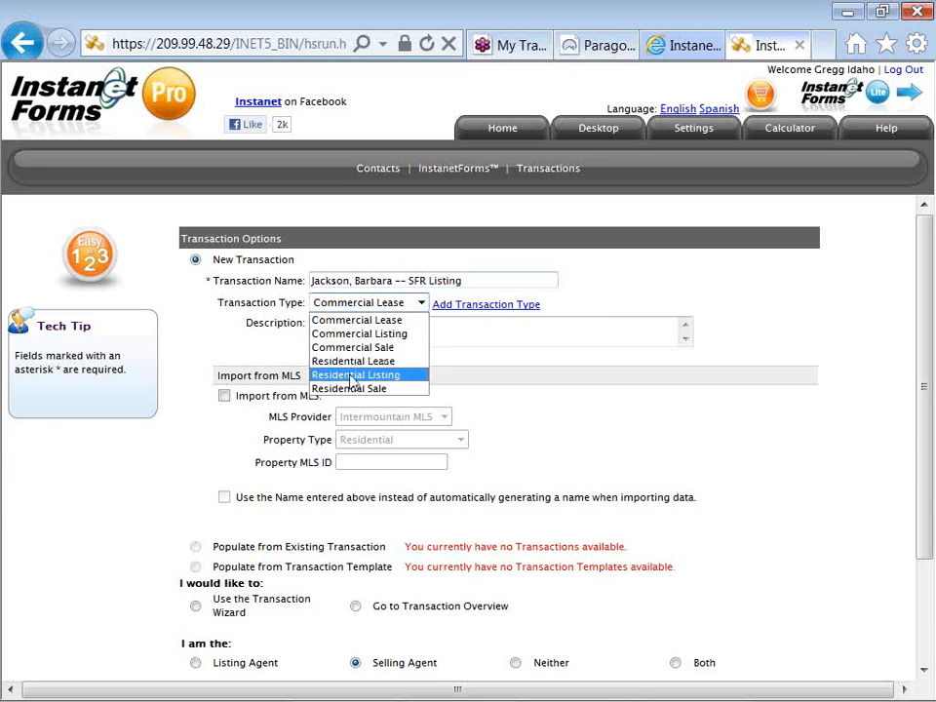
pyautogui.click(405, 378)
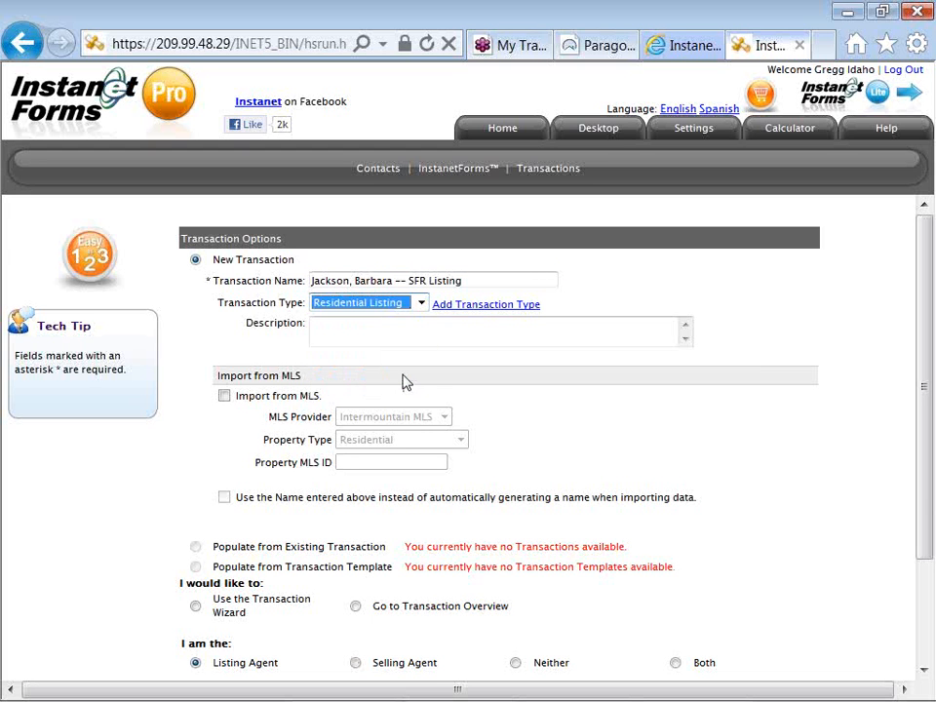
pyautogui.click(355, 394)
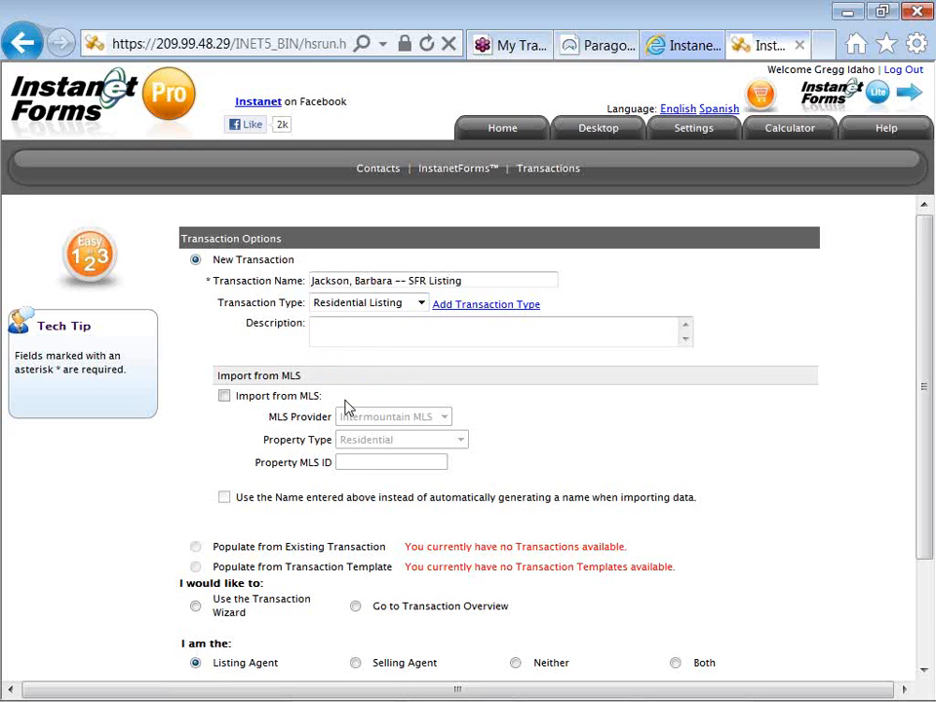
pyautogui.click(225, 398)
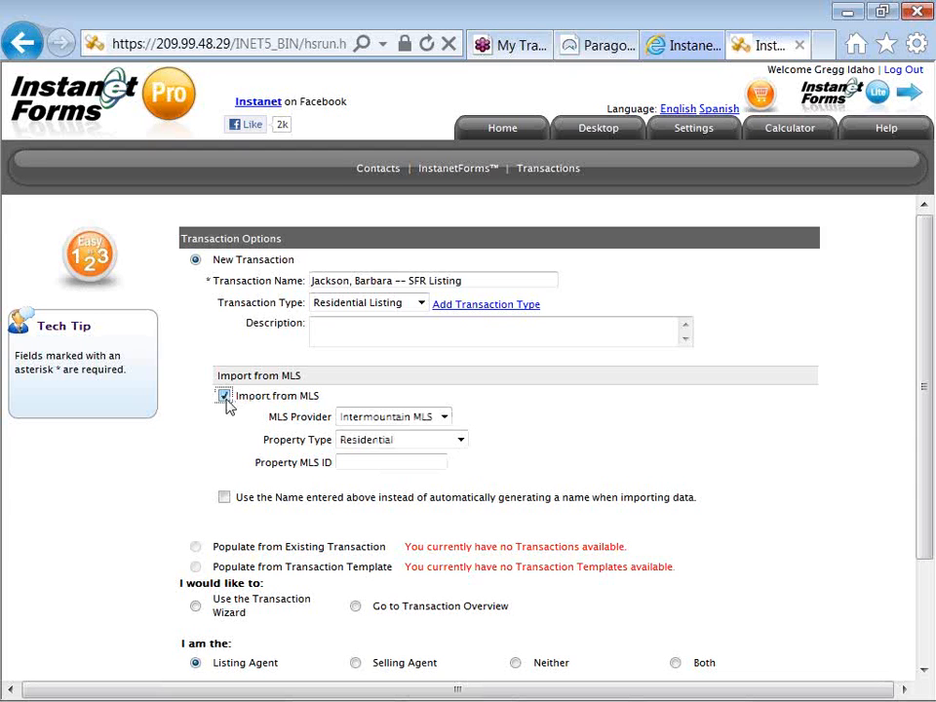
pyautogui.click(389, 419)
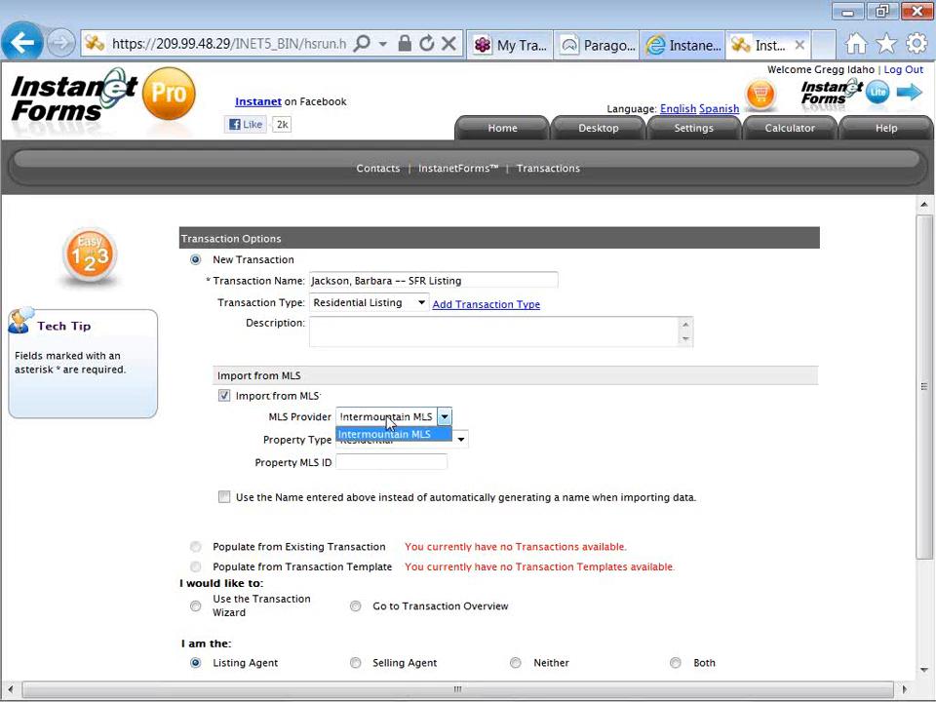
pyautogui.click(462, 418)
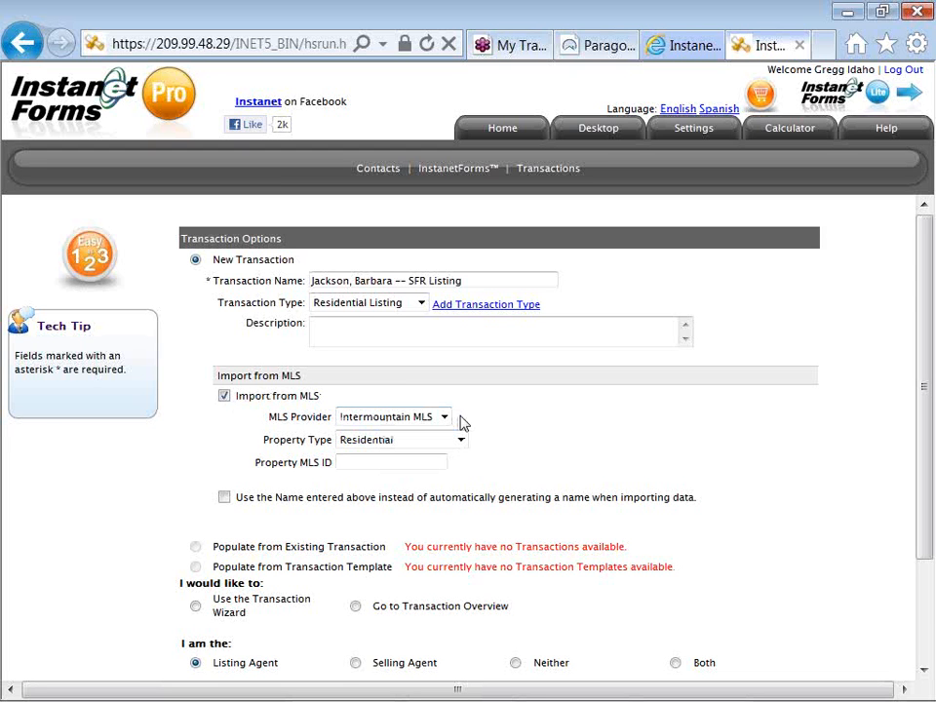
pyautogui.click(226, 399)
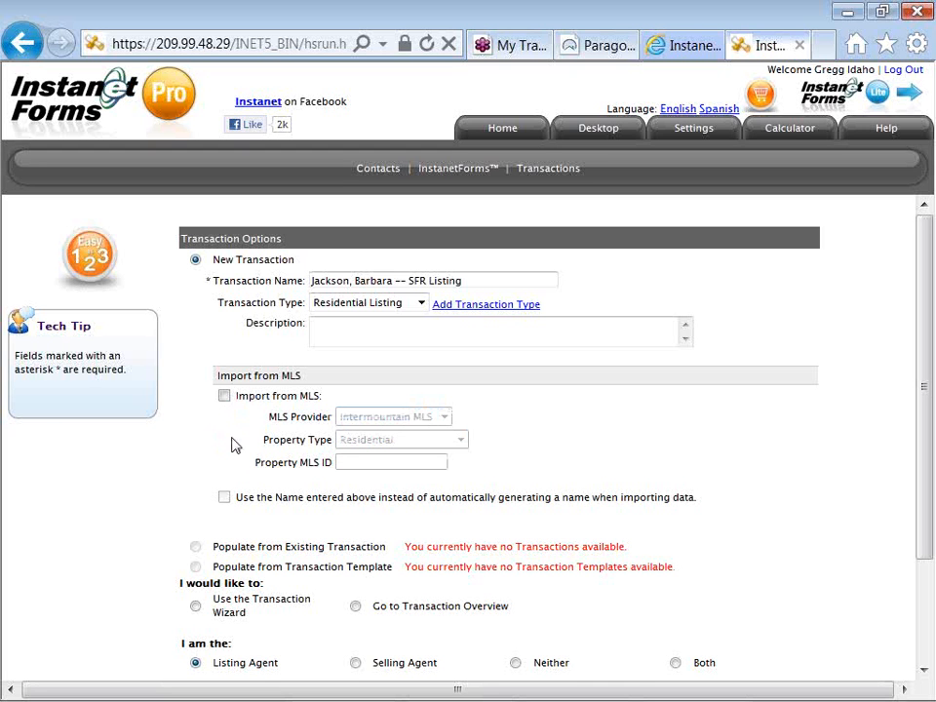
# Select 'Use the Transaction Wizard' to build the new transaction.
pyautogui.scroll(-1, 234, 445)
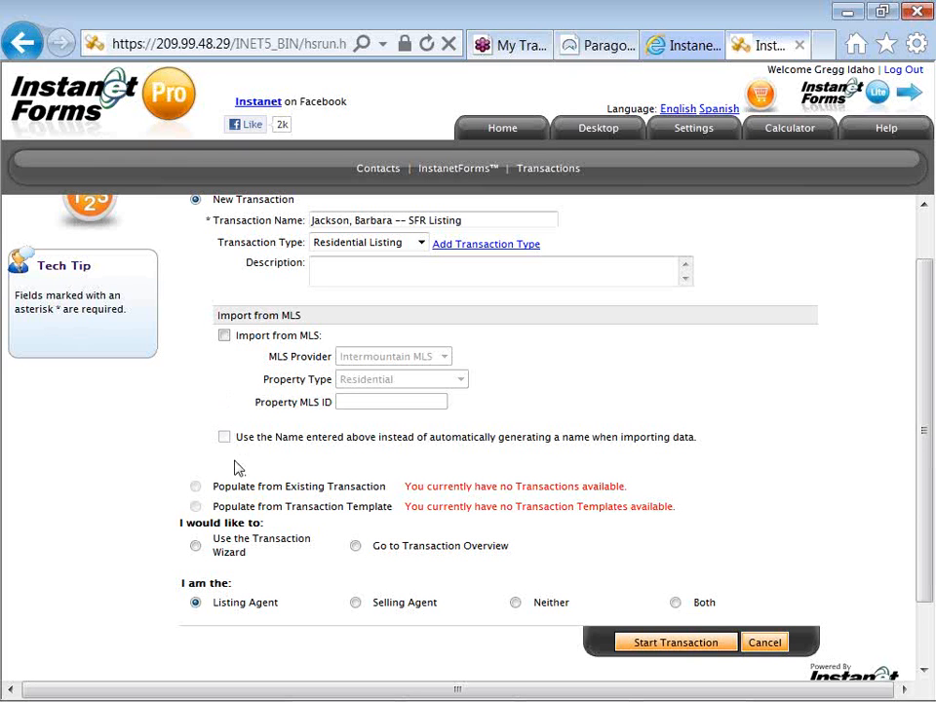
pyautogui.click(196, 547)
# Start the new transaction so the wizard moves to Step 2, Property Information.
pyautogui.click(660, 645)
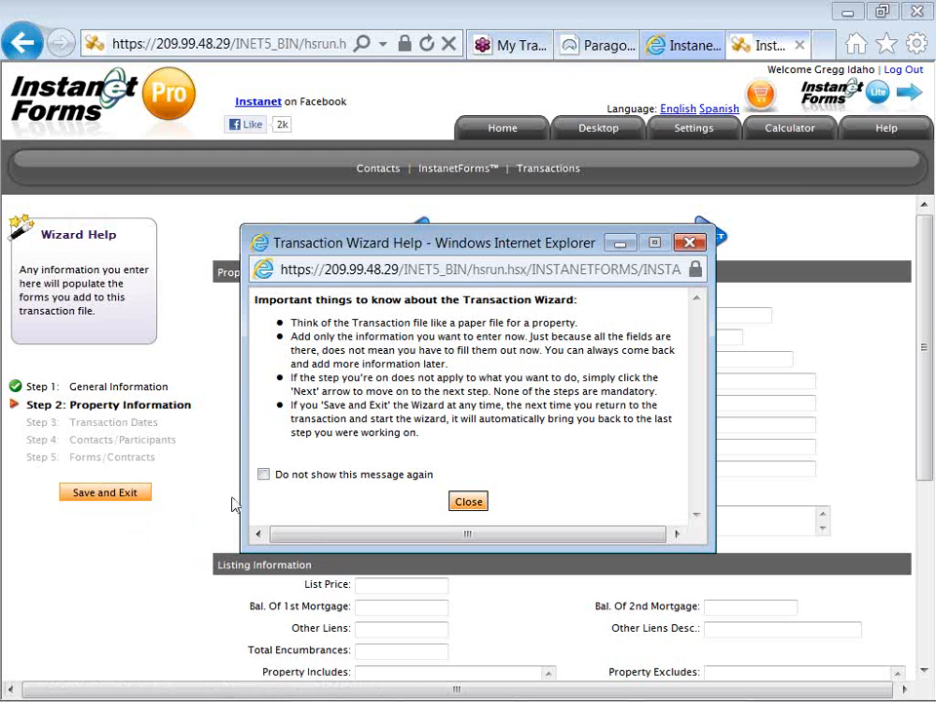
# Close the wizard help notes and scroll through the empty Property Information fields.
pyautogui.click(467, 503)
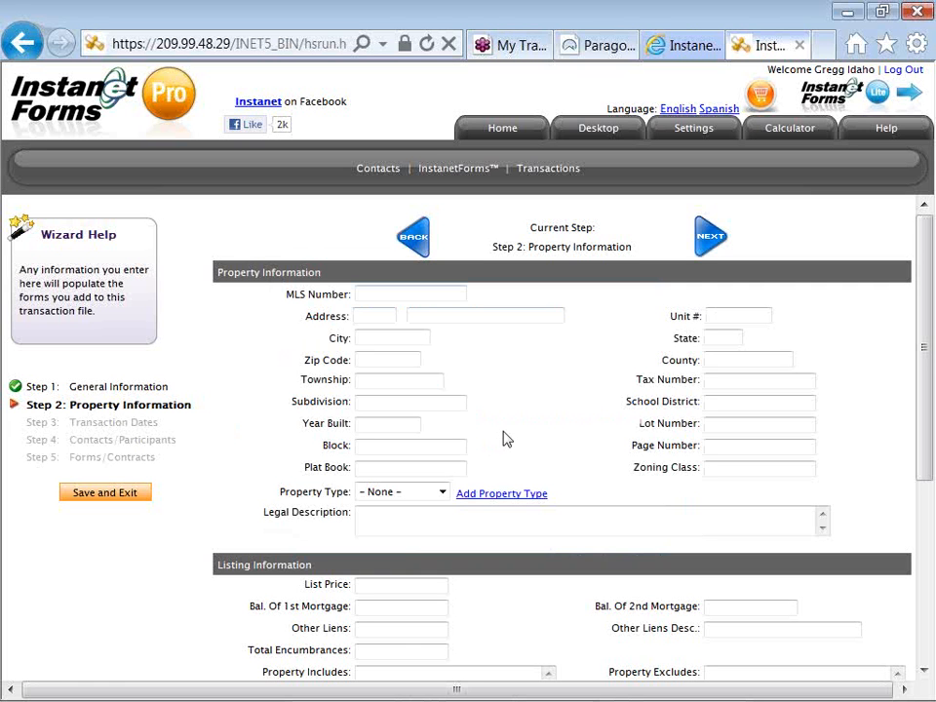
pyautogui.scroll(-3, 504, 439)
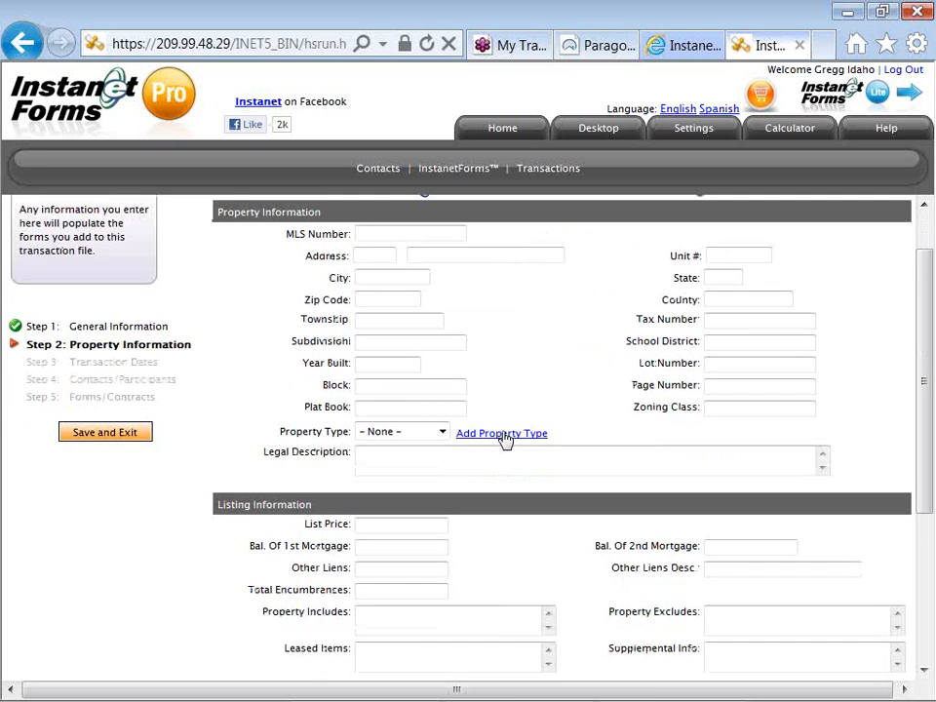
pyautogui.scroll(-3, 504, 439)
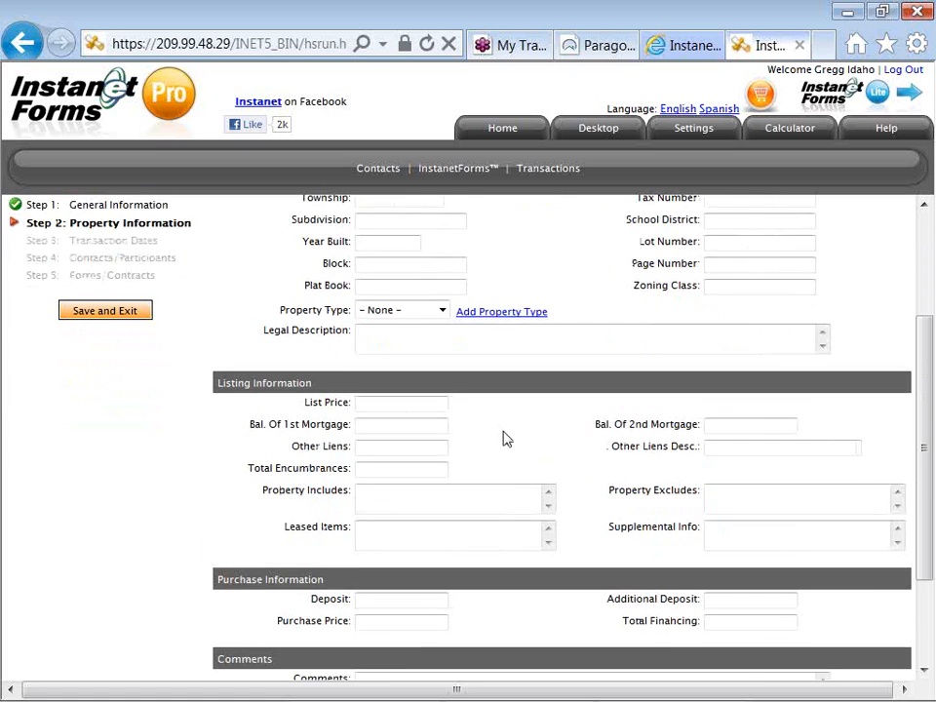
pyautogui.scroll(-2, 503, 430)
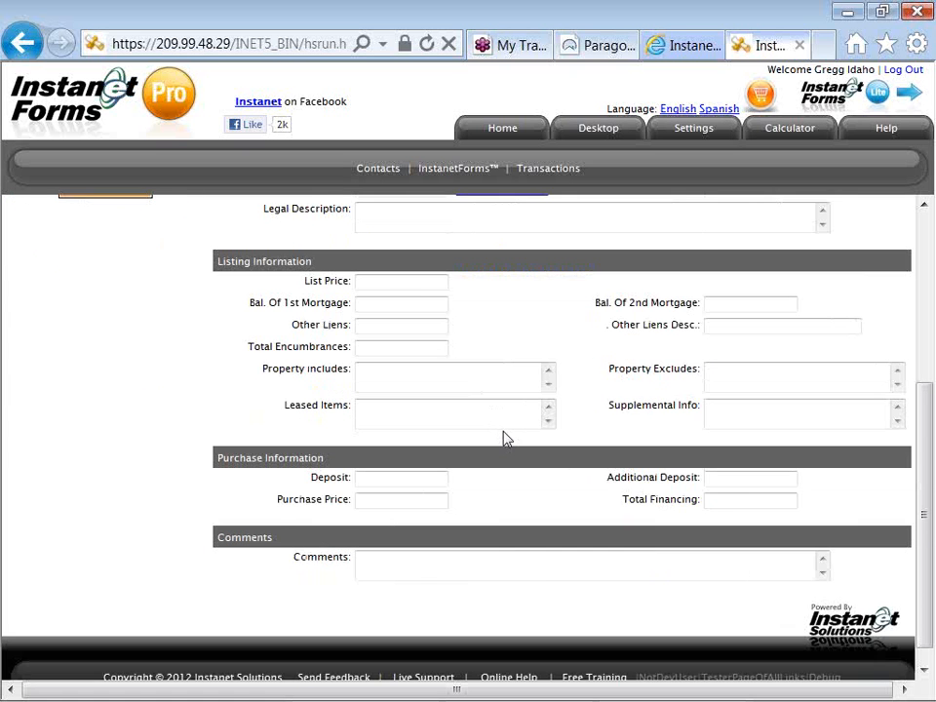
pyautogui.scroll(2, 504, 438)
pyautogui.scroll(2, 504, 434)
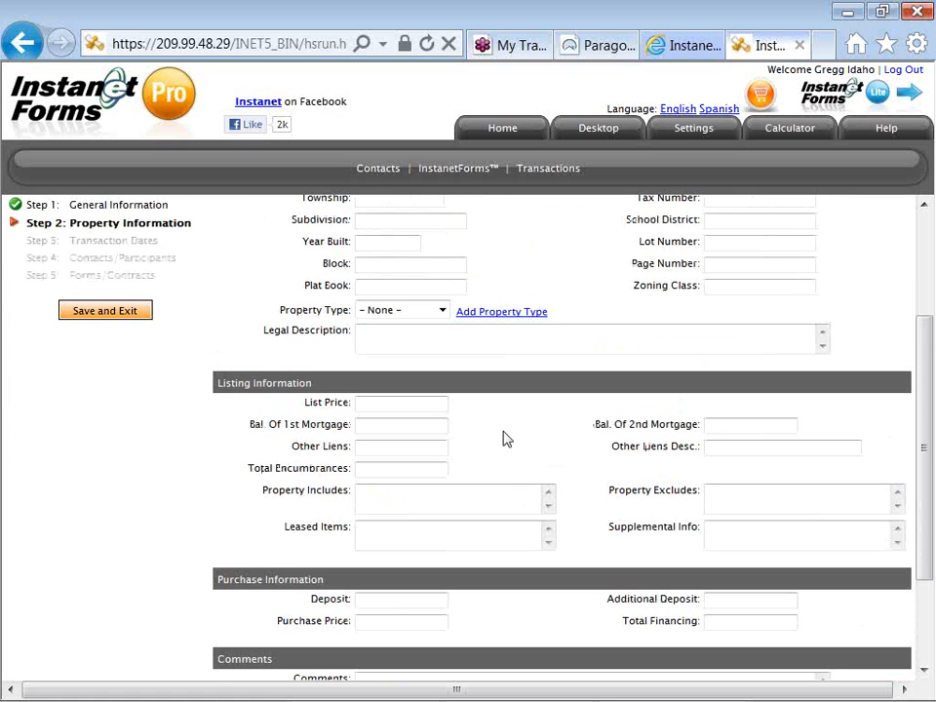
pyautogui.scroll(4, 506, 439)
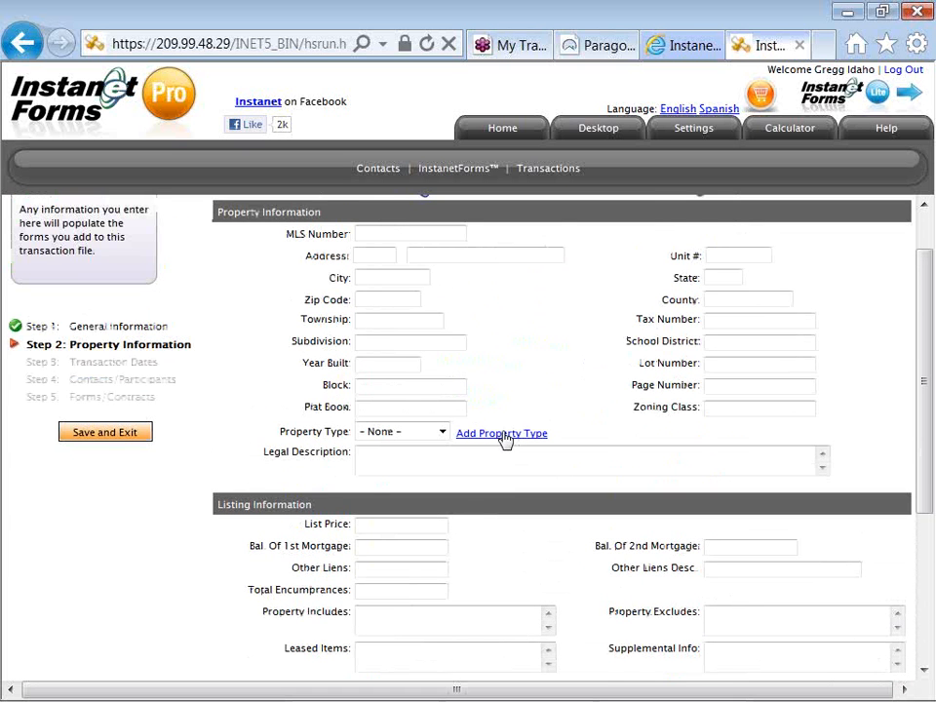
pyautogui.scroll(2, 506, 439)
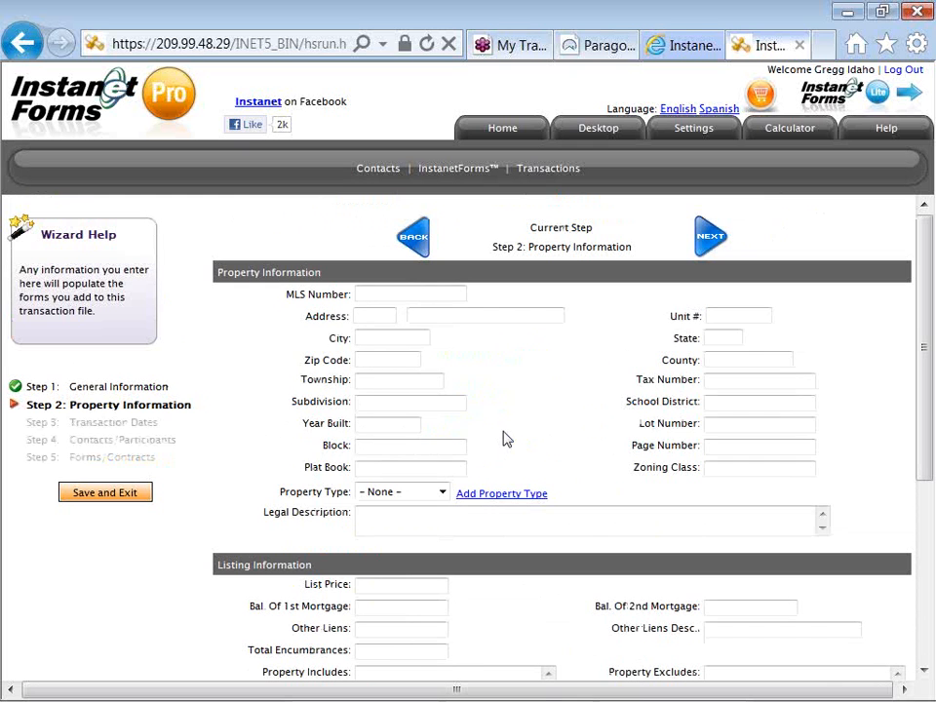
# On Transaction Dates, set List Date 08/29/2012 and Expiration Date 08/31/2013 via the calendars.
pyautogui.click(709, 237)
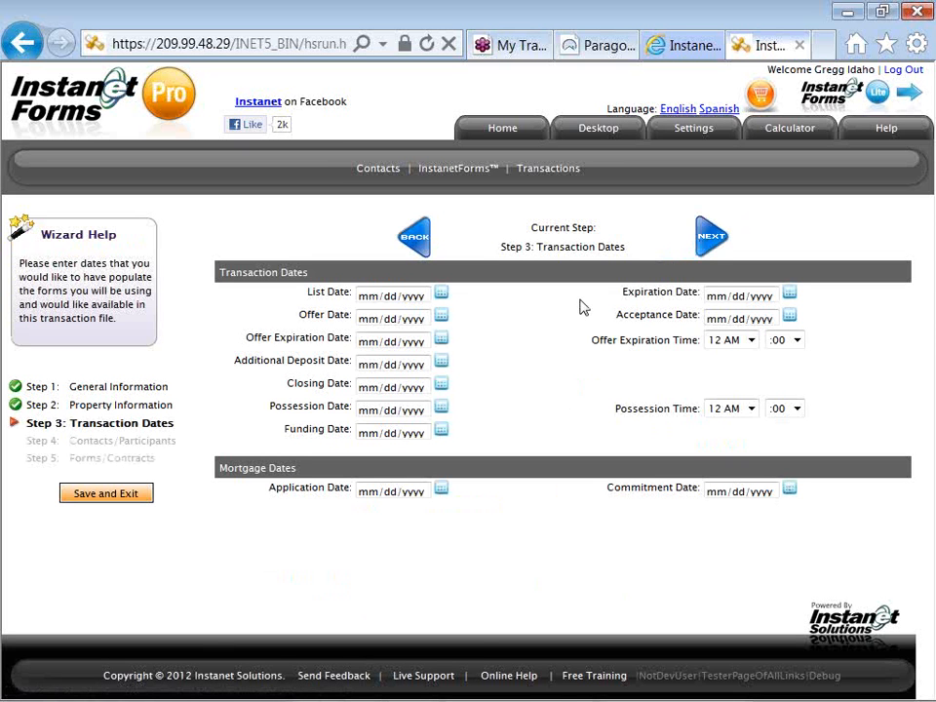
pyautogui.click(442, 297)
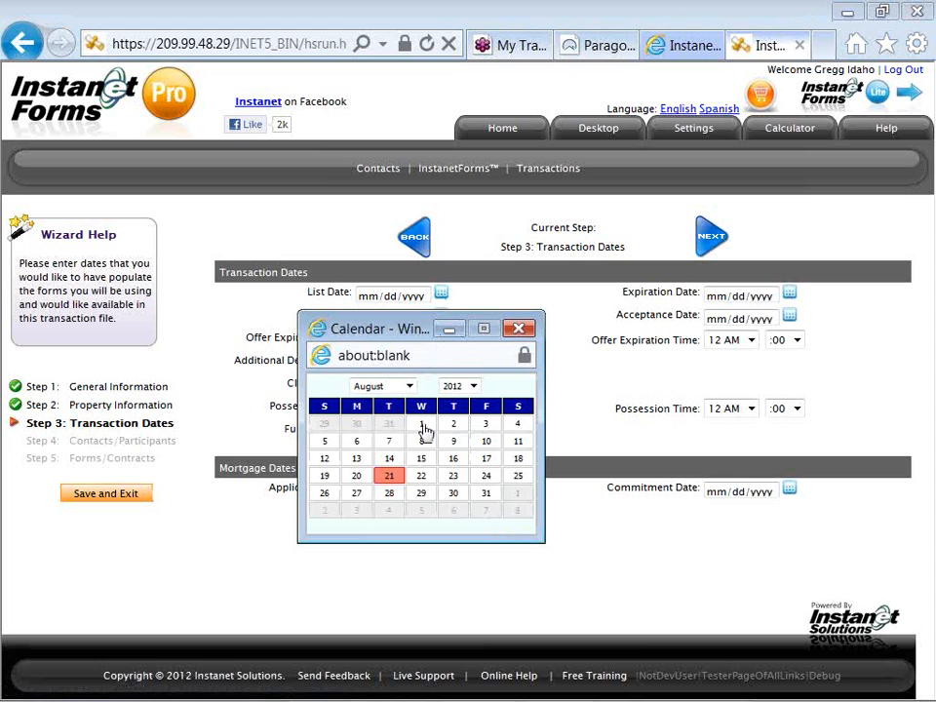
pyautogui.click(421, 494)
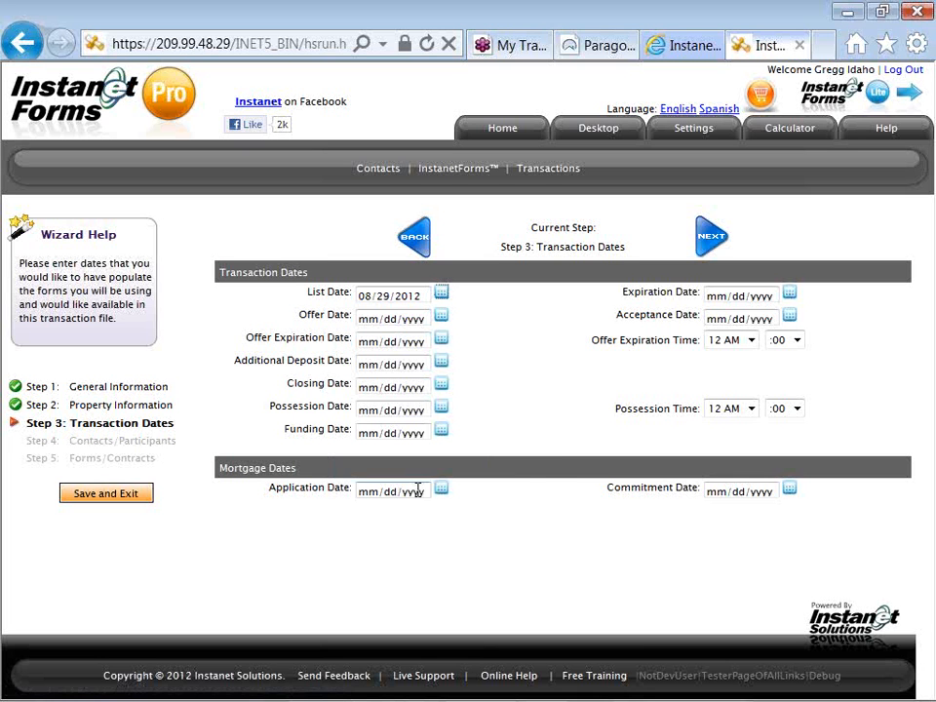
pyautogui.click(789, 292)
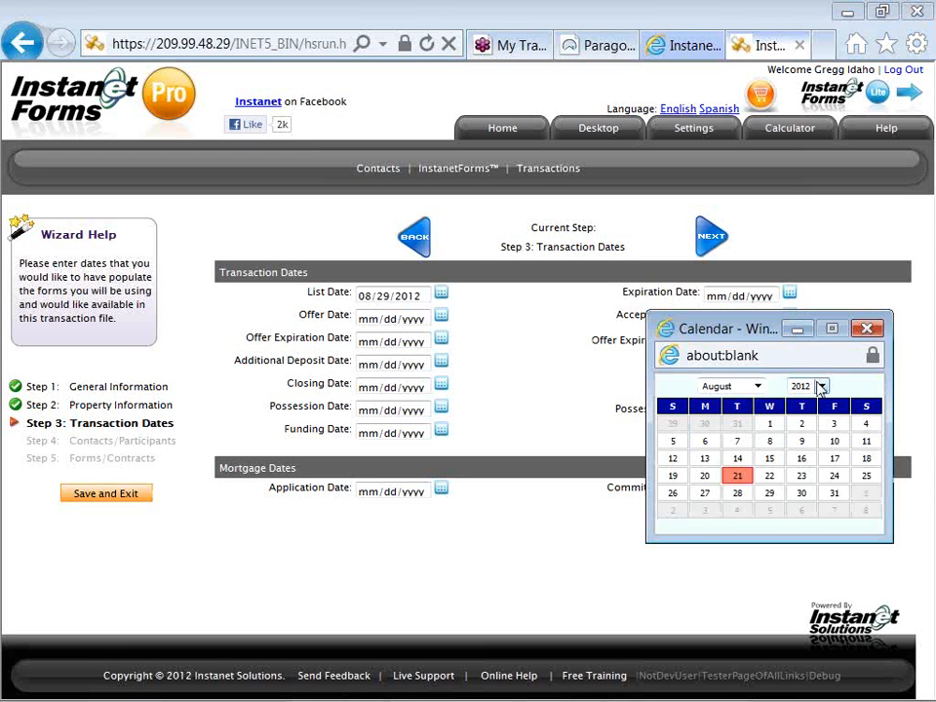
pyautogui.click(821, 387)
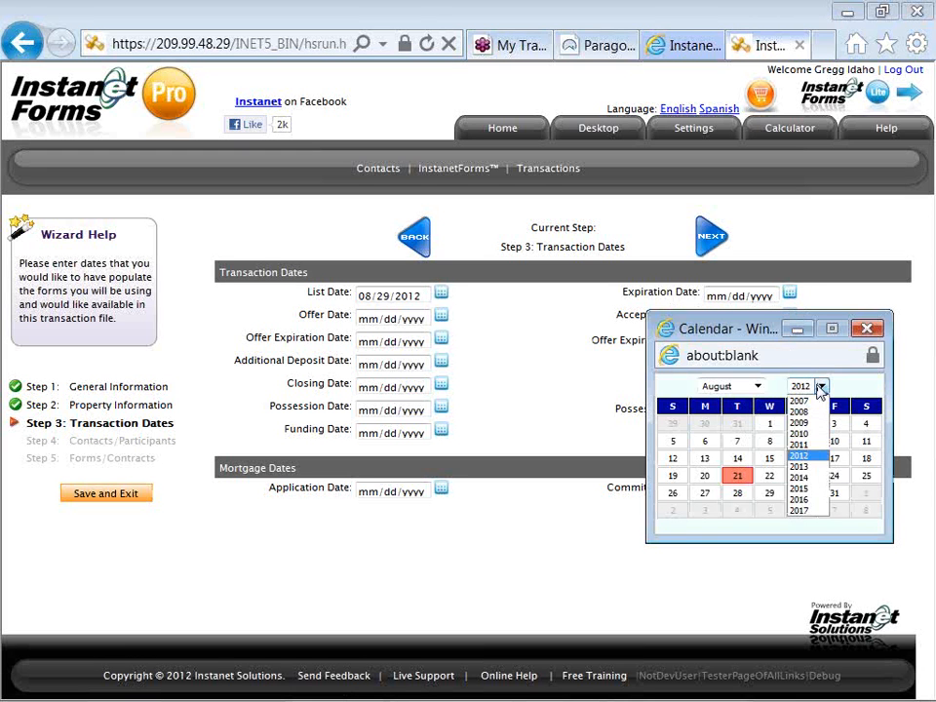
pyautogui.click(799, 467)
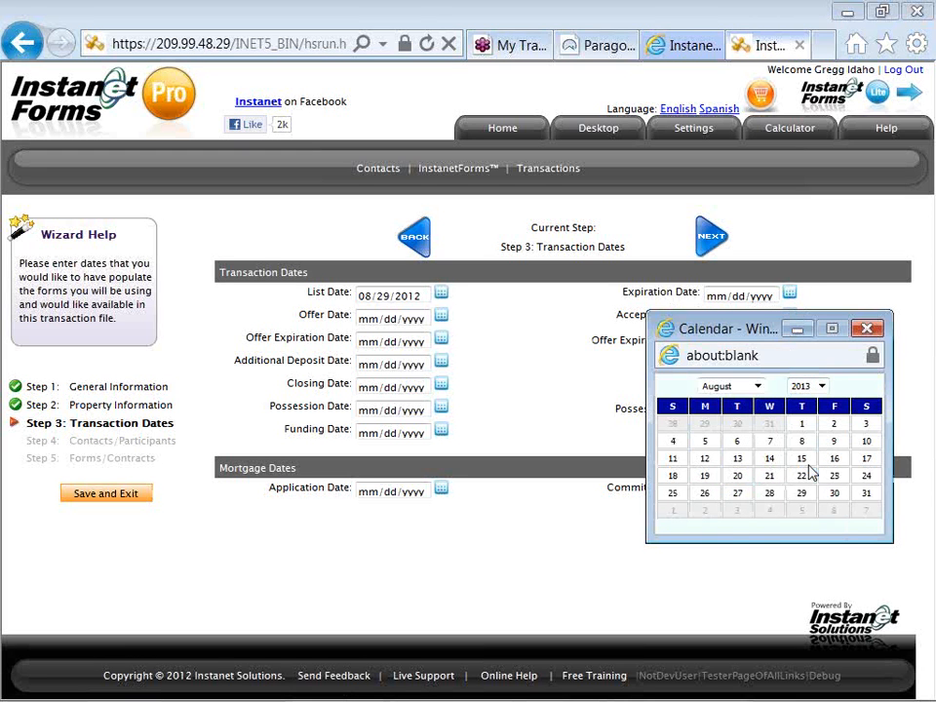
pyautogui.click(866, 496)
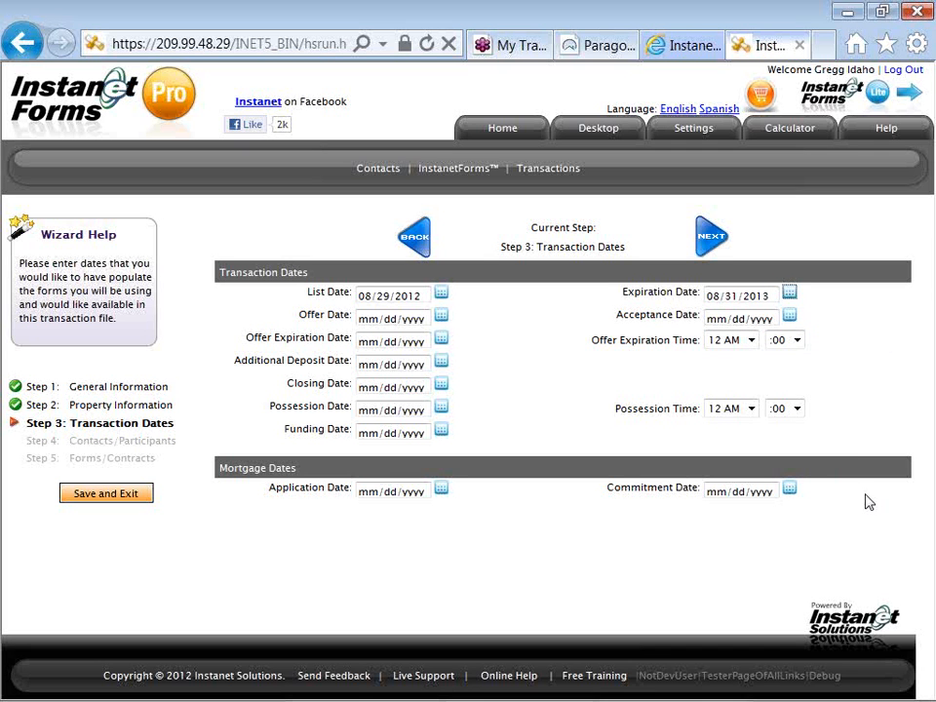
pyautogui.click(714, 238)
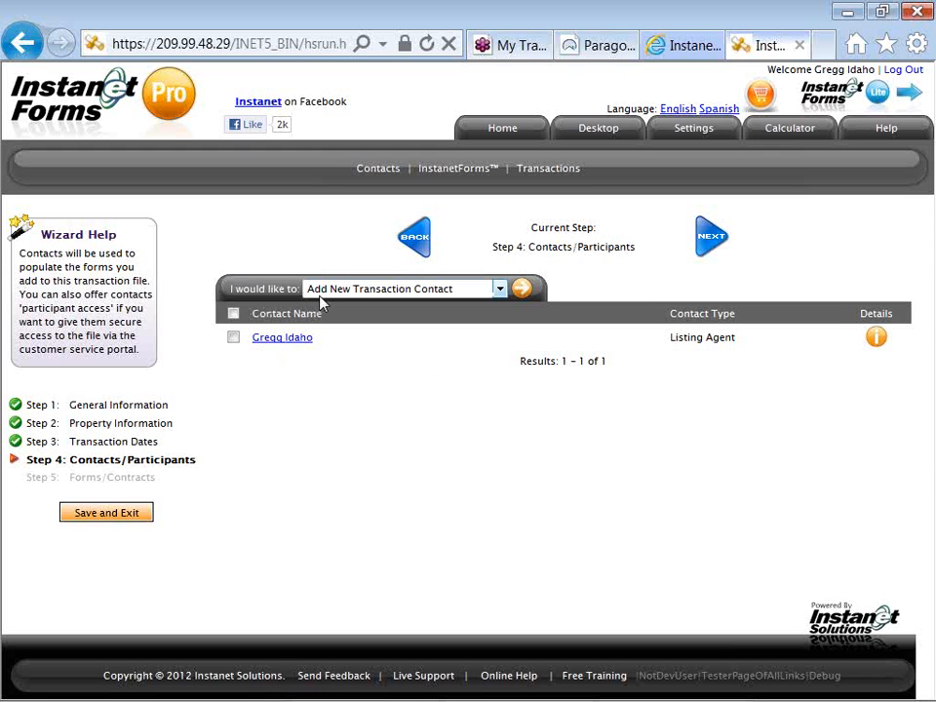
# Add a new transaction contact of type Seller and continue to its details.
pyautogui.click(520, 294)
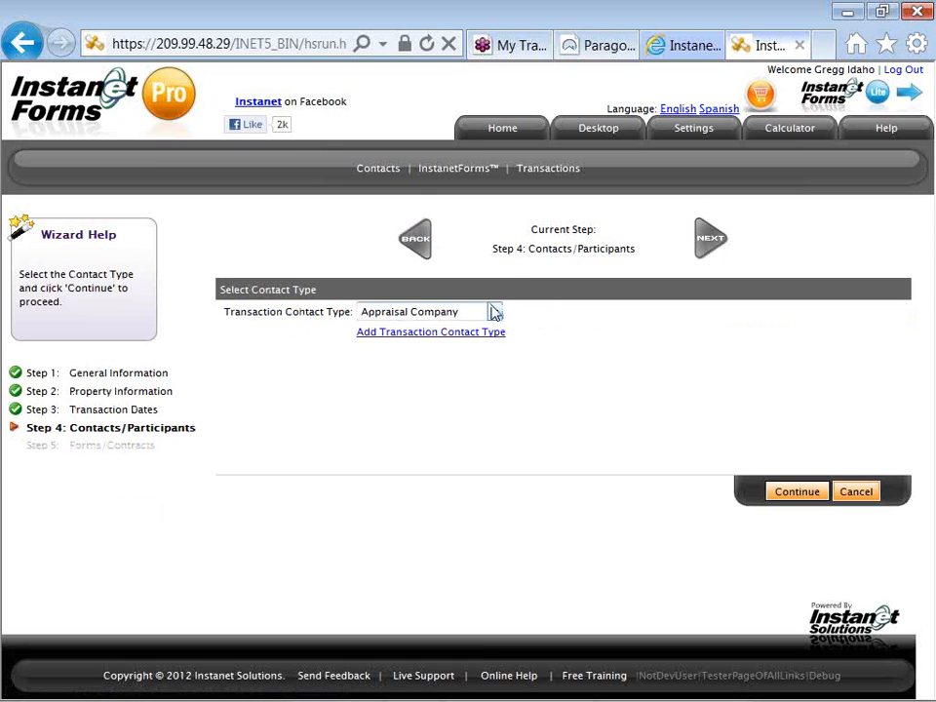
pyautogui.click(494, 312)
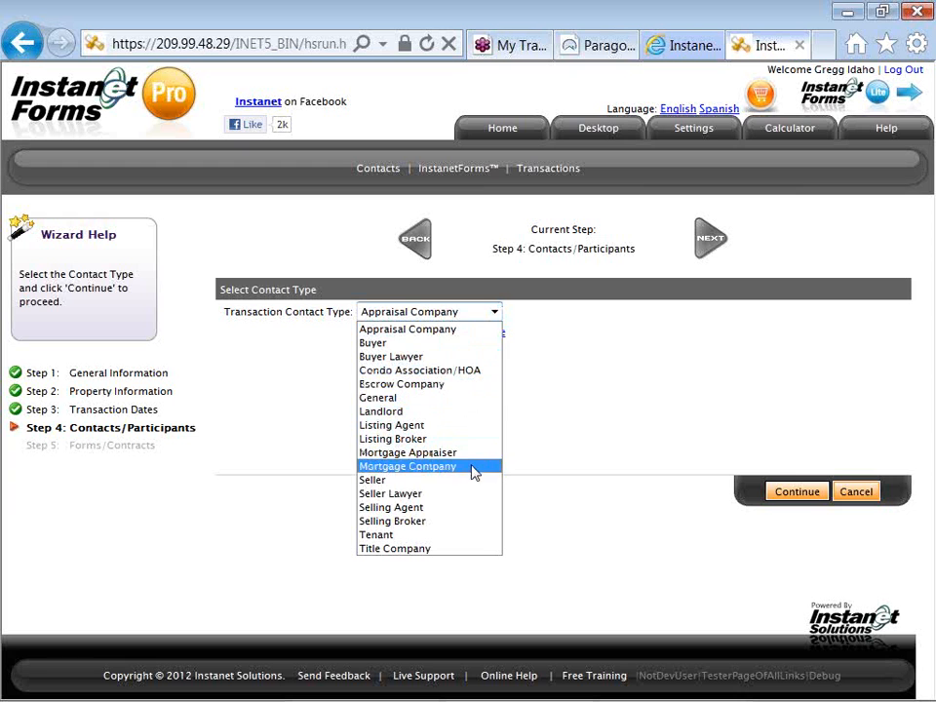
pyautogui.click(472, 480)
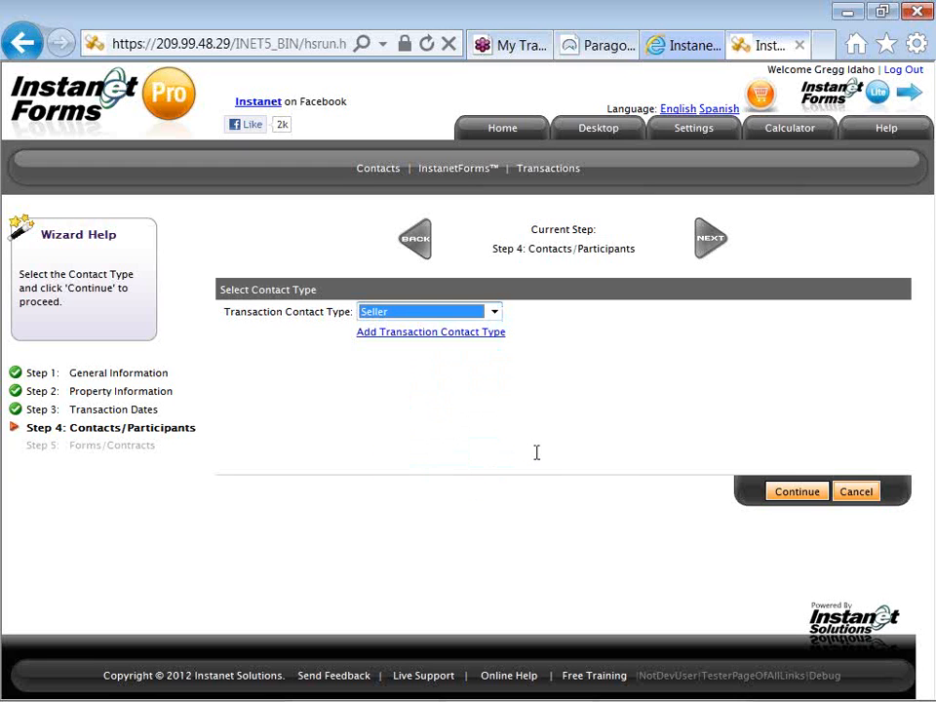
pyautogui.click(777, 496)
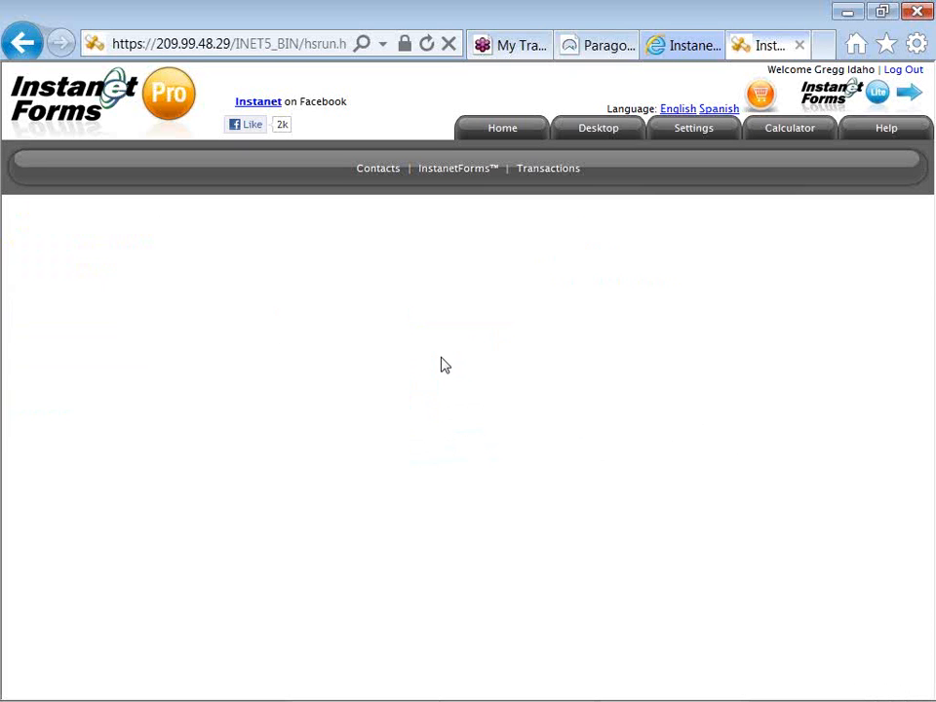
# Enter the seller's first name and last name, accepting the suggested last name.
pyautogui.click(375, 311)
pyautogui.press('Tab')
pyautogui.press('Tab')
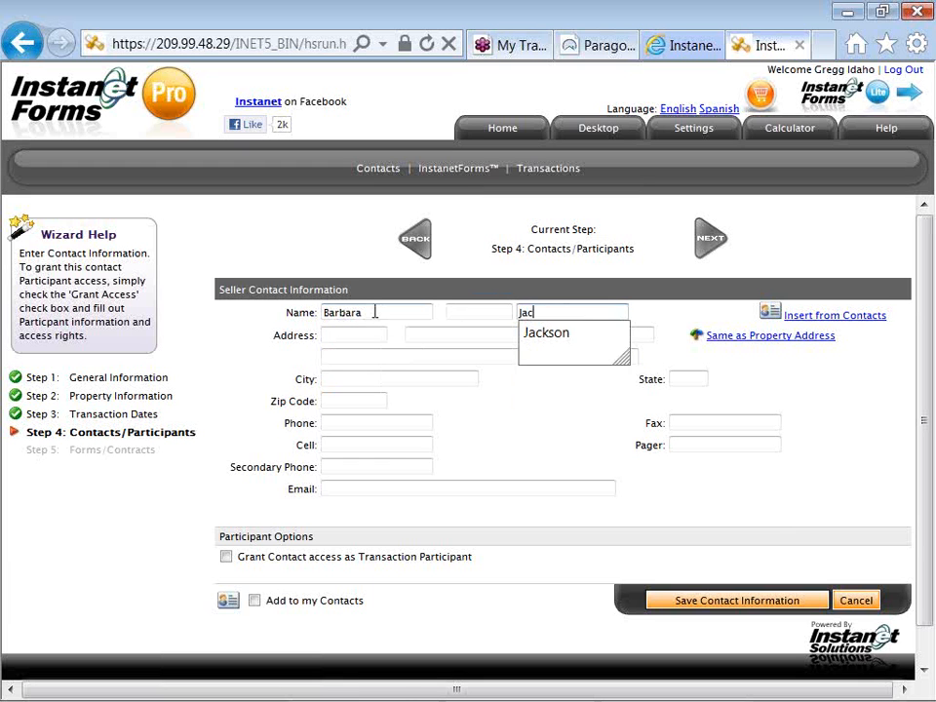
pyautogui.press('Down')
pyautogui.press('Tab')
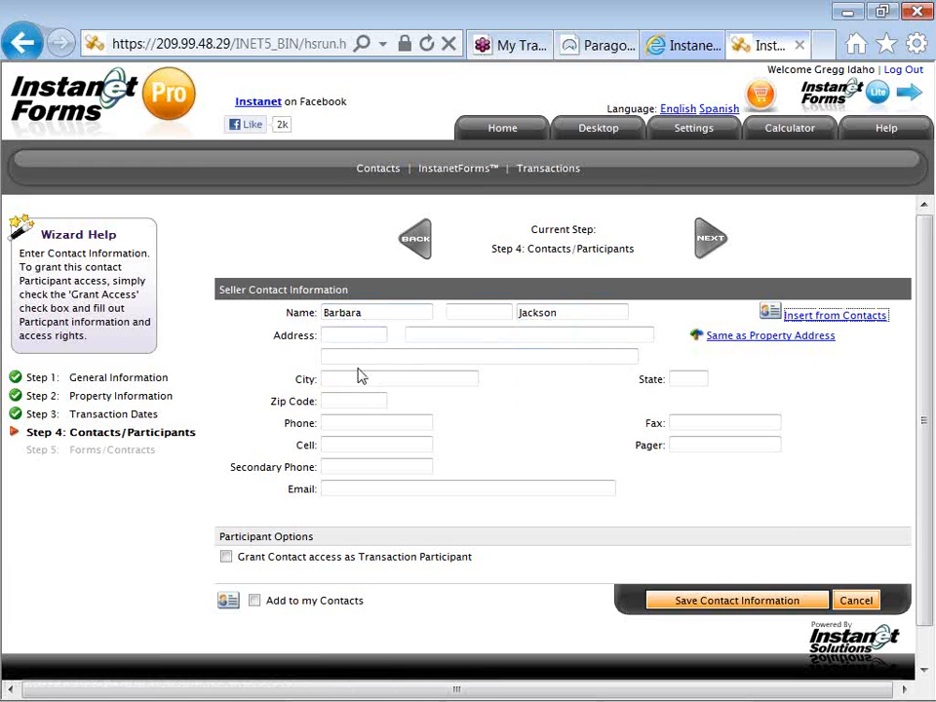
# Fill the seller's cell number and e-mail from suggestions, add to my contacts, and save.
pyautogui.click(341, 422)
pyautogui.doubleClick(338, 441)
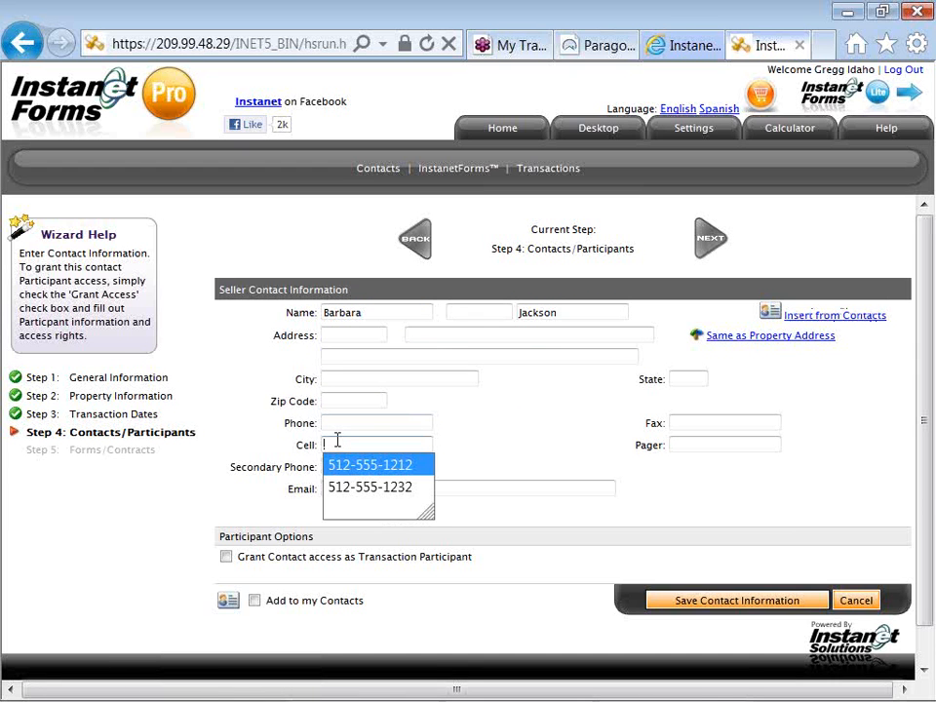
pyautogui.press('Tab')
pyautogui.press('Tab')
pyautogui.write('a')
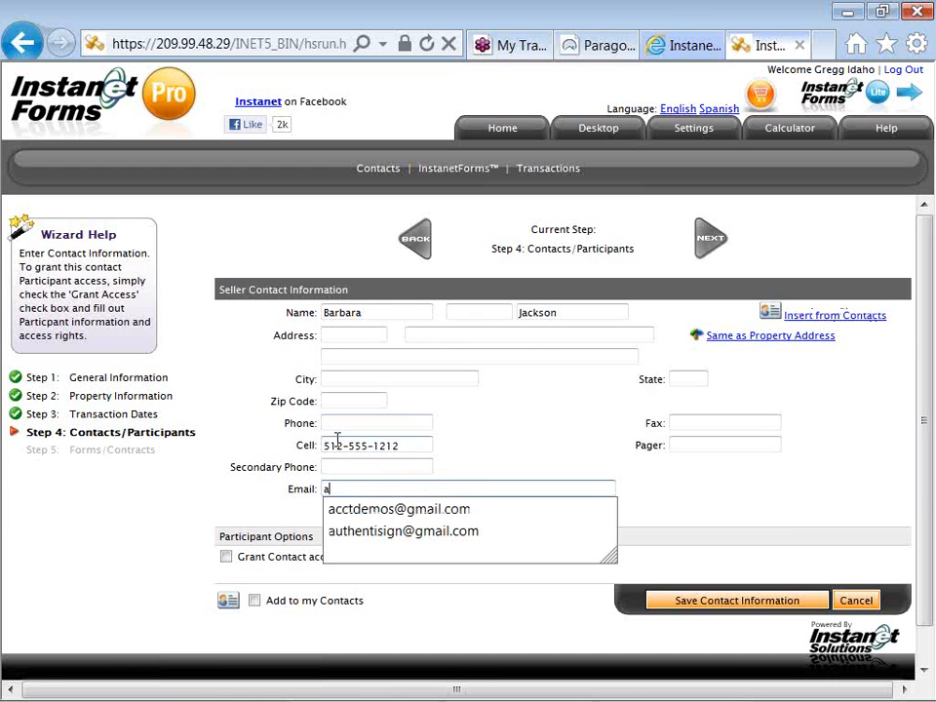
pyautogui.press('Down')
pyautogui.press('Down')
pyautogui.press('Tab')
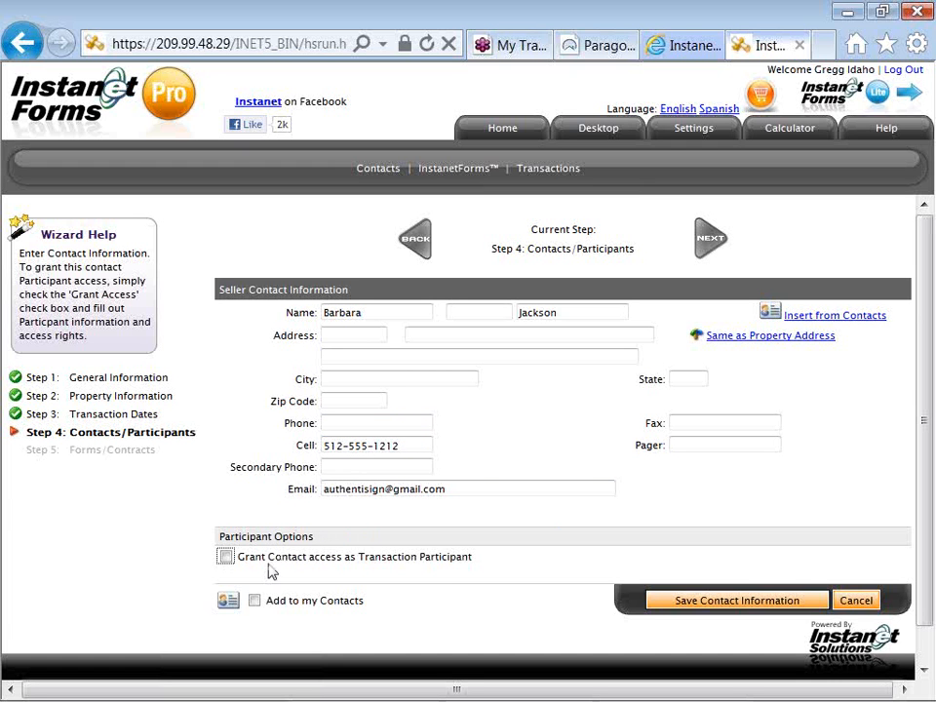
pyautogui.click(254, 602)
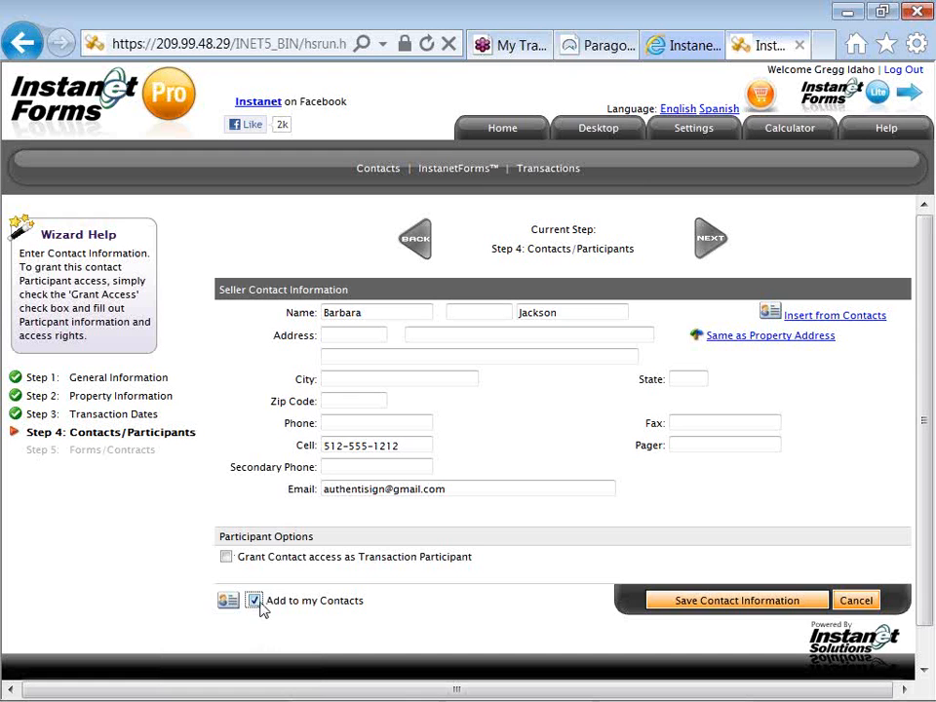
pyautogui.click(669, 608)
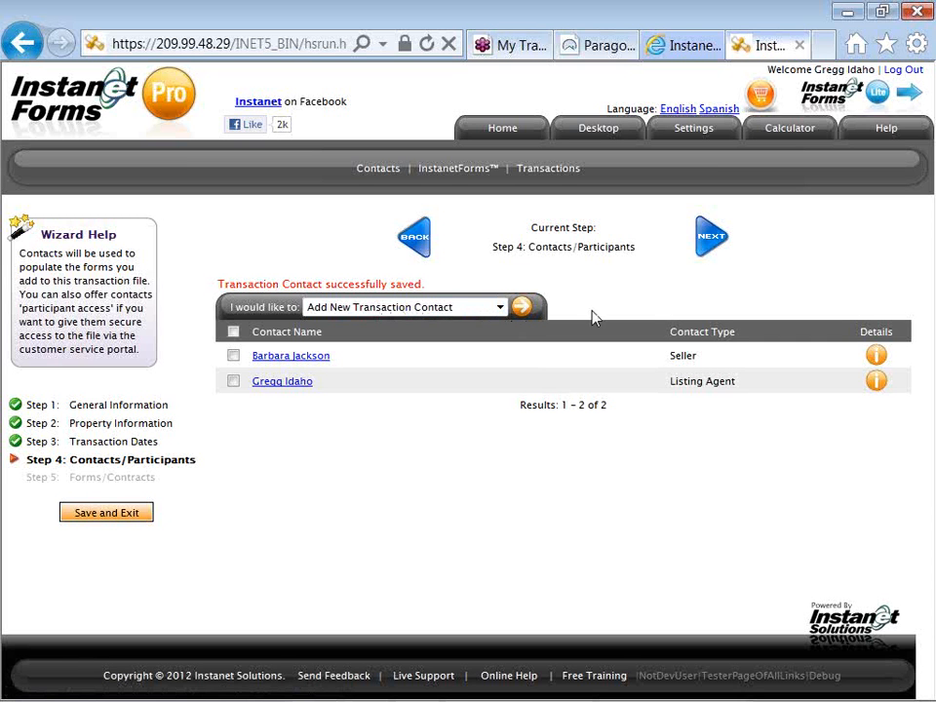
# With the seller and listing agent listed, advance to Step 5, Forms/Contracts.
pyautogui.click(704, 252)
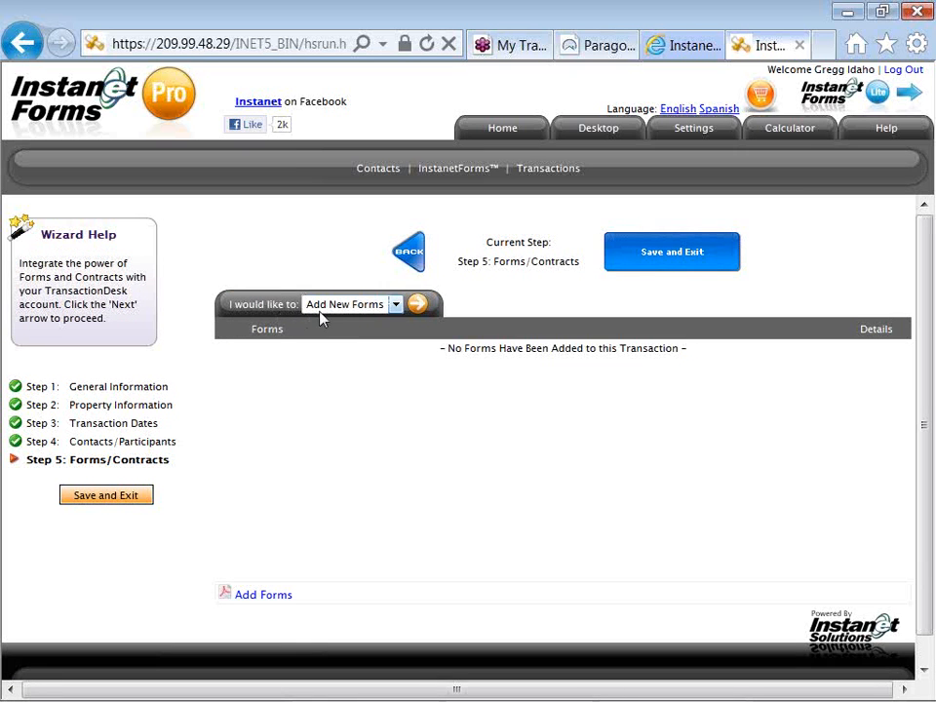
# Run Add New Forms to reach the Import Forms/Contracts page.
pyautogui.click(417, 307)
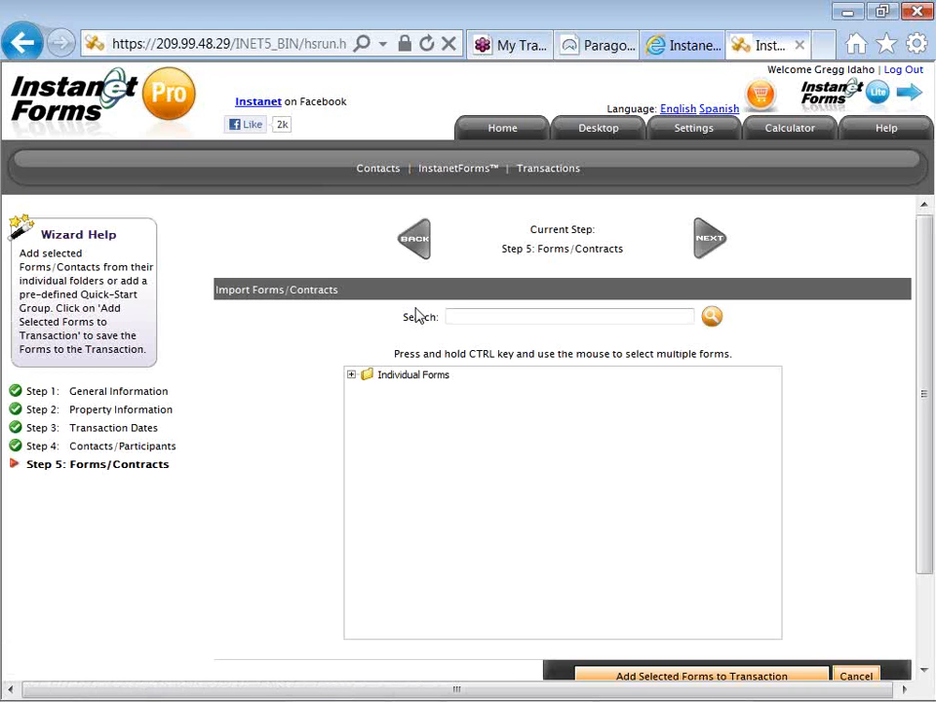
# Expand the Idaho REALTORS forms and select RE-12 Compensation Agreement and RE-16 Seller Representation Agreement.
pyautogui.click(351, 375)
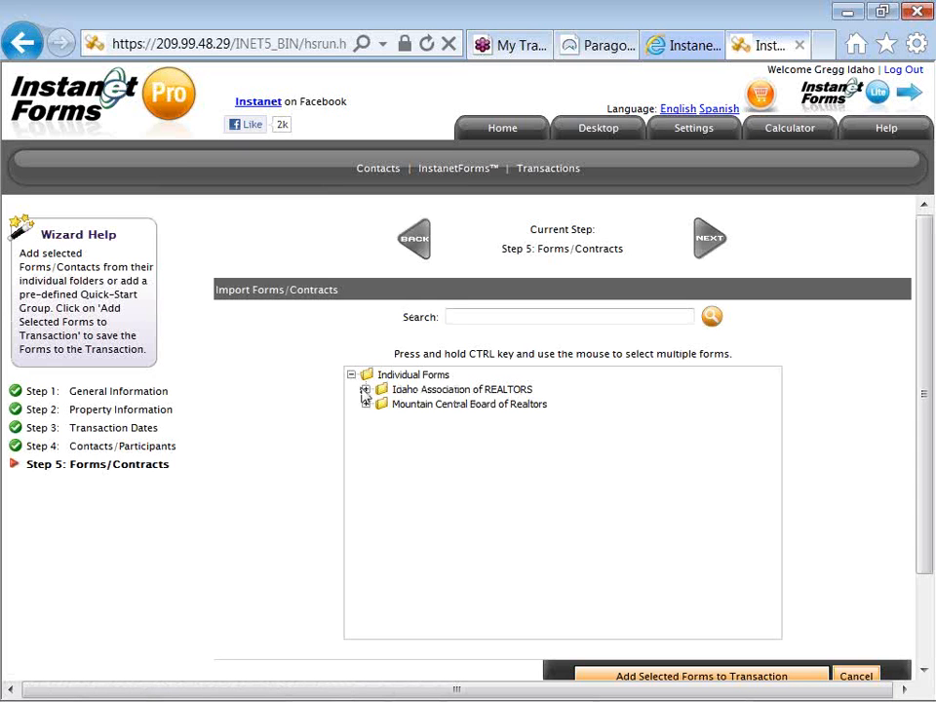
pyautogui.click(367, 390)
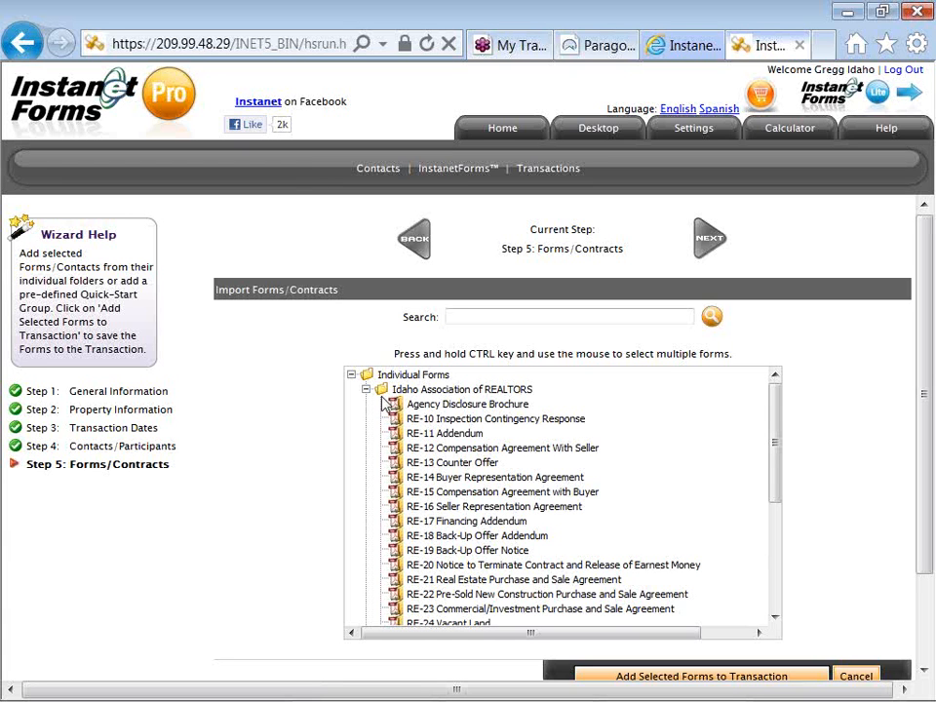
pyautogui.click(451, 449)
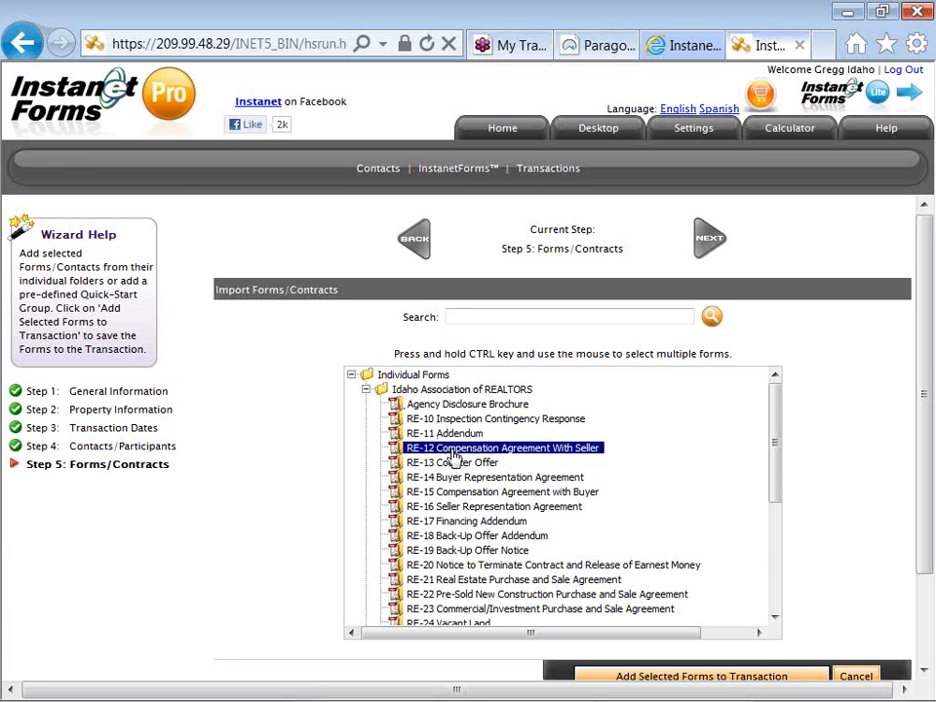
pyautogui.keyDown('ctrl'); pyautogui.click(442, 507); pyautogui.keyUp('ctrl')
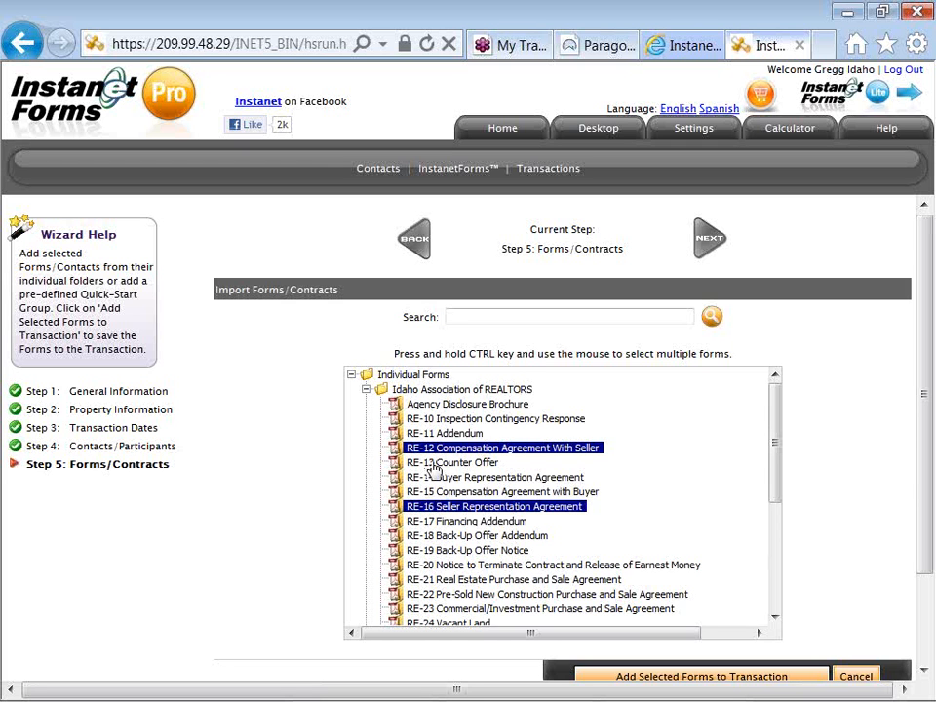
pyautogui.moveTo(395, 356); pyautogui.dragTo(531, 358)
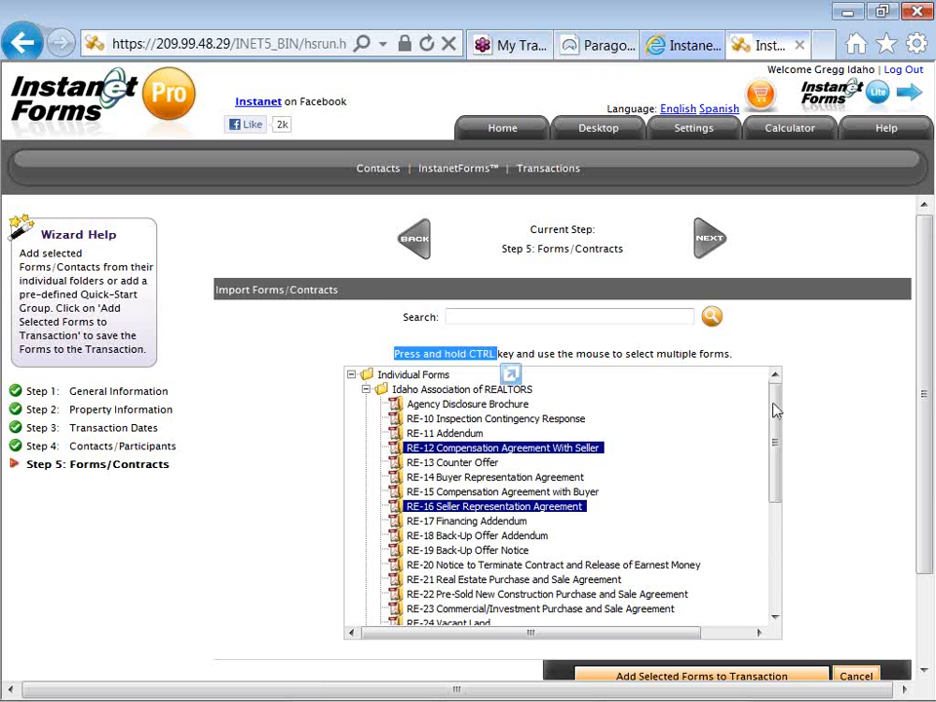
pyautogui.moveTo(773, 408); pyautogui.dragTo(769, 496)
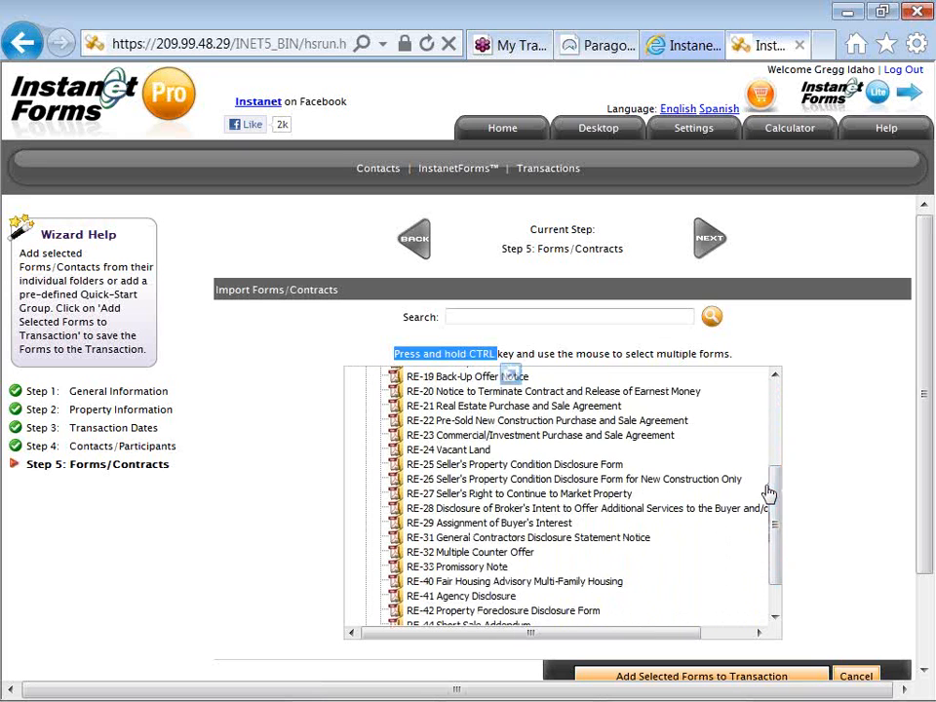
# Add RE-25, RE-41 and the Mountain Central Residential Input Sheet to the selection.
pyautogui.click(520, 466)
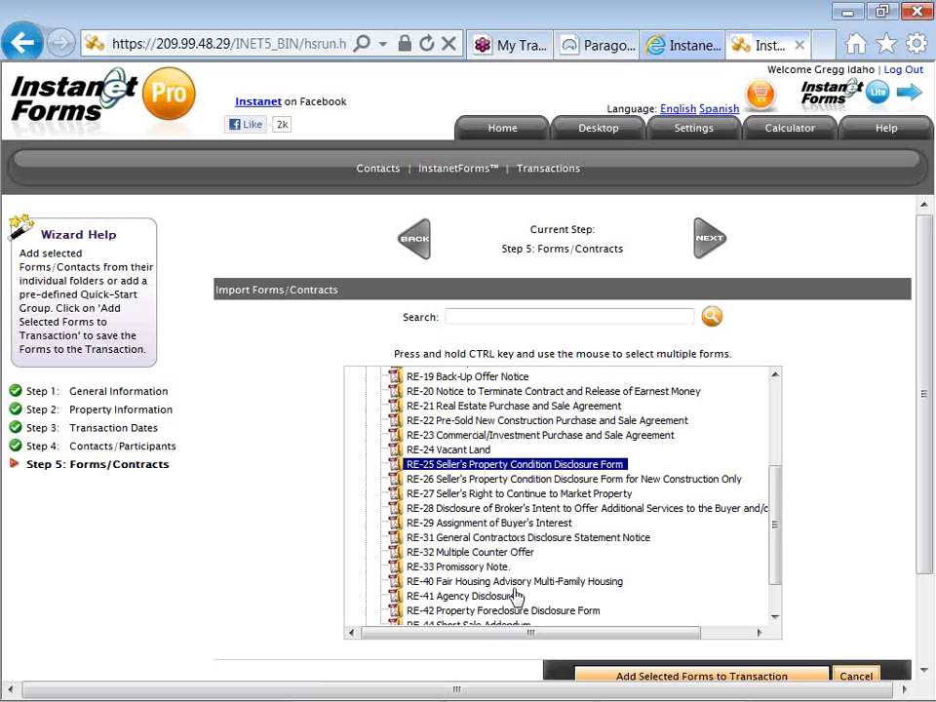
pyautogui.click(776, 620)
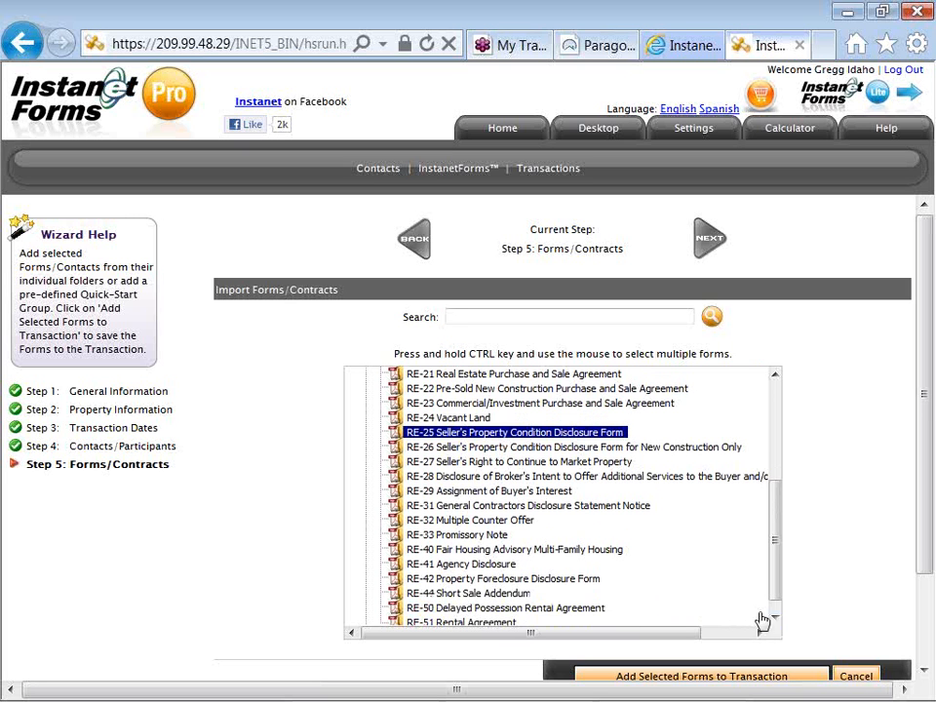
pyautogui.keyDown('ctrl'); pyautogui.click(493, 567); pyautogui.keyUp('ctrl')
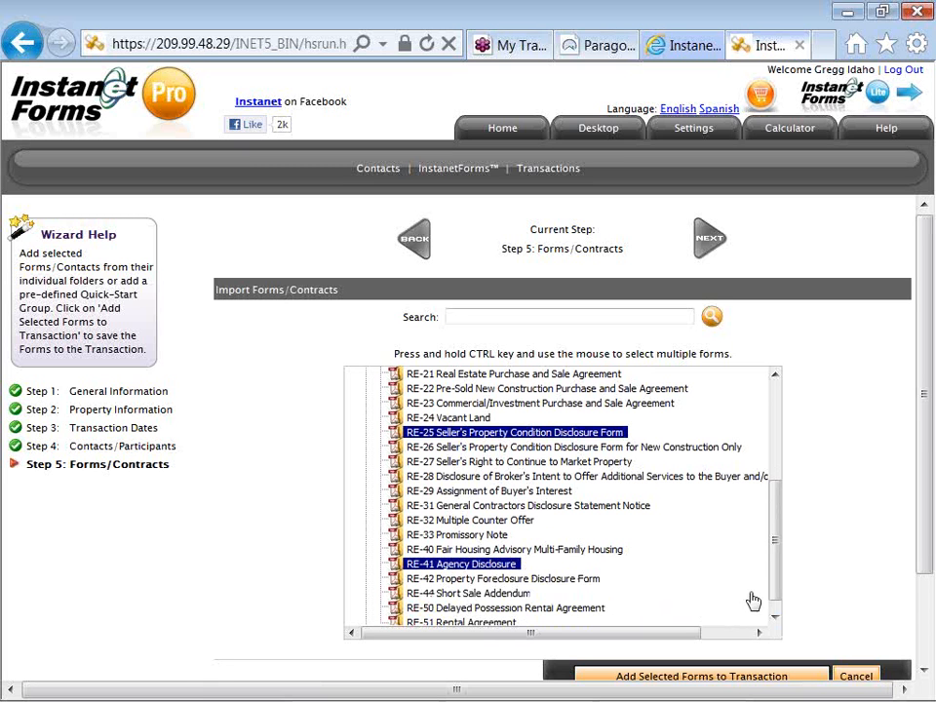
pyautogui.click(776, 620)
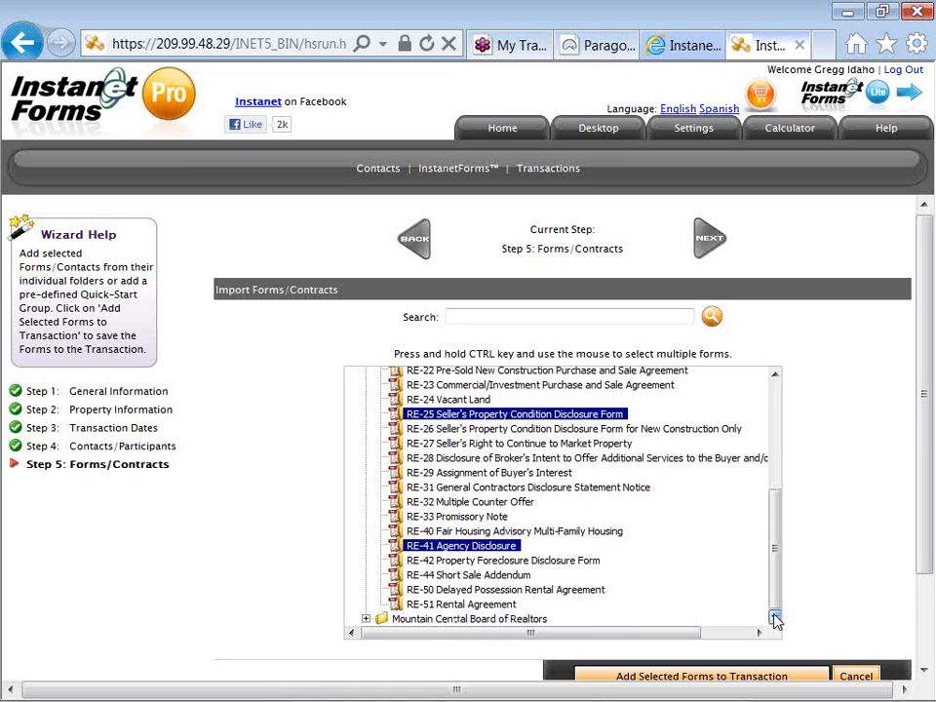
pyautogui.click(366, 620)
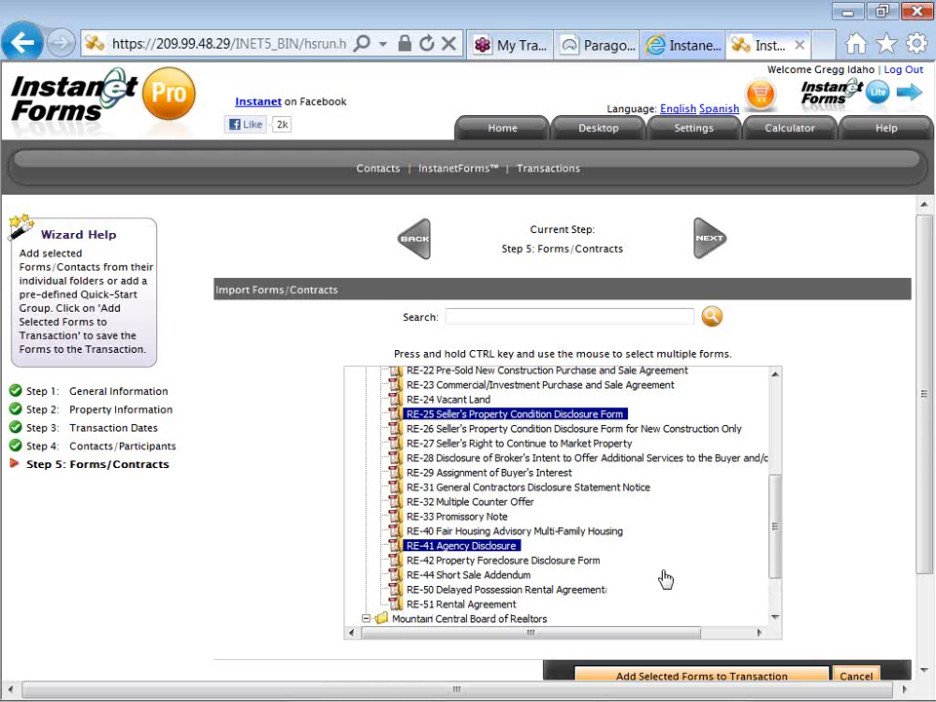
pyautogui.moveTo(774, 565); pyautogui.dragTo(772, 602)
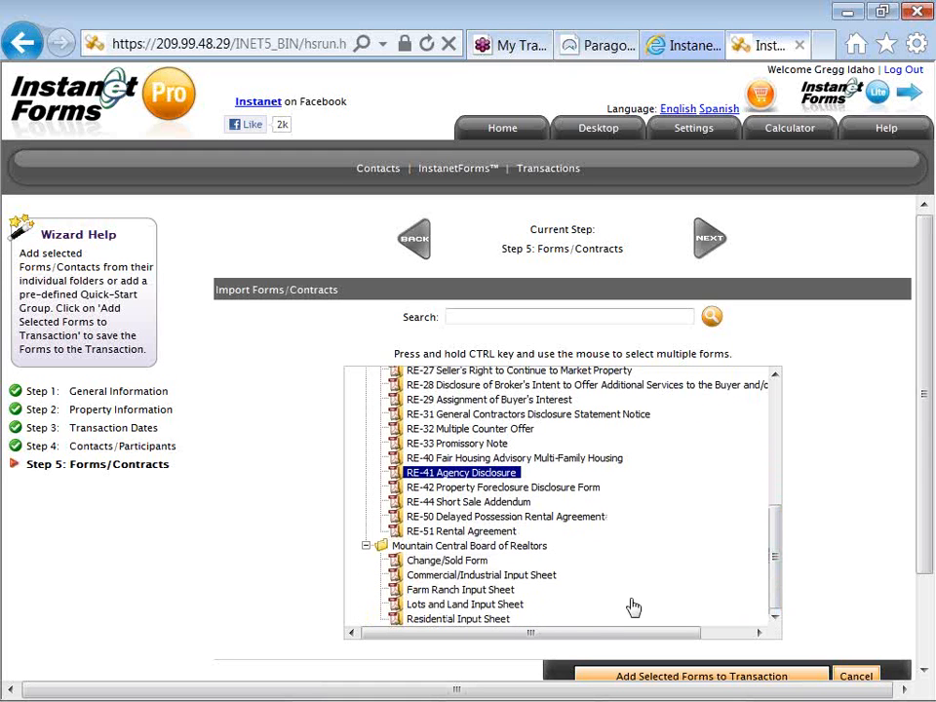
pyautogui.keyDown('ctrl'); pyautogui.click(500, 622); pyautogui.keyUp('ctrl')
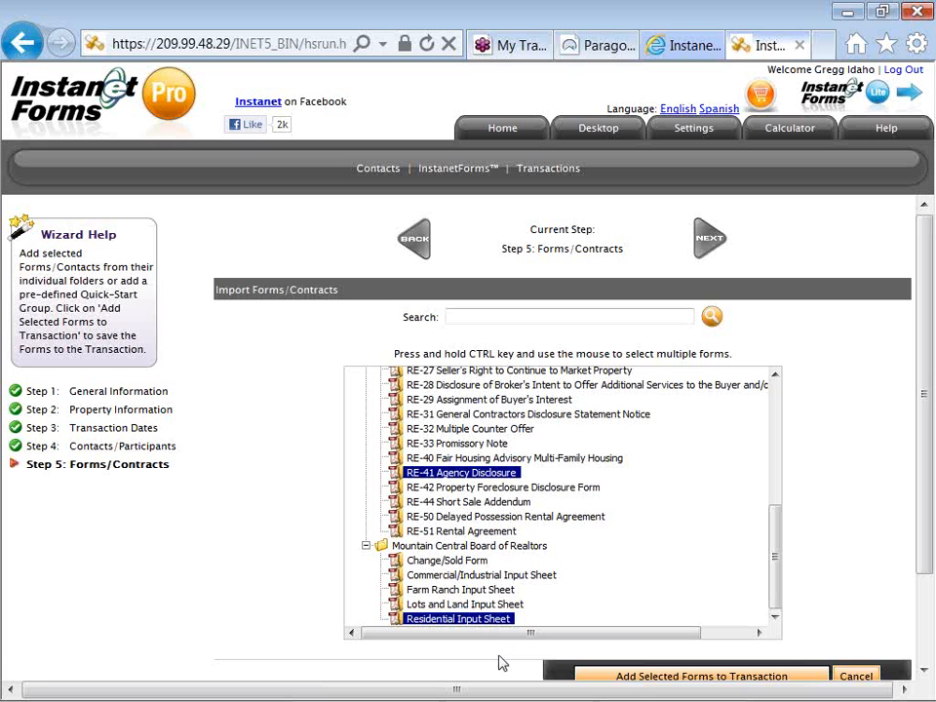
pyautogui.scroll(-2, 502, 663)
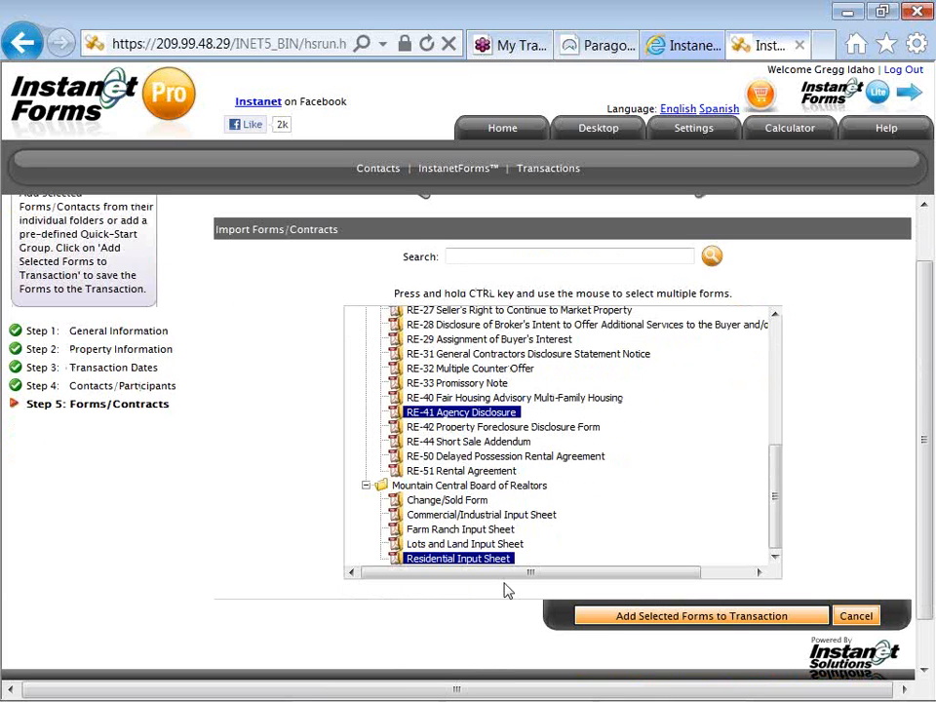
# Add the selected forms to the transaction, then Save and Exit the wizard.
pyautogui.click(613, 617)
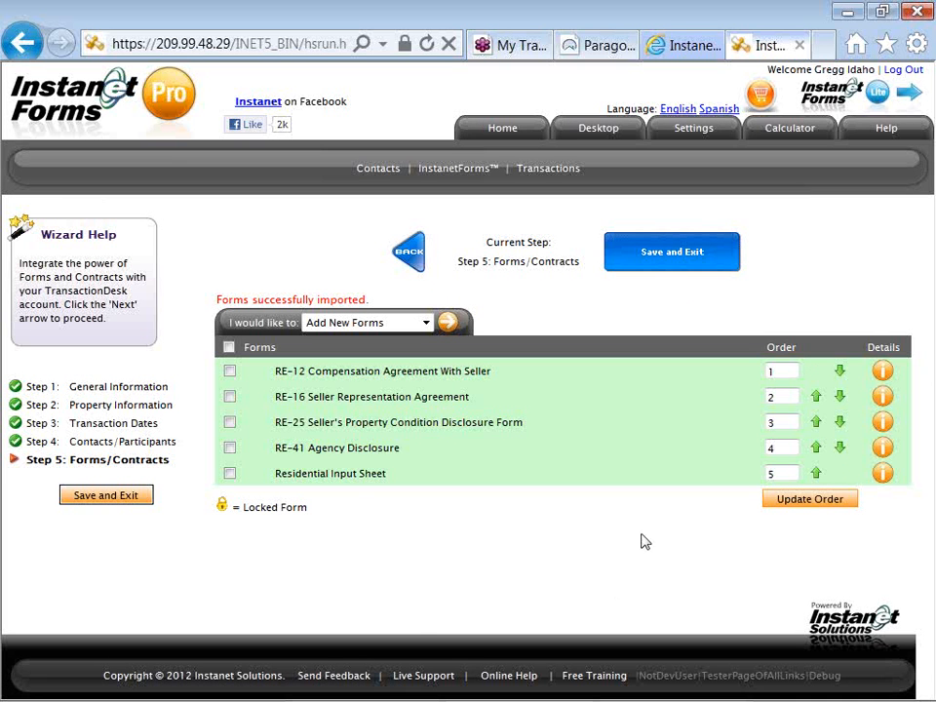
pyautogui.click(650, 266)
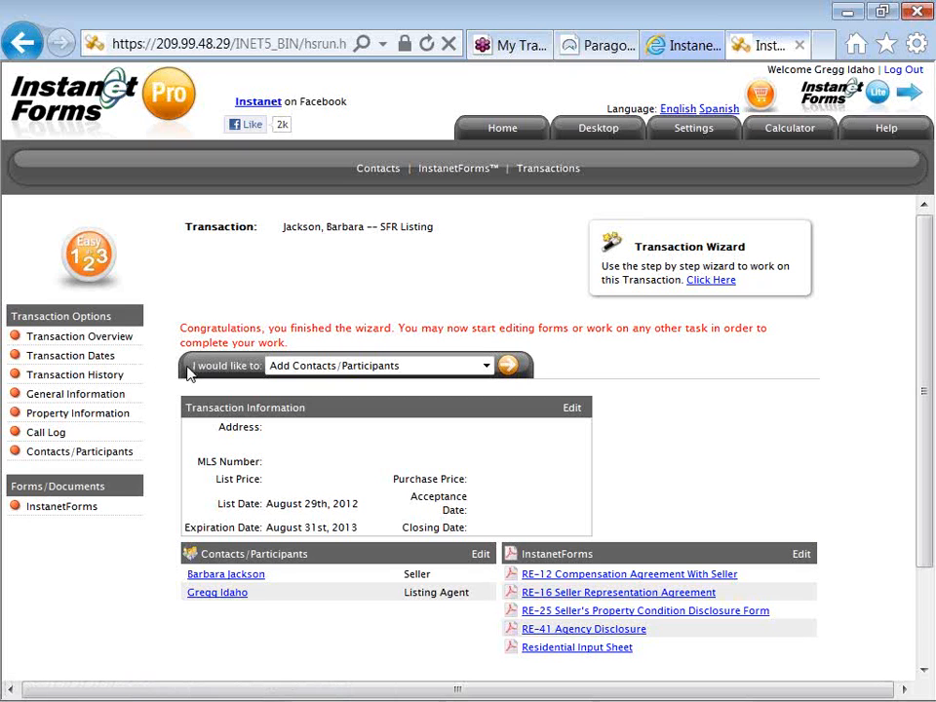
# Choose Import Data in the 'I would like to' list and run it.
pyautogui.moveTo(196, 368); pyautogui.dragTo(250, 370)
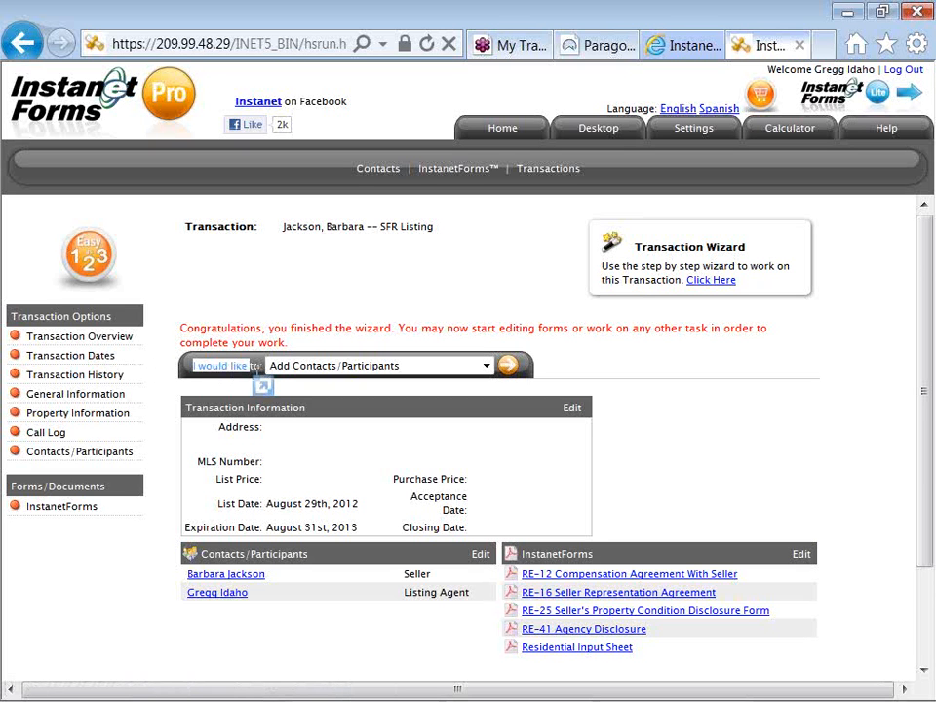
pyautogui.click(251, 368)
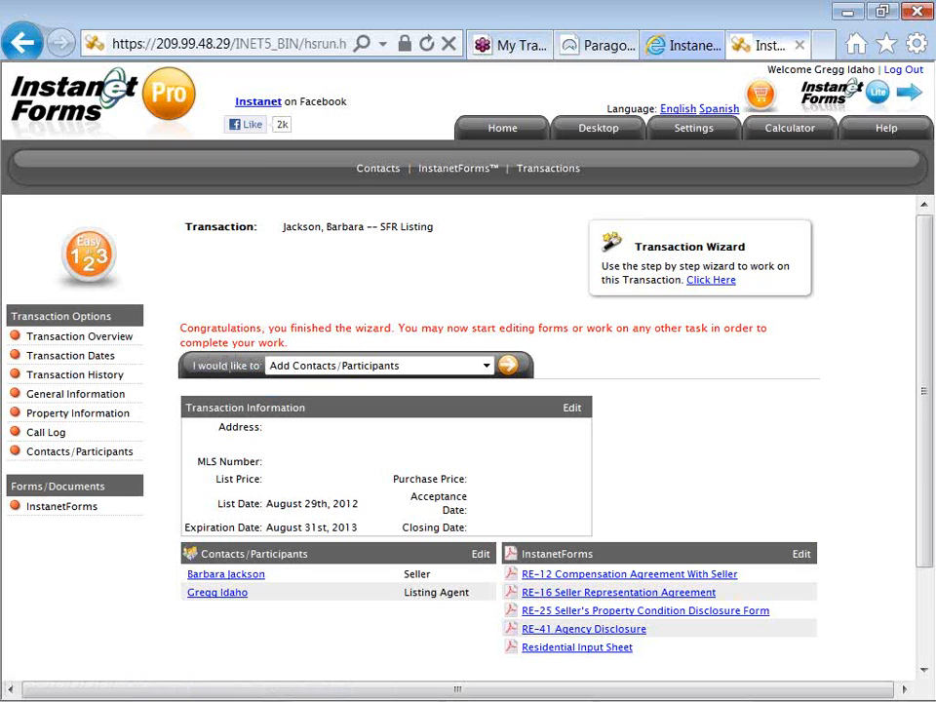
pyautogui.click(295, 371)
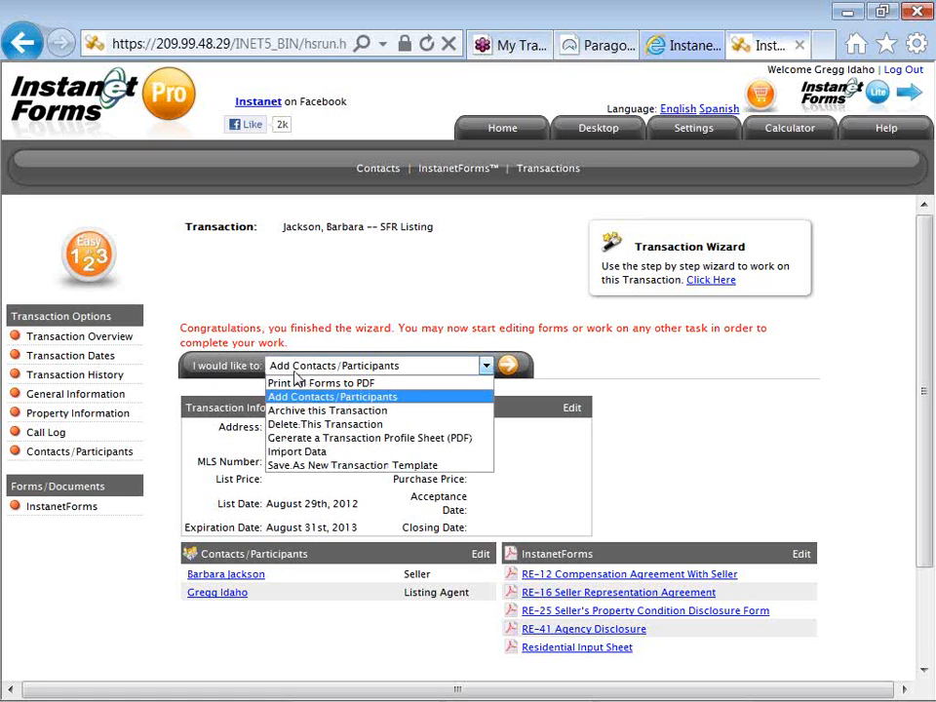
pyautogui.click(340, 452)
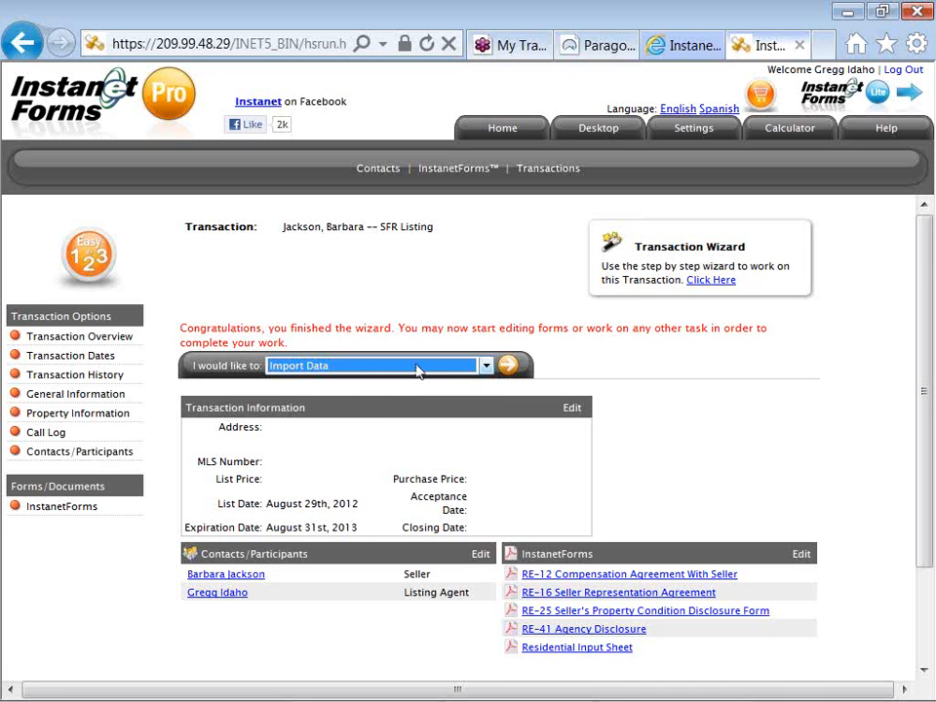
pyautogui.click(509, 368)
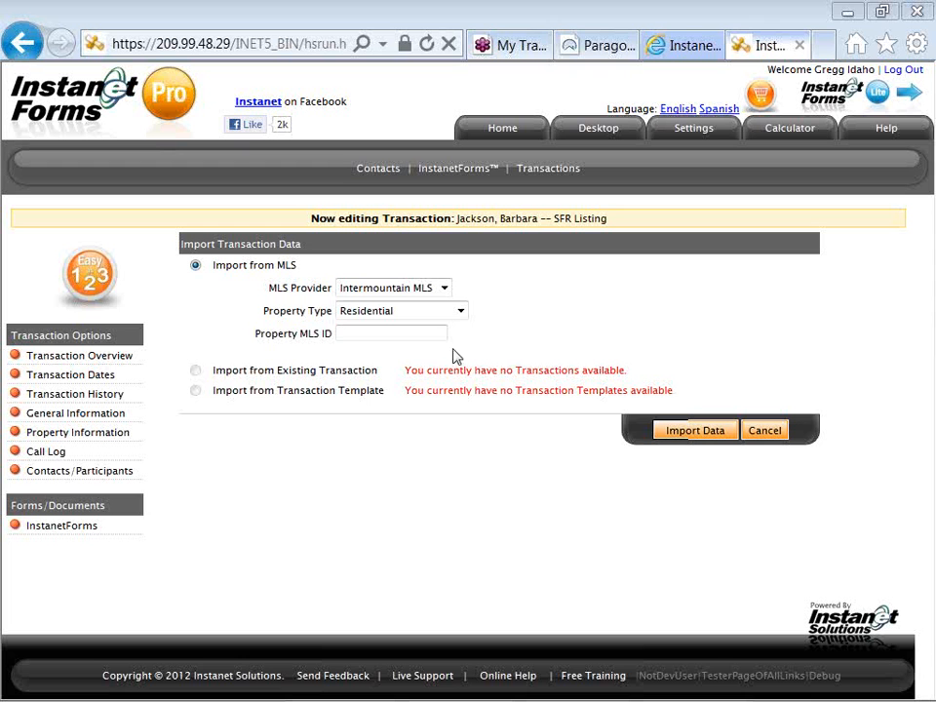
# Paste MLS number 98503049 into the Property MLS ID field and import the listing data.
pyautogui.click(395, 333)
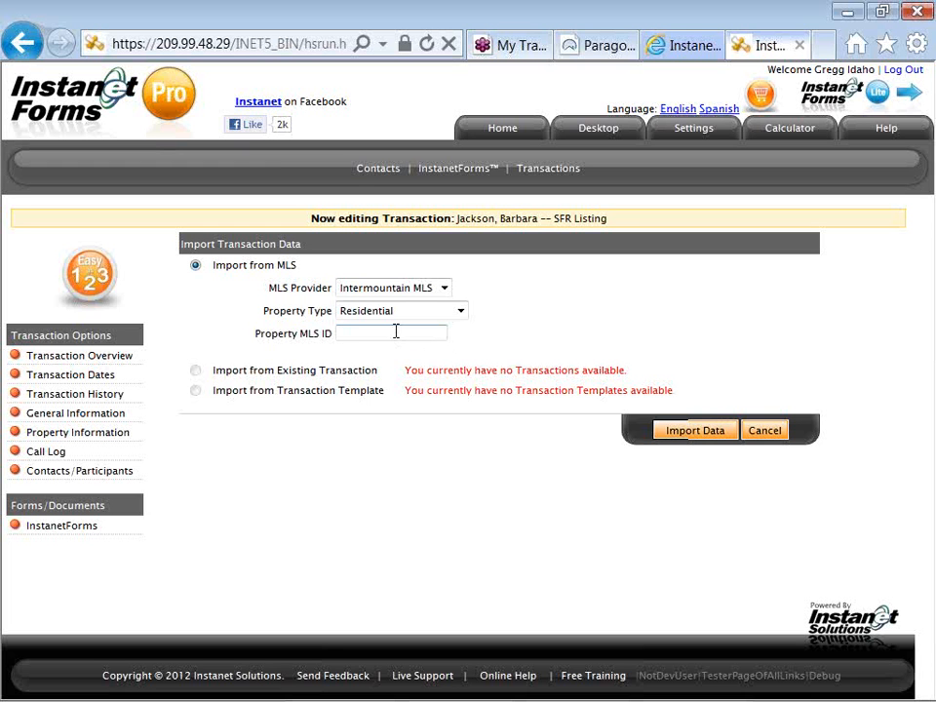
pyautogui.rightClick(396, 333)
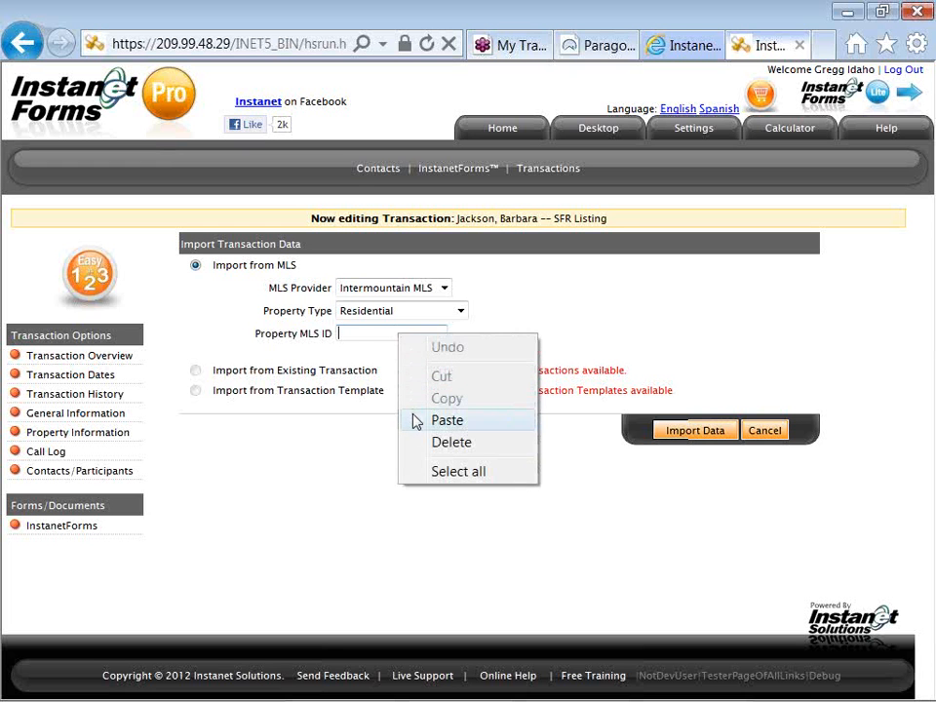
pyautogui.click(447, 420)
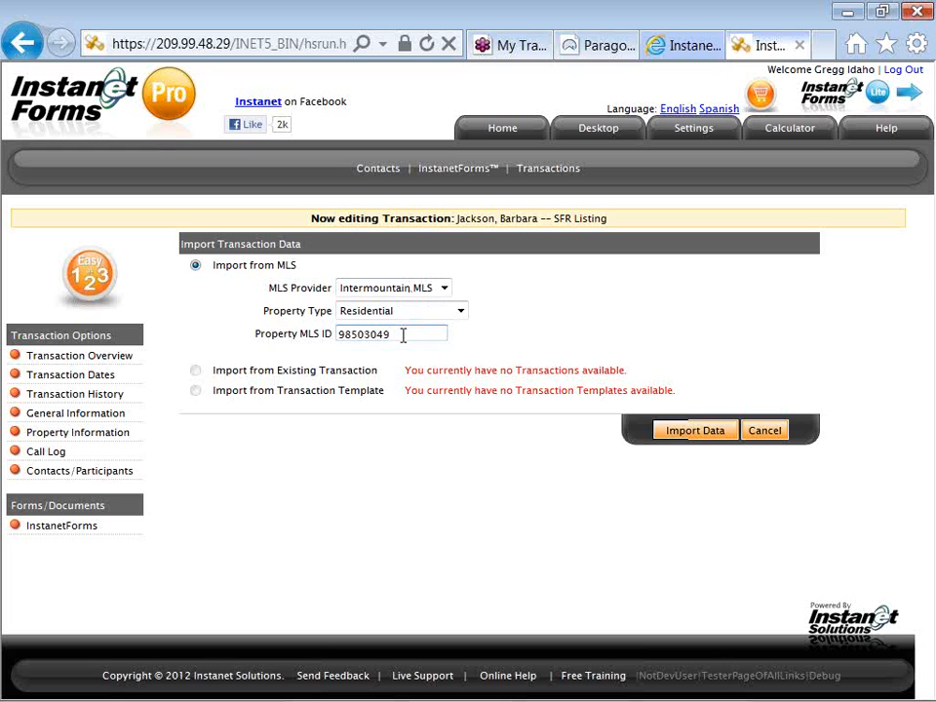
pyautogui.click(678, 433)
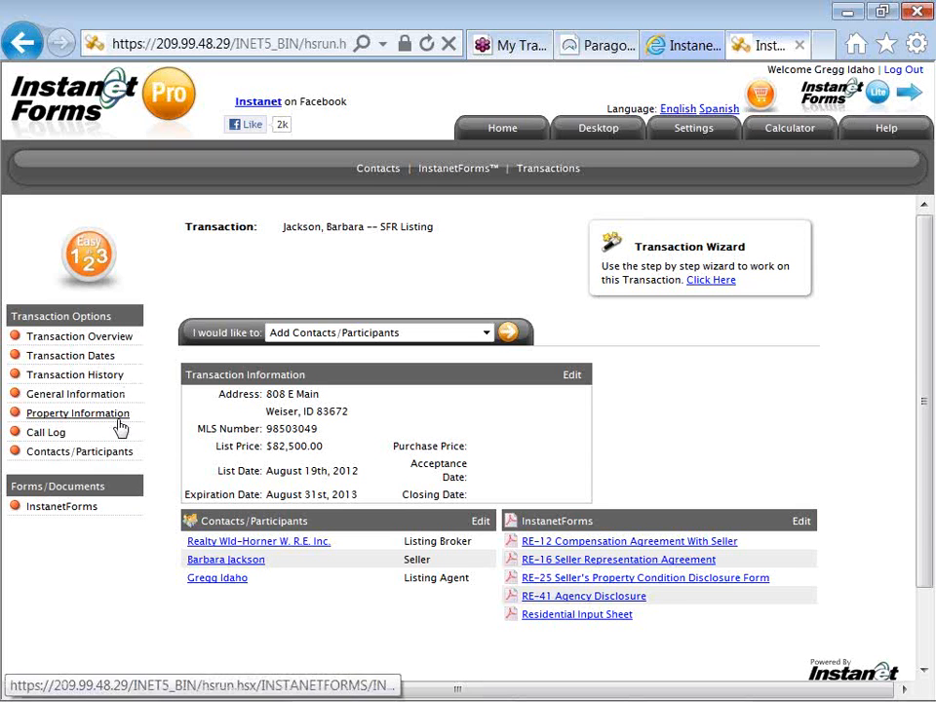
# Show the transaction's five forms, from RE-12 to Residential Input Sheet, via InstanetForms.
pyautogui.click(91, 514)
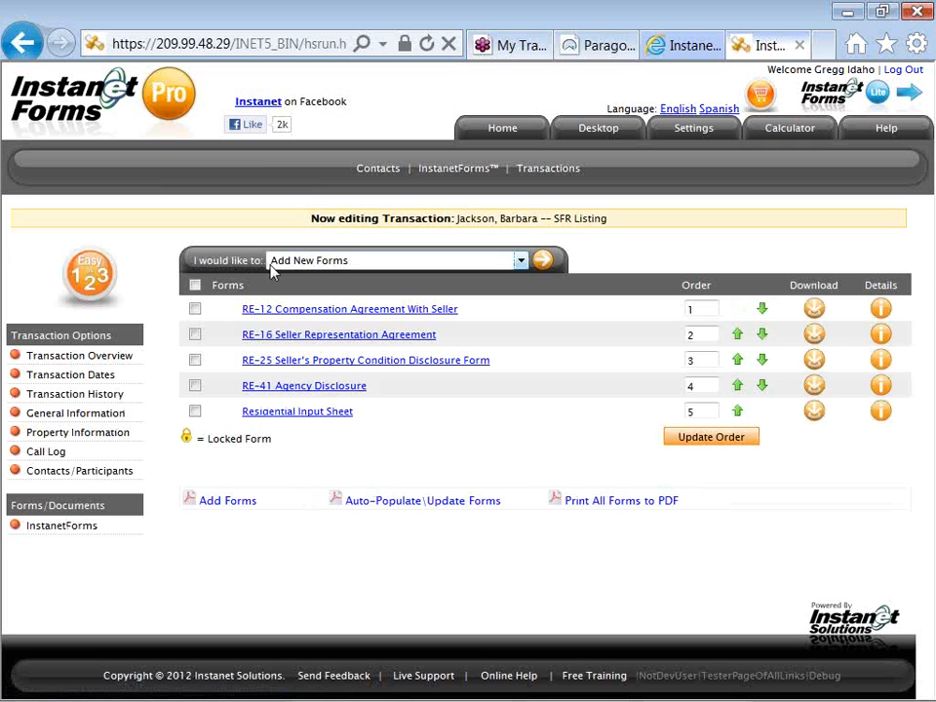
# Auto-populate all the transaction's forms with its data and open the RE-16 Seller Representation Agreement.
pyautogui.moveTo(262, 264); pyautogui.dragTo(192, 267)
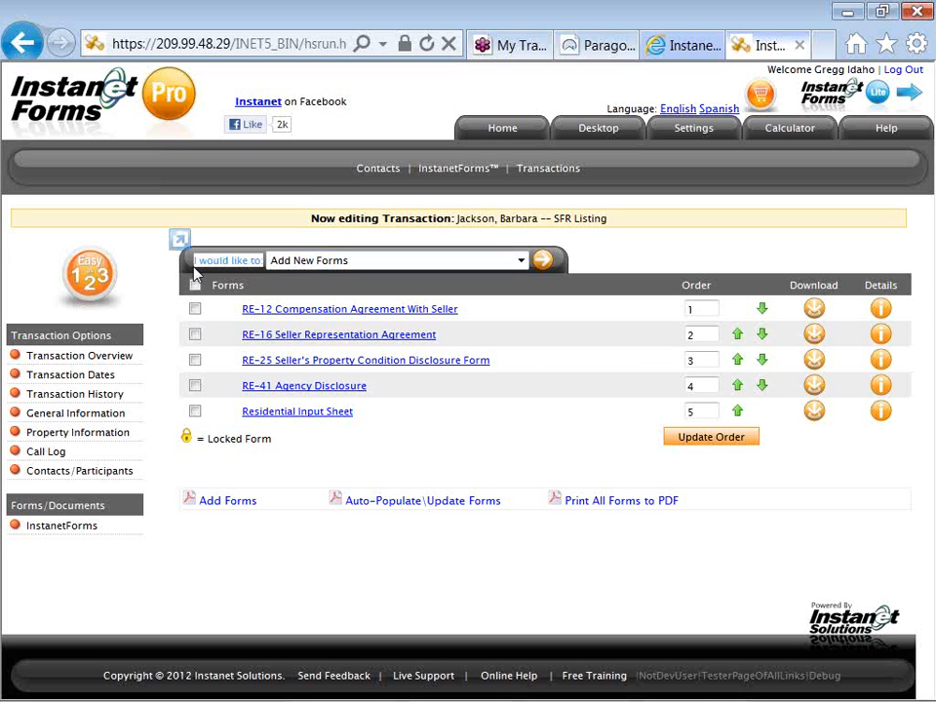
pyautogui.click(303, 261)
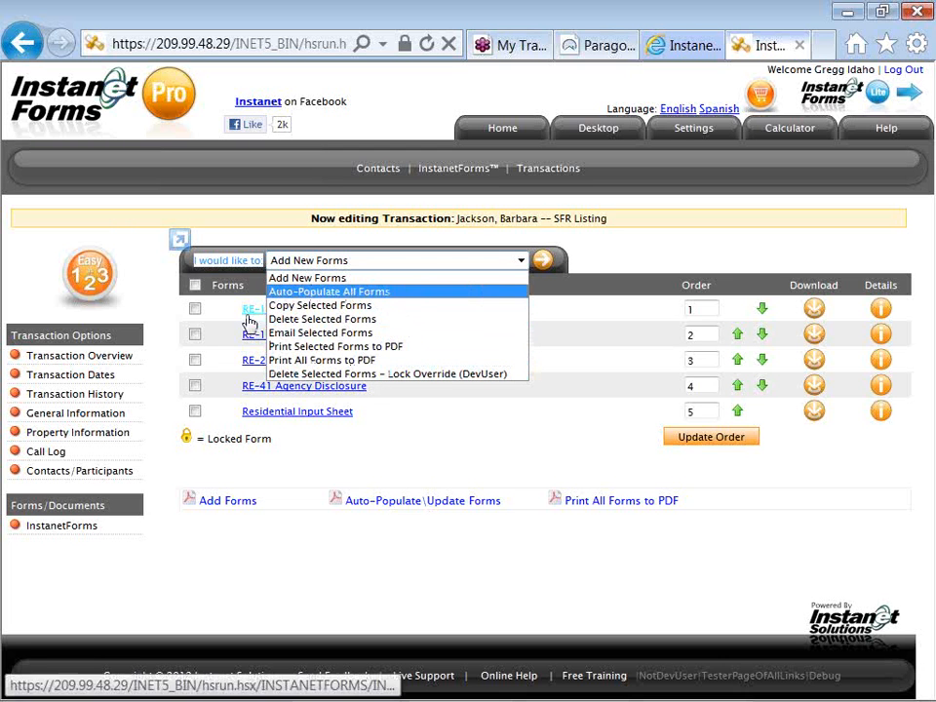
pyautogui.click(394, 508)
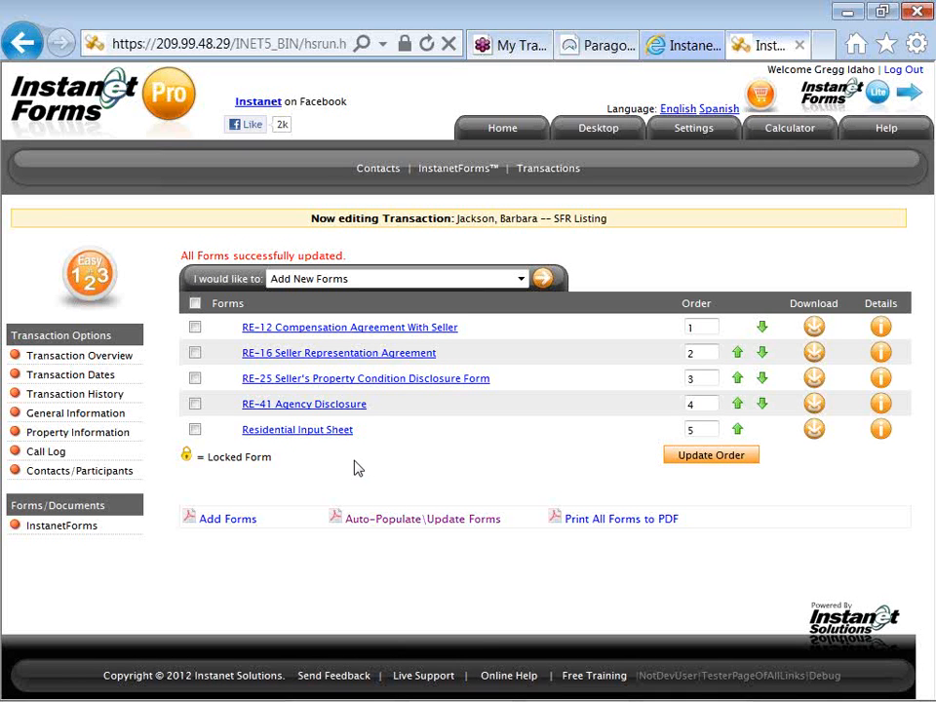
pyautogui.click(348, 357)
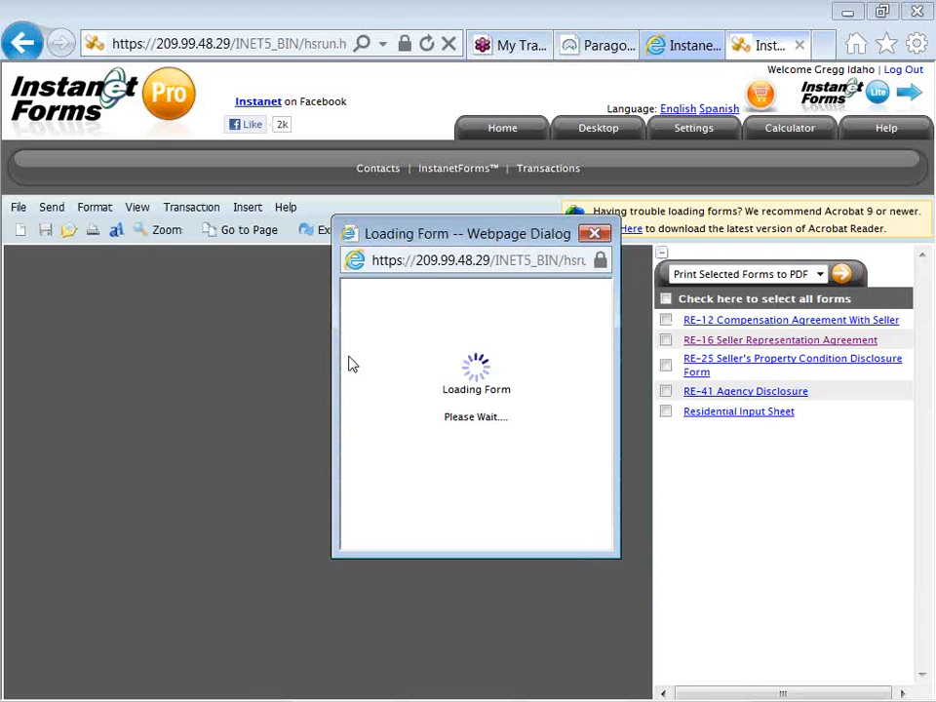
# Let RE-16 finish loading, pre-filled with Weiser, 83672 and $82,500.00.
pyautogui.click(674, 48)
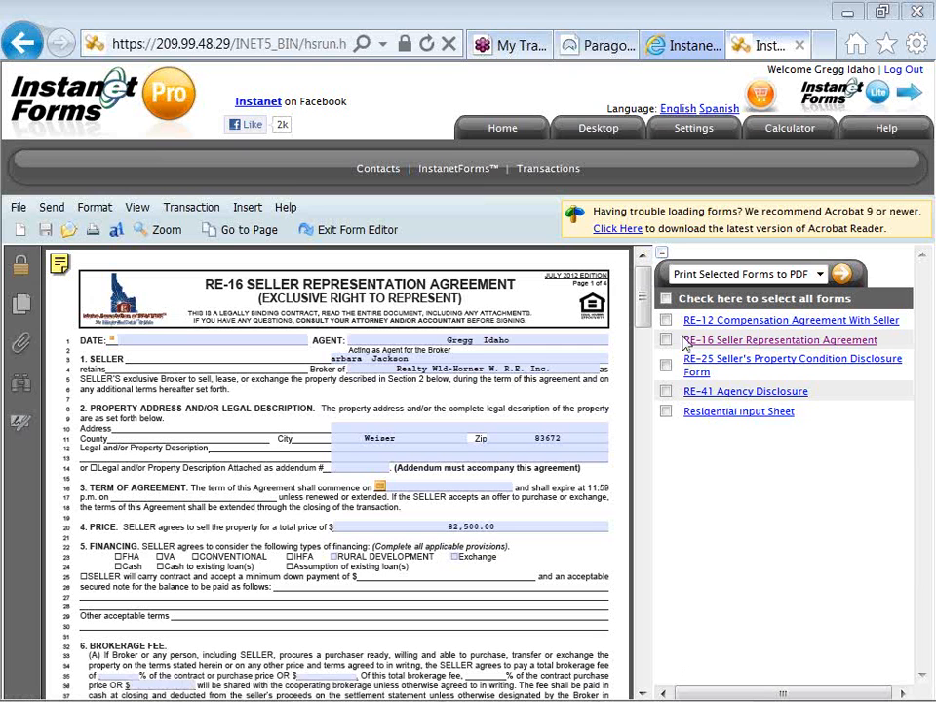
# Collapse the forms side panel so RE-16 spans the full window, scrolling down slightly.
pyautogui.click(662, 255)
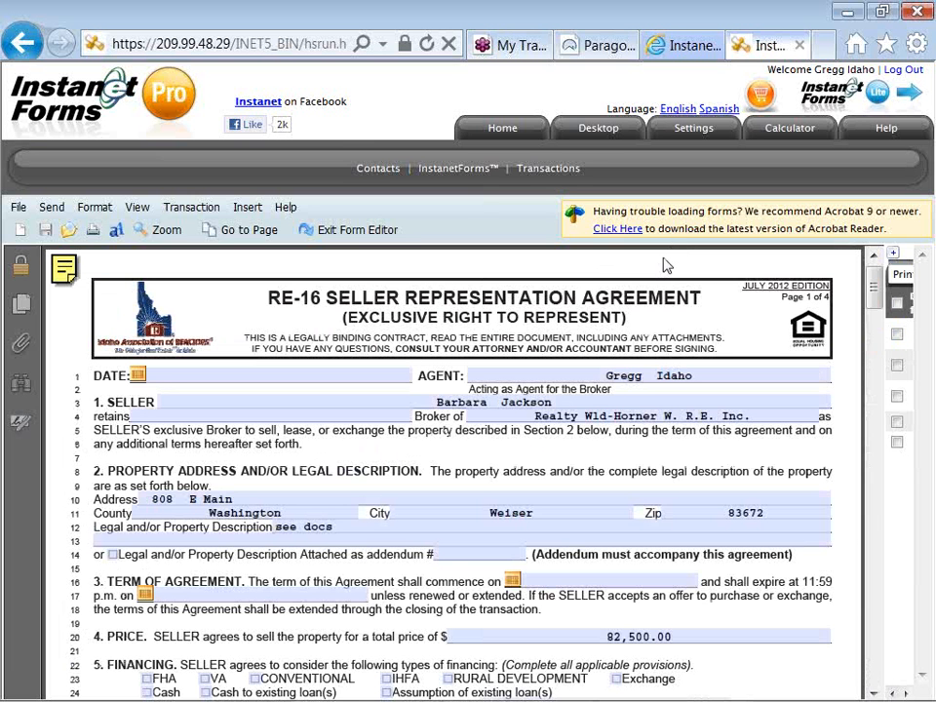
pyautogui.click(893, 258)
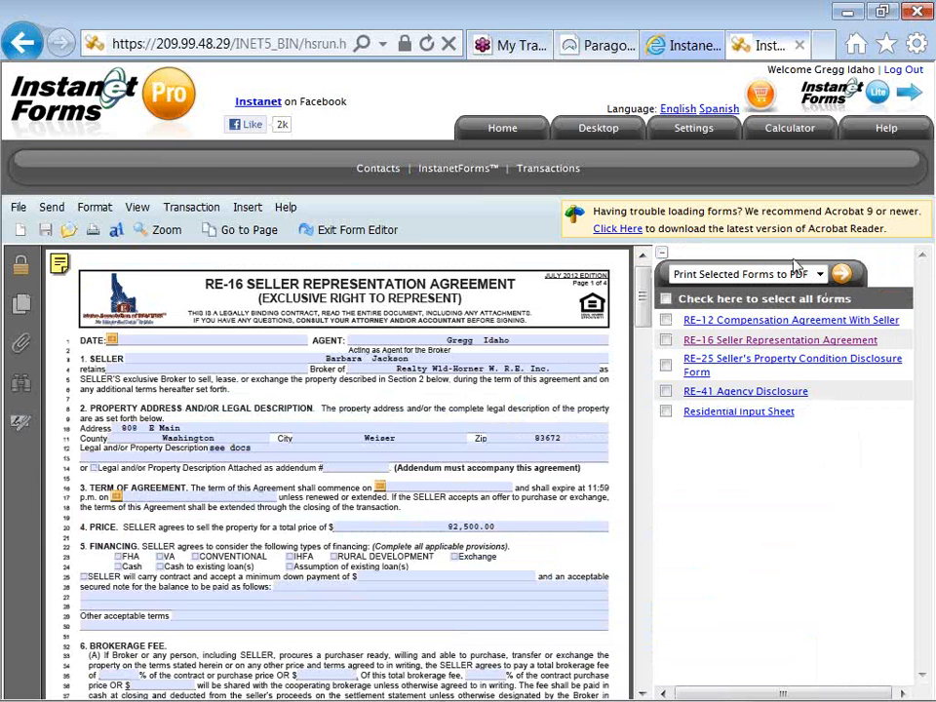
pyautogui.click(667, 257)
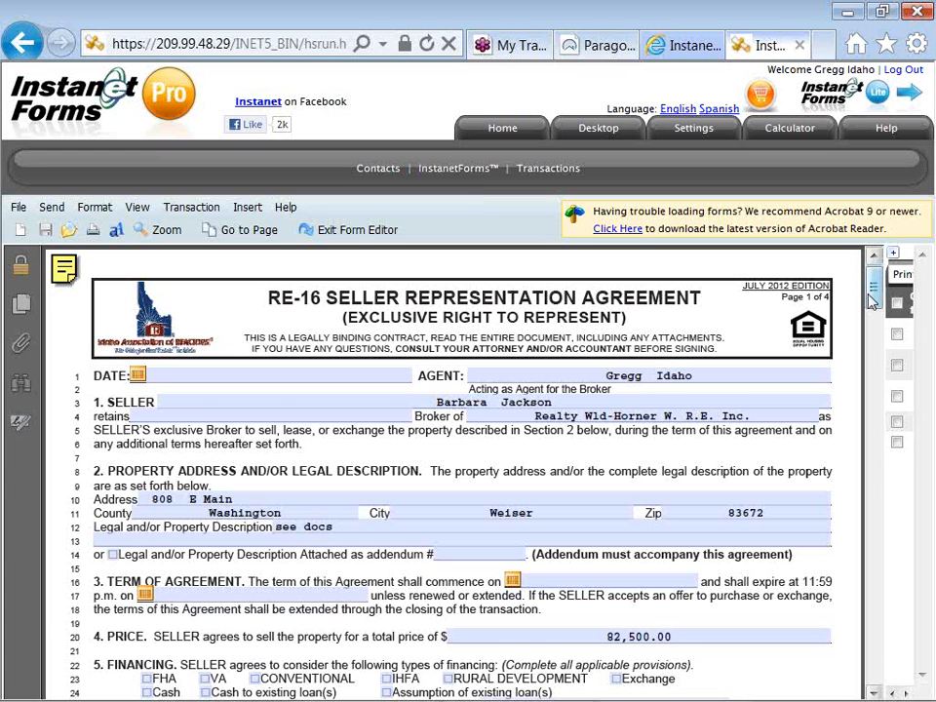
pyautogui.moveTo(873, 303); pyautogui.dragTo(873, 316)
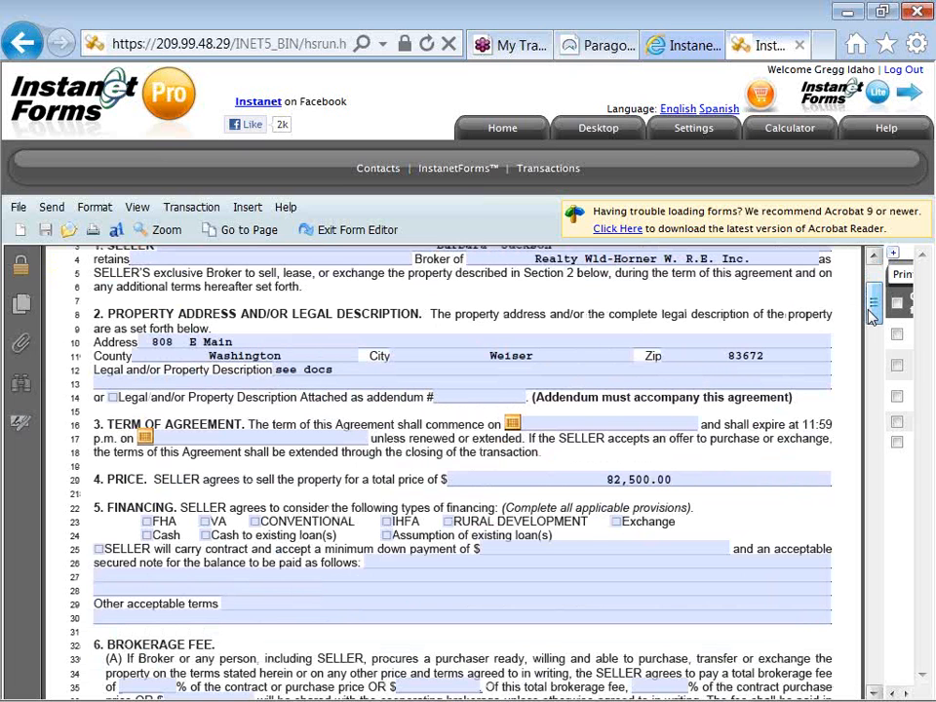
# Check Cash and CONVENTIONAL financing and enter 'type to add details to our online contract' on line 27.
pyautogui.moveTo(873, 317); pyautogui.dragTo(873, 325)
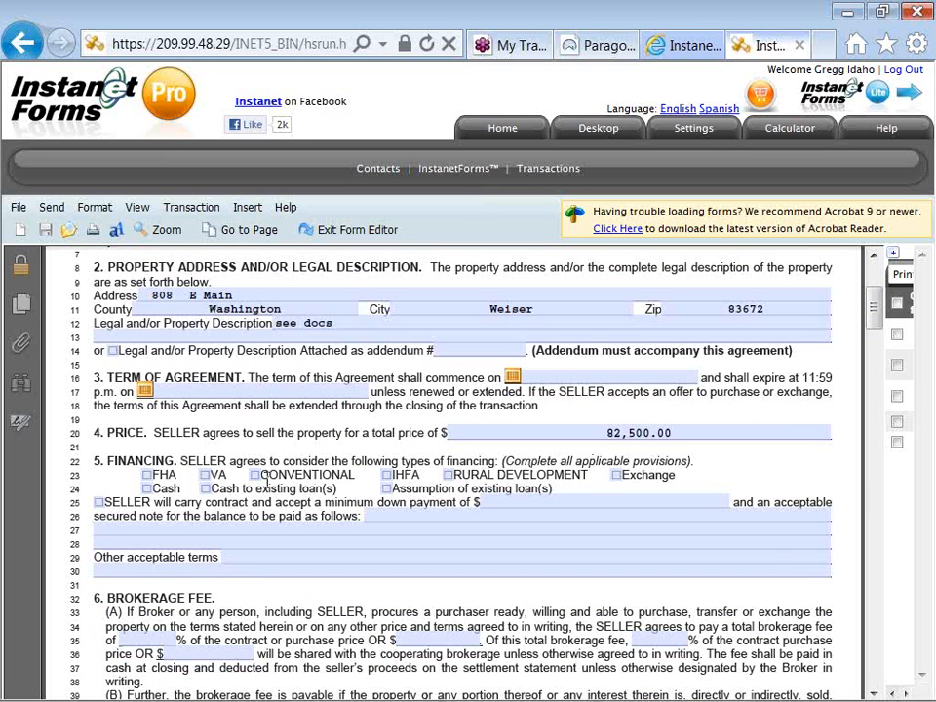
pyautogui.click(147, 488)
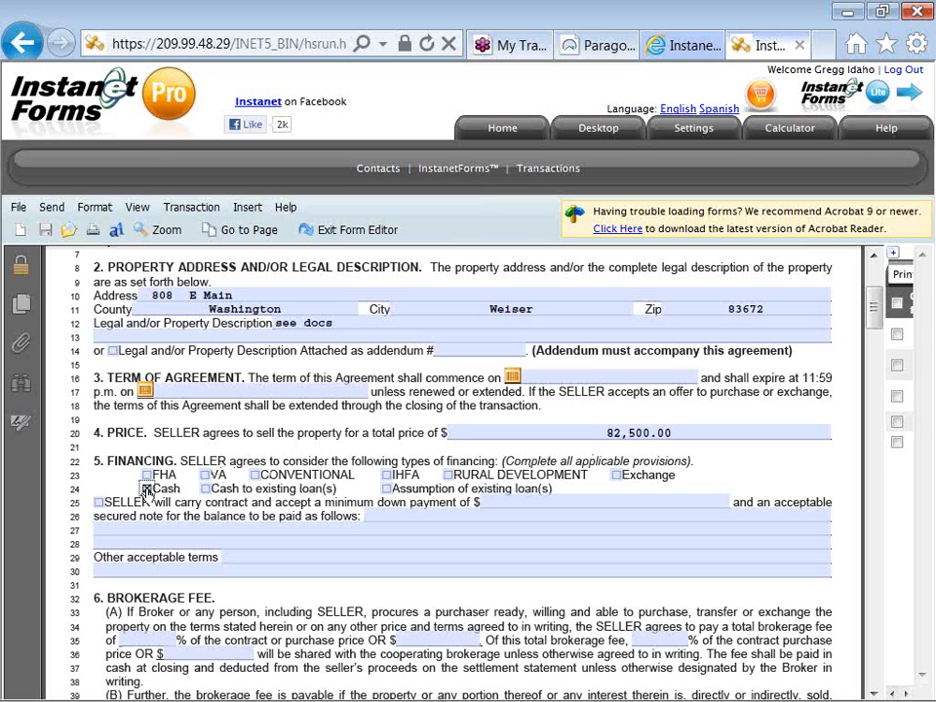
pyautogui.click(254, 475)
pyautogui.click(239, 528)
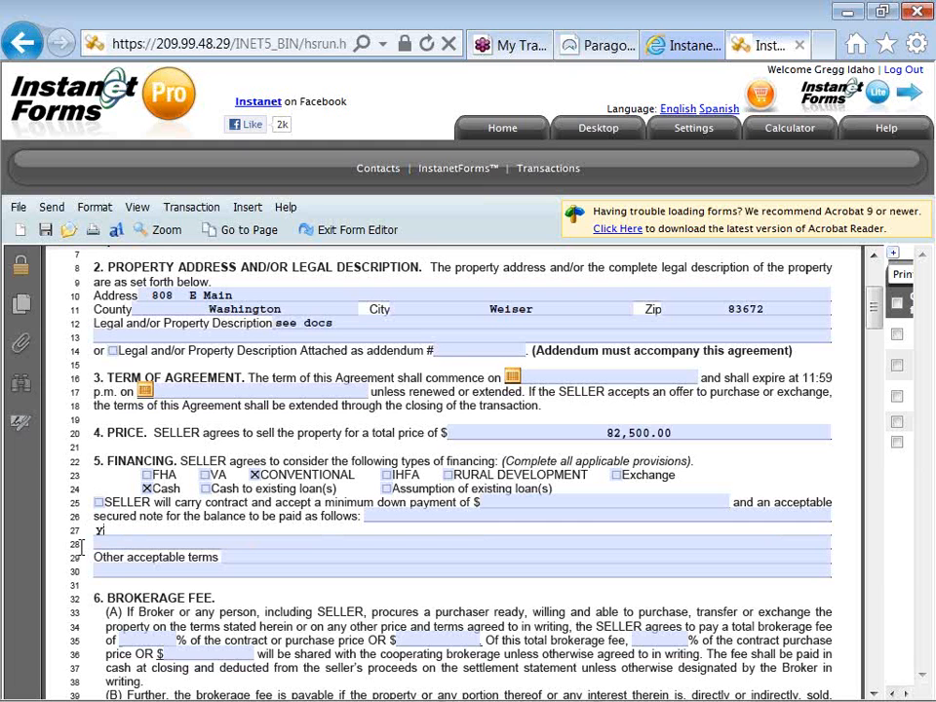
pyautogui.write('type to add details ')
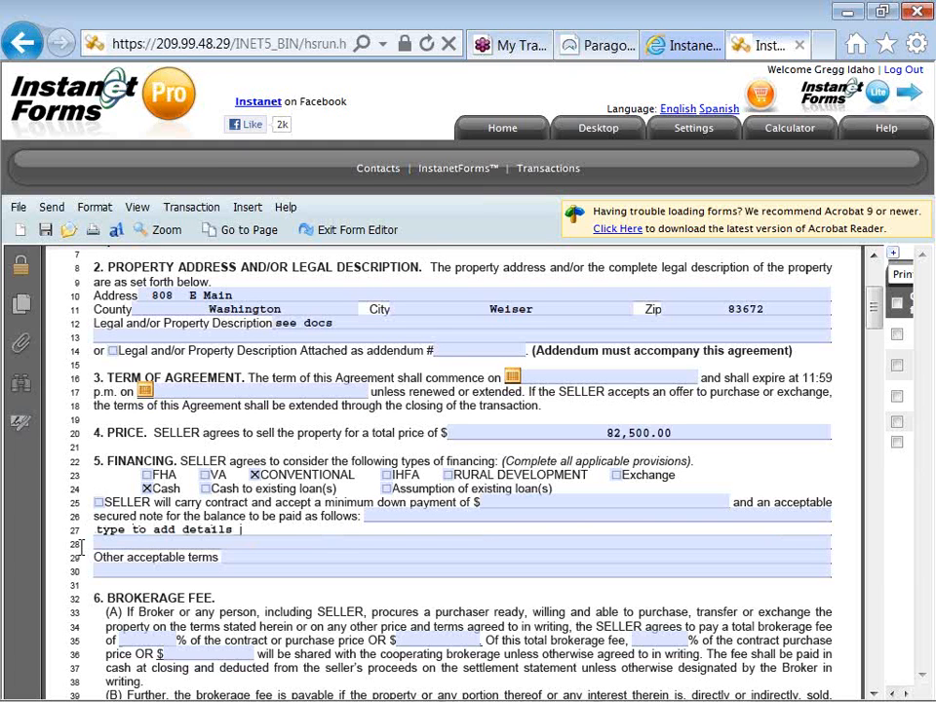
pyautogui.write('to our online cont')
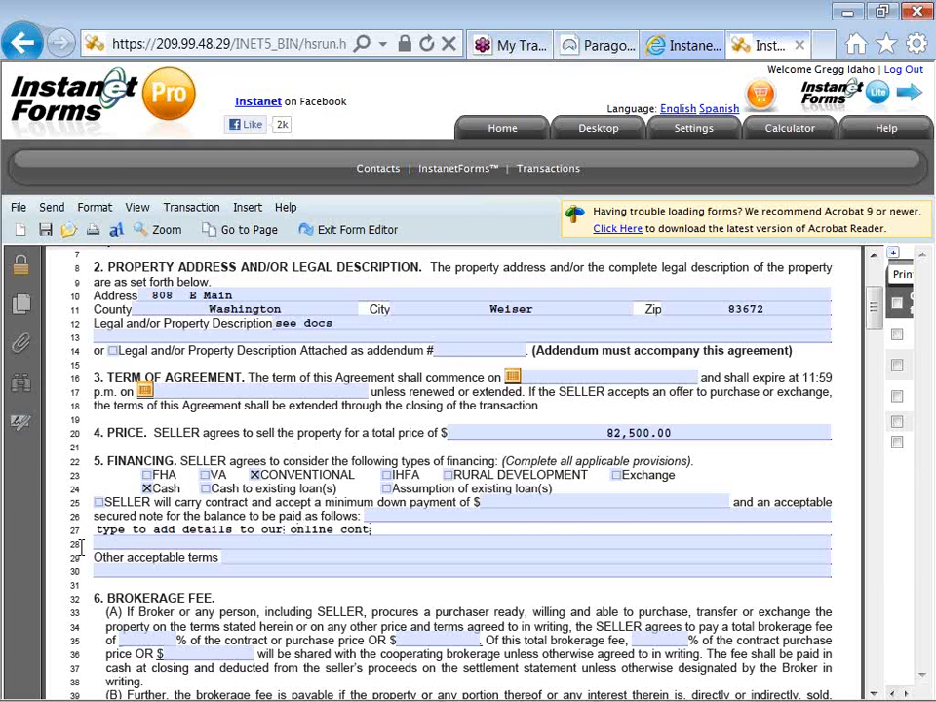
pyautogui.write('ract')
pyautogui.hotkey('shift', 'Left')
pyautogui.hotkey('shift', 'Left')
pyautogui.hotkey('shift', 'Left')
pyautogui.hotkey('shift', 'Left')
pyautogui.hotkey('shift', 'Left')
pyautogui.hotkey('shift', 'Left')
pyautogui.hotkey('shift', 'Left')
pyautogui.hotkey('shift', 'Left')
pyautogui.hotkey('shift', 'Left')
pyautogui.hotkey('shift', 'Left')
pyautogui.hotkey('shift', 'Left')
pyautogui.hotkey('shift', 'Left')
pyautogui.hotkey('shift', 'Left')
pyautogui.hotkey('shift', 'Left')
pyautogui.hotkey('shift', 'Left')
pyautogui.hotkey('shift', 'Left')
pyautogui.hotkey('shift', 'Left')
pyautogui.hotkey('shift', 'Left')
pyautogui.hotkey('shift', 'Left')
pyautogui.hotkey('shift', 'Left')
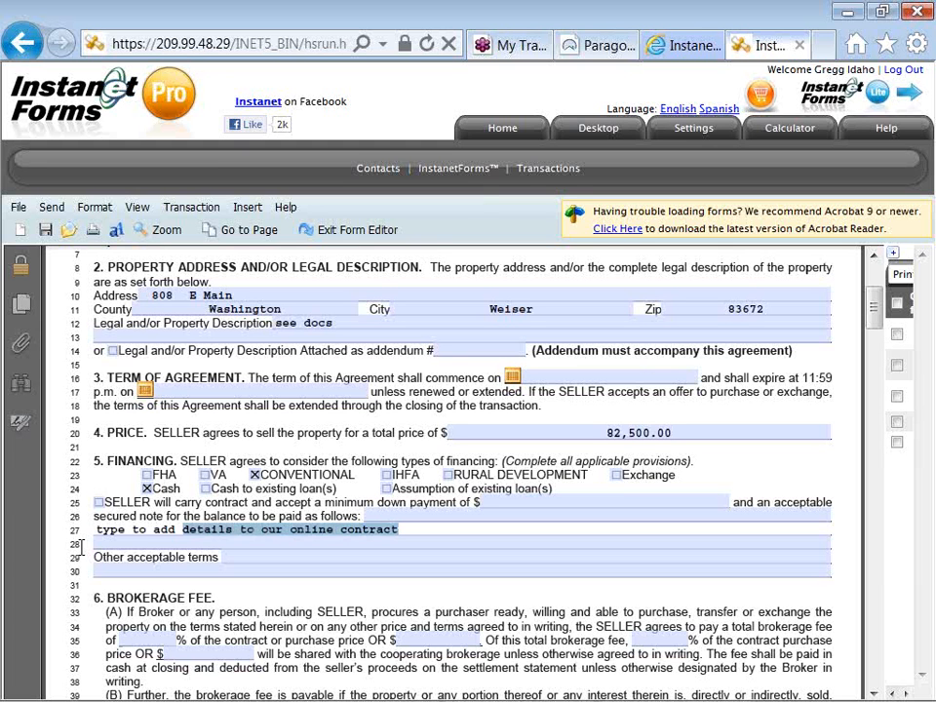
# Copy the line-27 note and paste it into the line-28 field.
pyautogui.rightClick(153, 530)
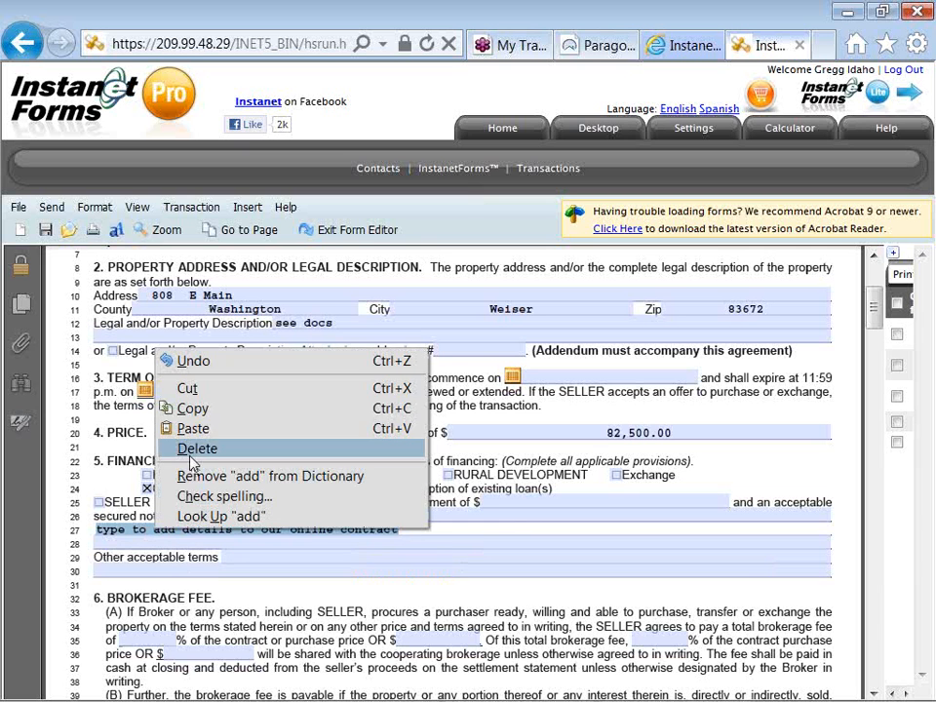
pyautogui.click(191, 409)
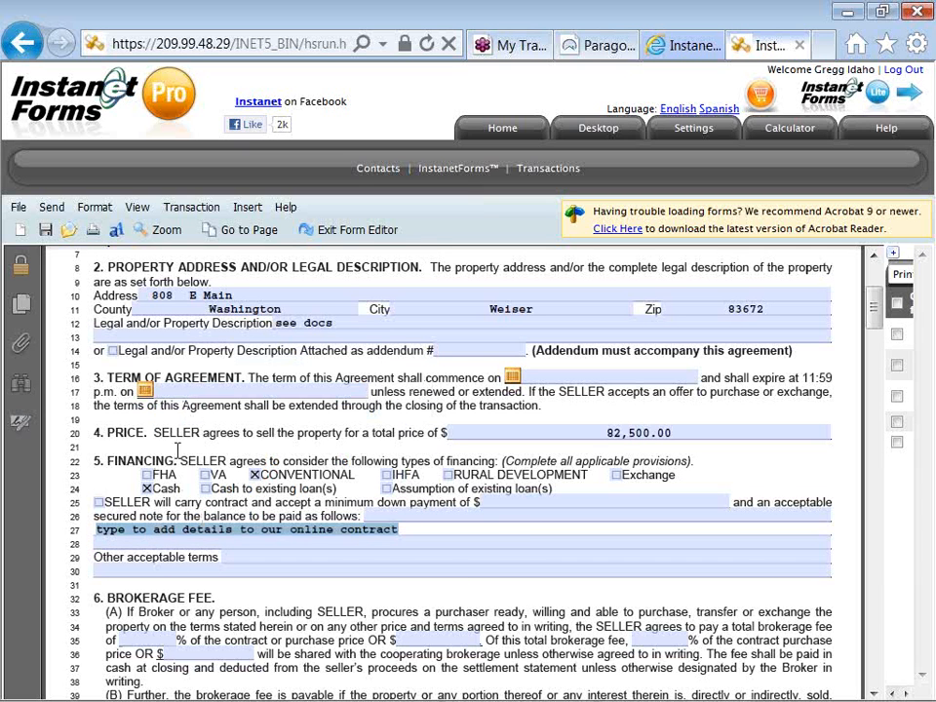
pyautogui.click(150, 542)
pyautogui.rightClick(149, 541)
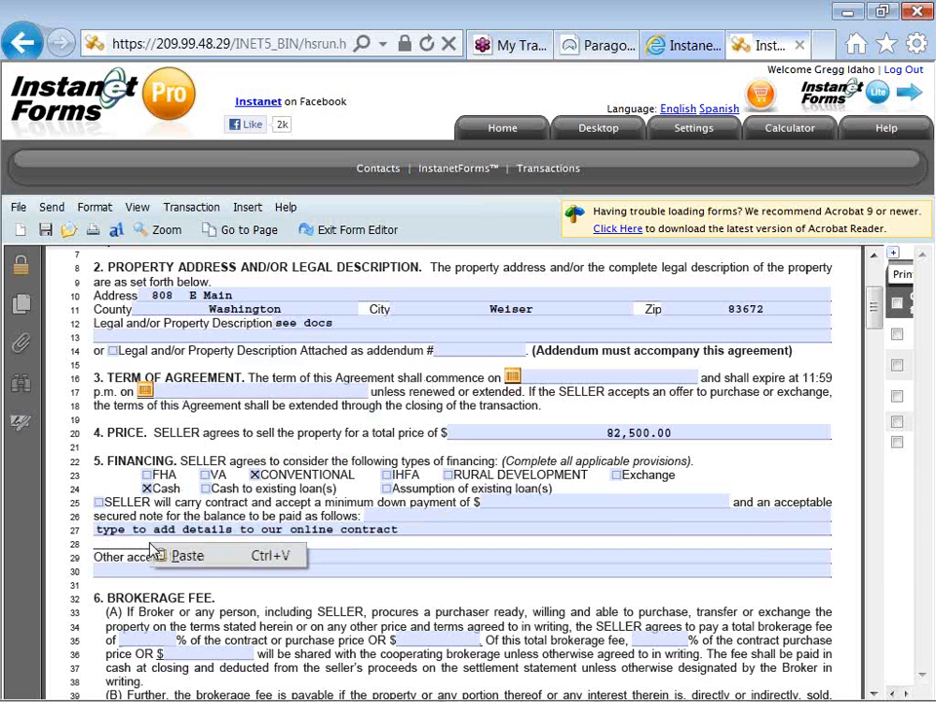
pyautogui.click(177, 555)
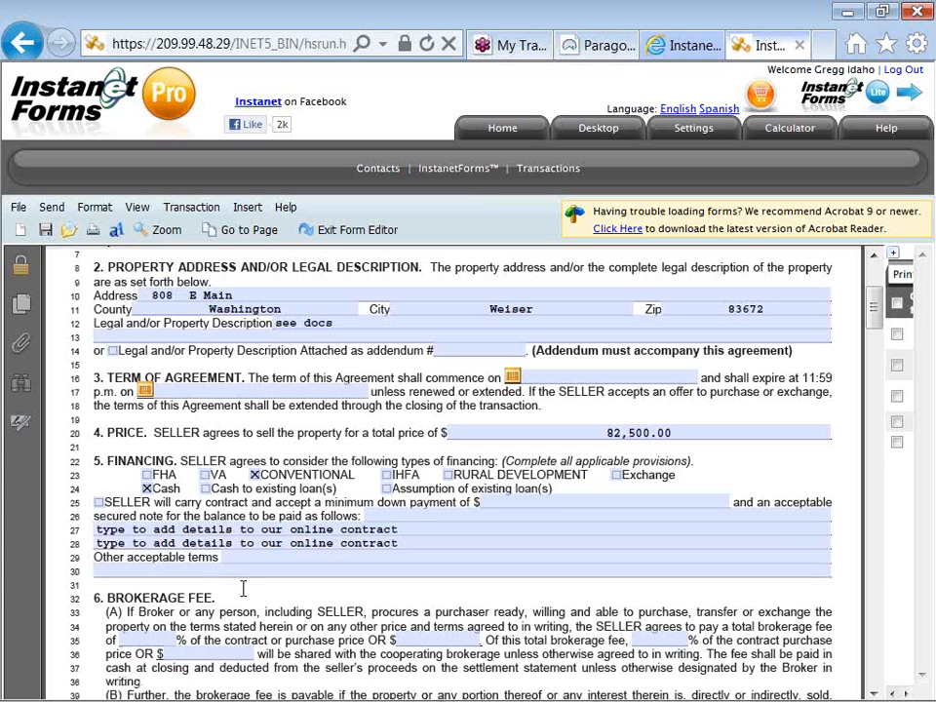
# Enter 6 as the total brokerage fee percentage on line 35 of section 6(A).
pyautogui.scroll(-3, 244, 588)
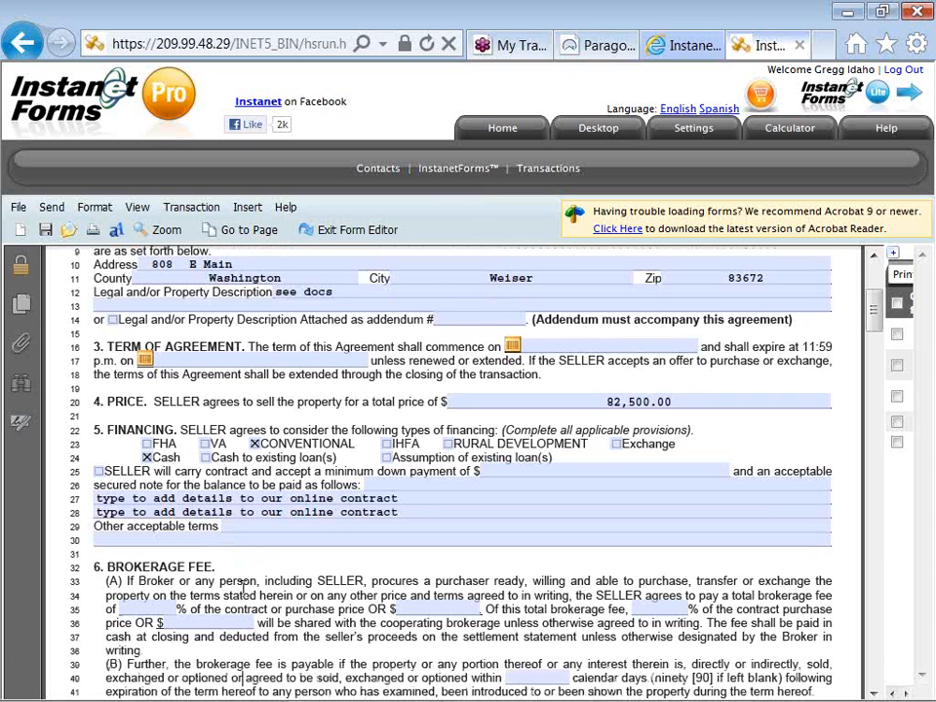
pyautogui.scroll(-1, 244, 589)
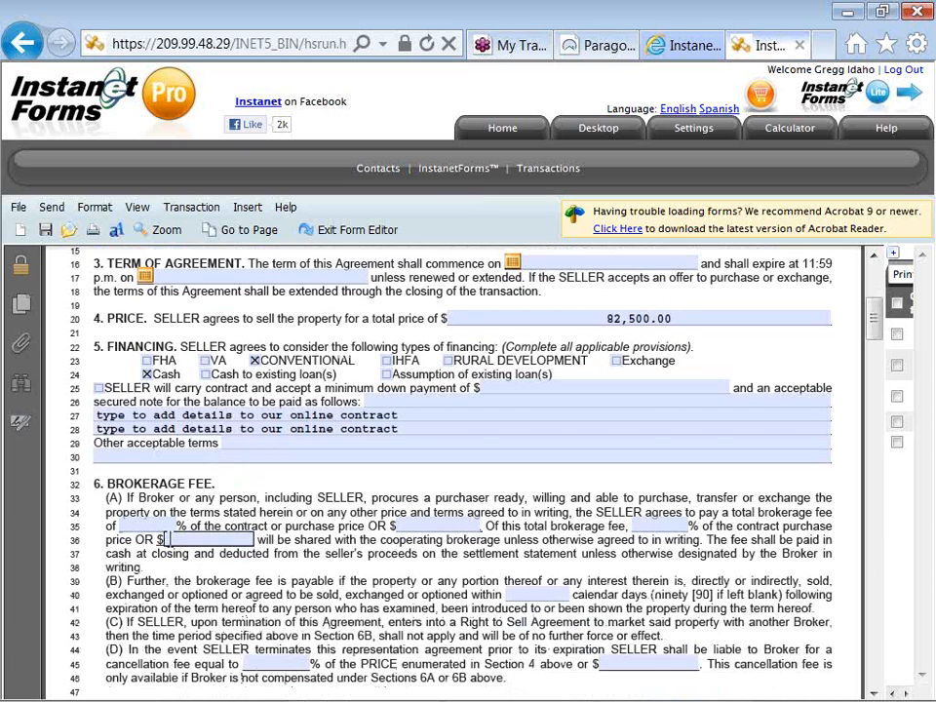
pyautogui.click(157, 526)
pyautogui.write('6')
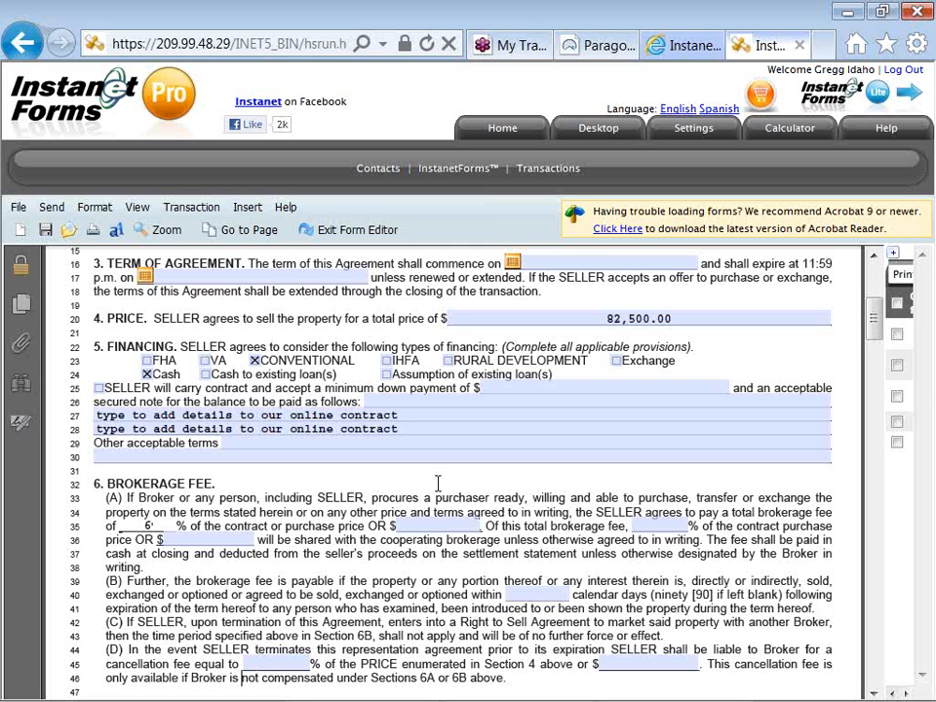
# Expand the forms panel, review the Additional Fees and Also included fields, then open the File menu.
pyautogui.click(884, 252)
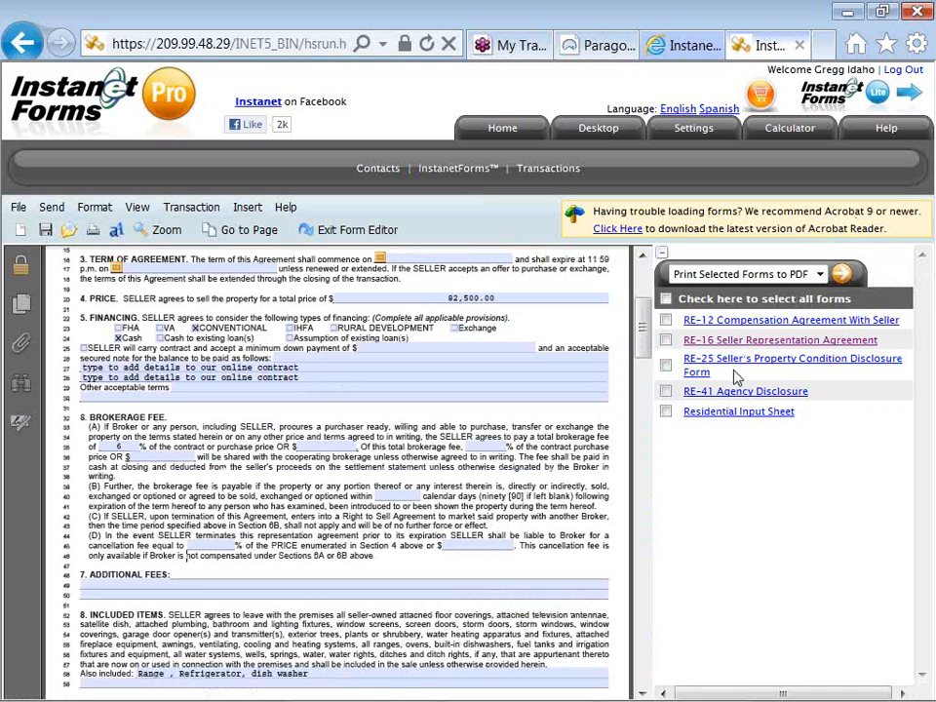
pyautogui.moveTo(643, 343); pyautogui.dragTo(644, 366)
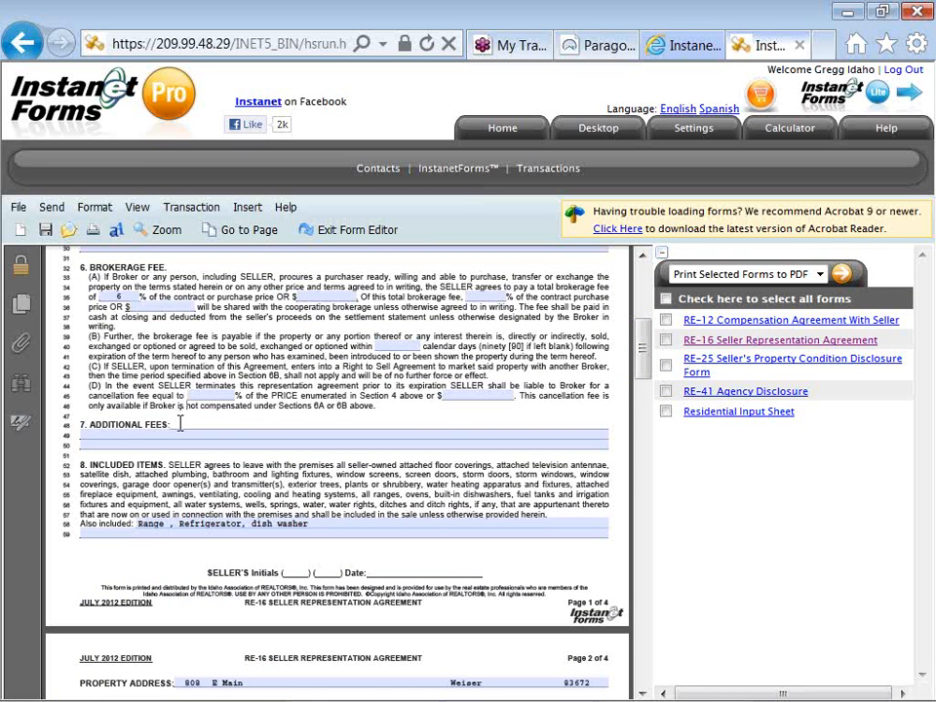
pyautogui.scroll(4, 179, 423)
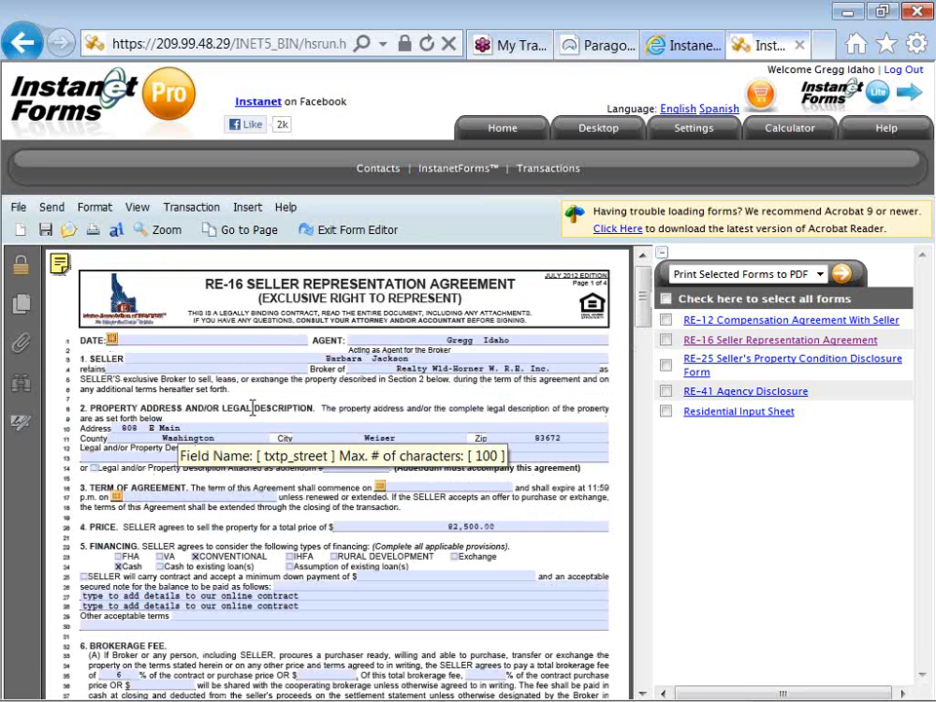
pyautogui.moveTo(643, 310); pyautogui.dragTo(641, 353)
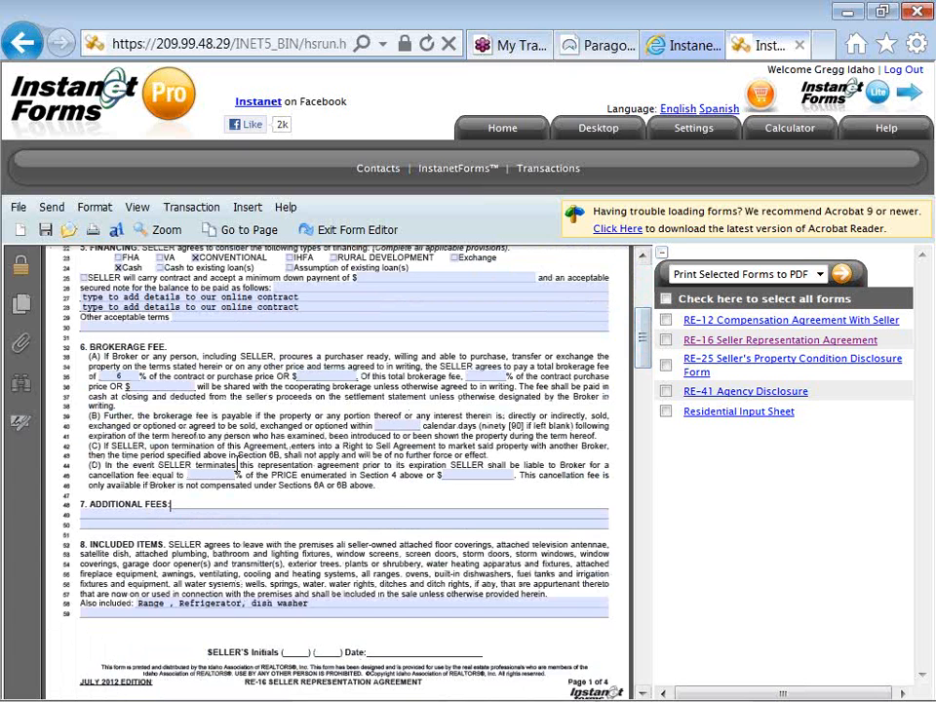
pyautogui.click(177, 508)
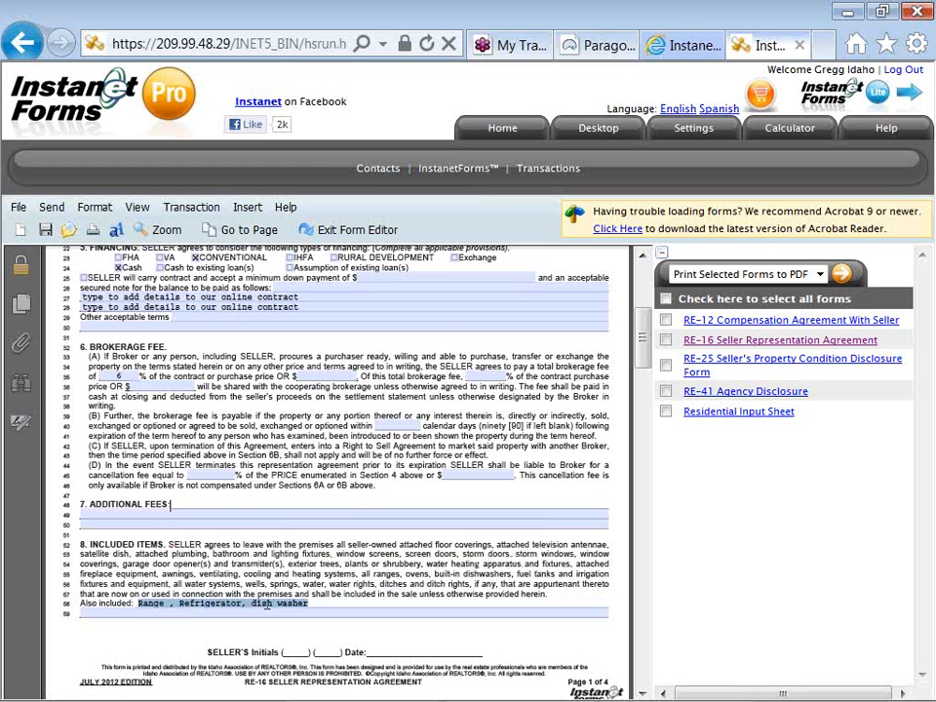
pyautogui.click(317, 606)
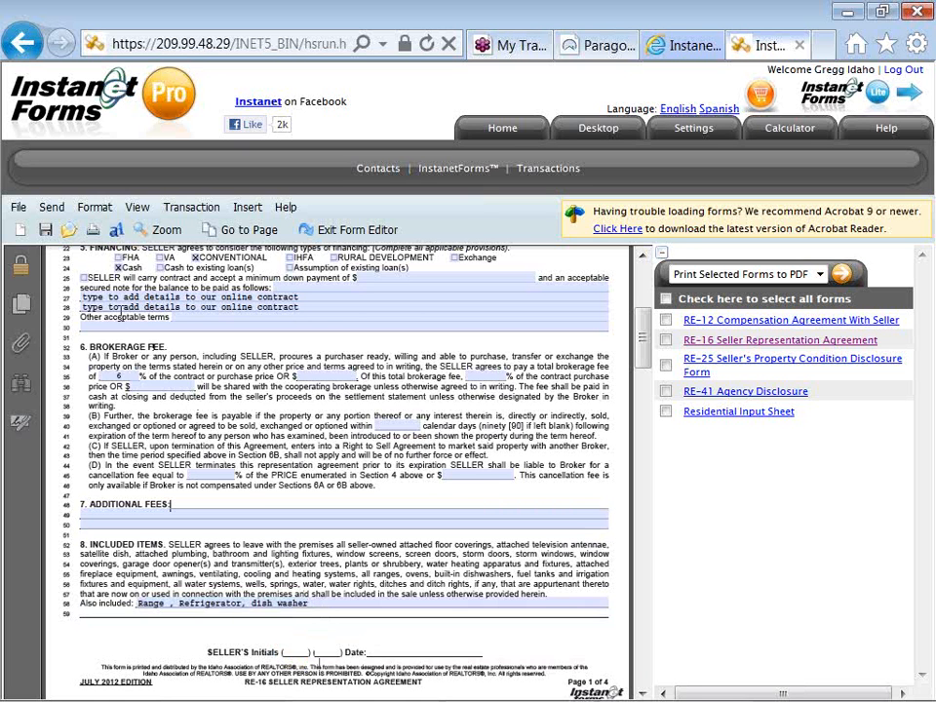
pyautogui.click(20, 208)
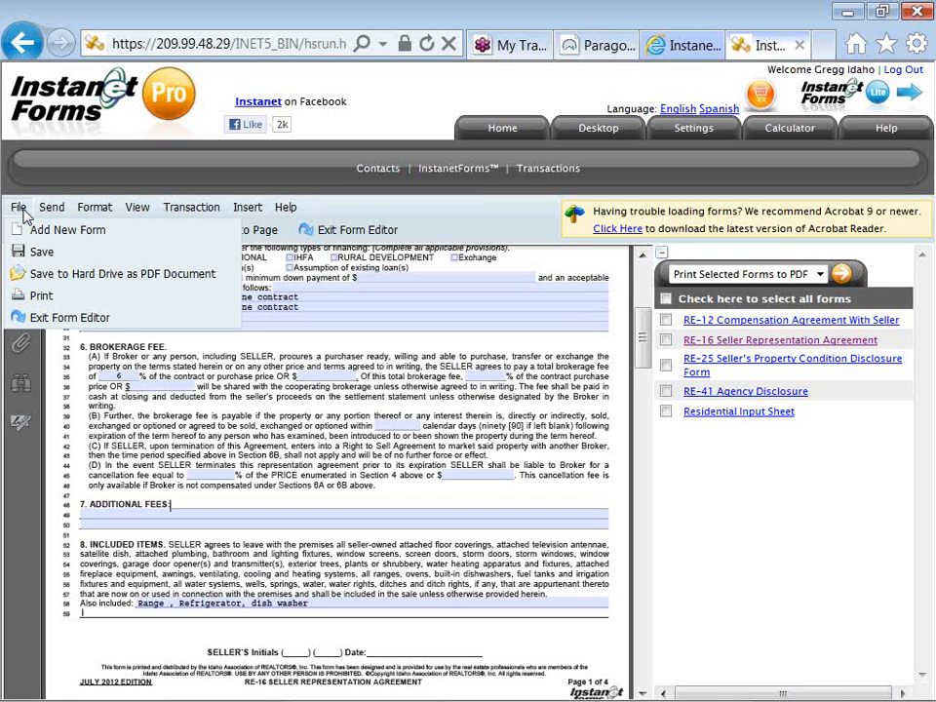
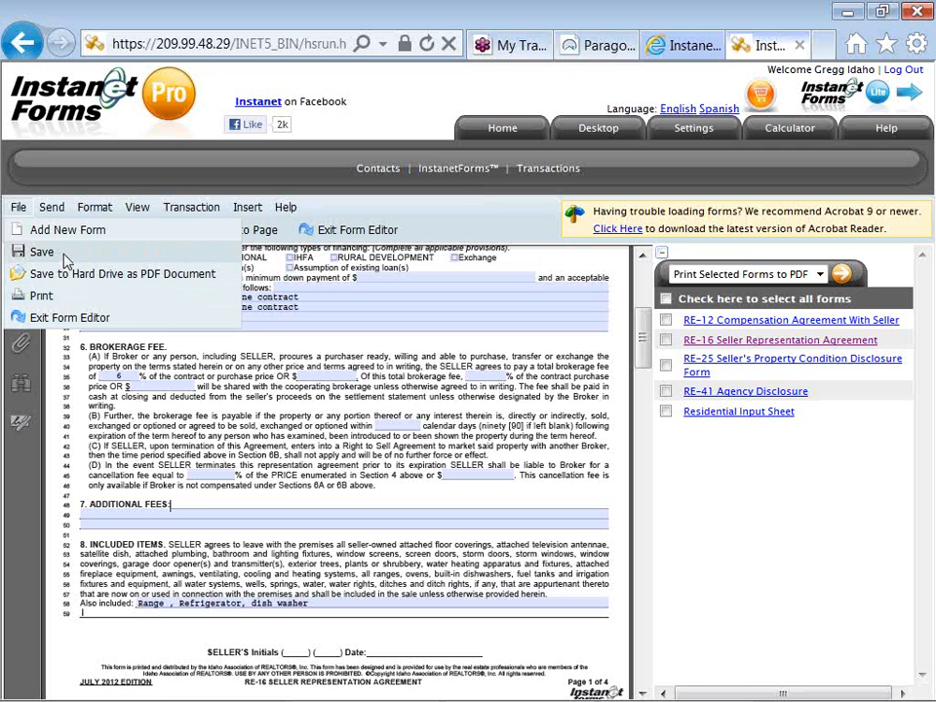
# Browse the text formatting and help menus, then exit the editor, saving the RE-16 changes.
pyautogui.moveTo(62, 213)
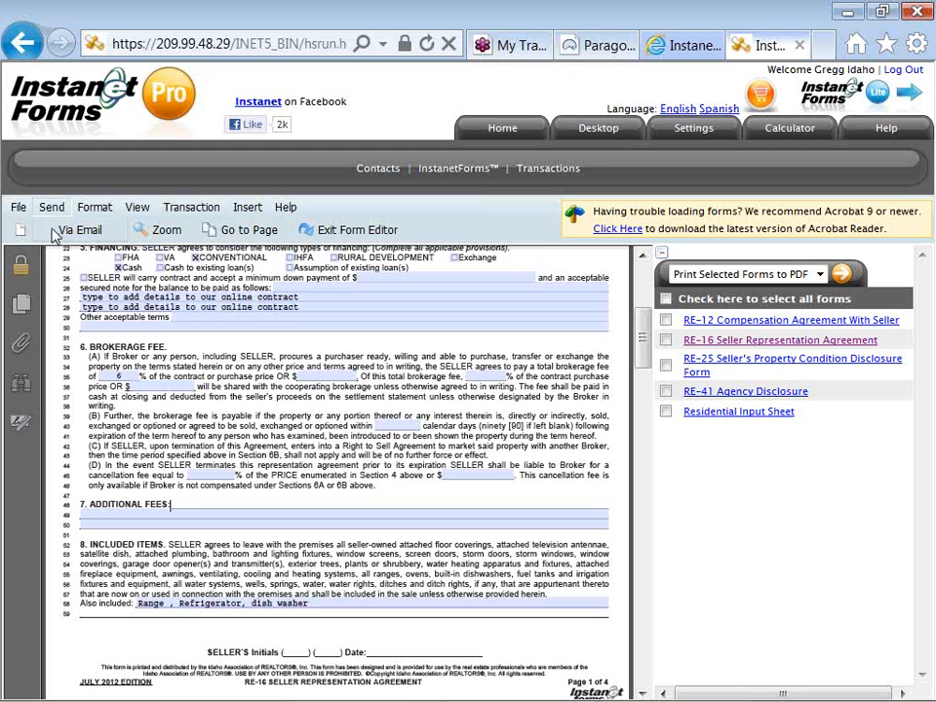
pyautogui.click(94, 210)
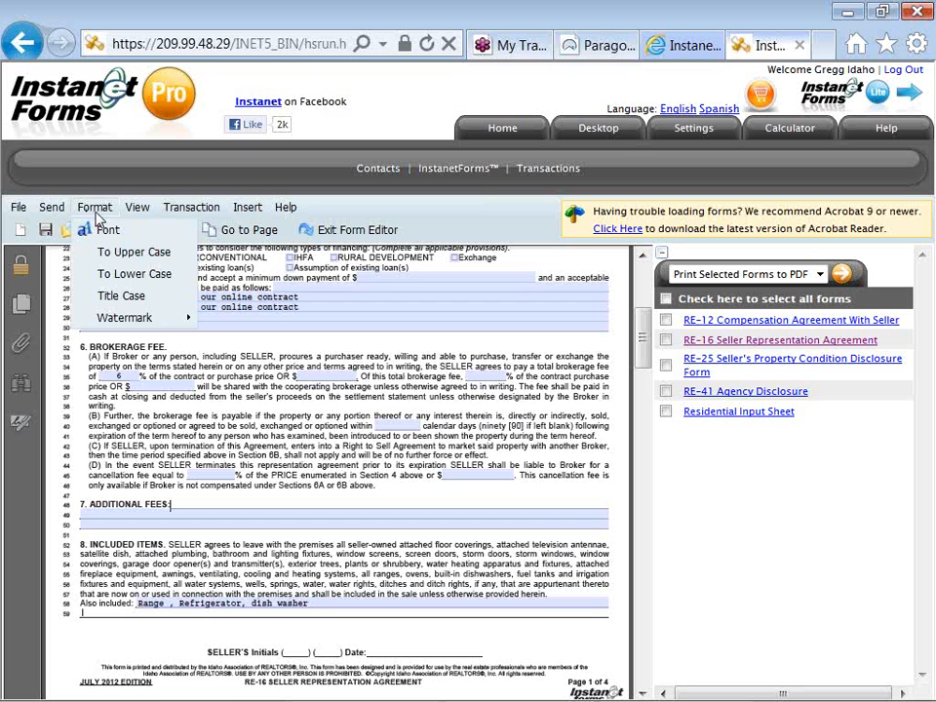
pyautogui.moveTo(136, 217)
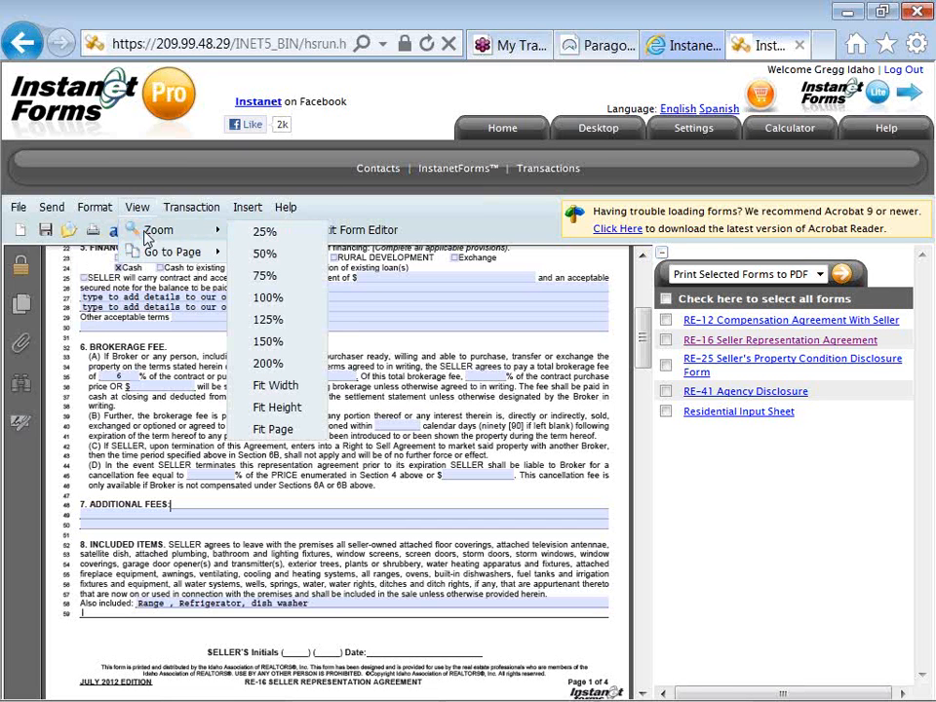
pyautogui.moveTo(148, 256)
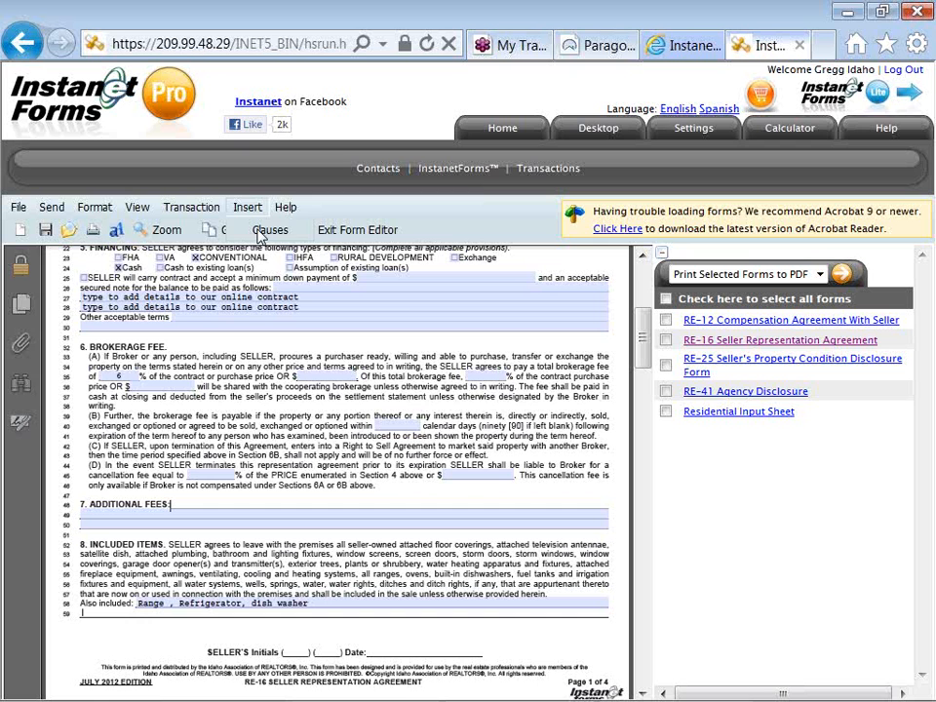
pyautogui.click(284, 210)
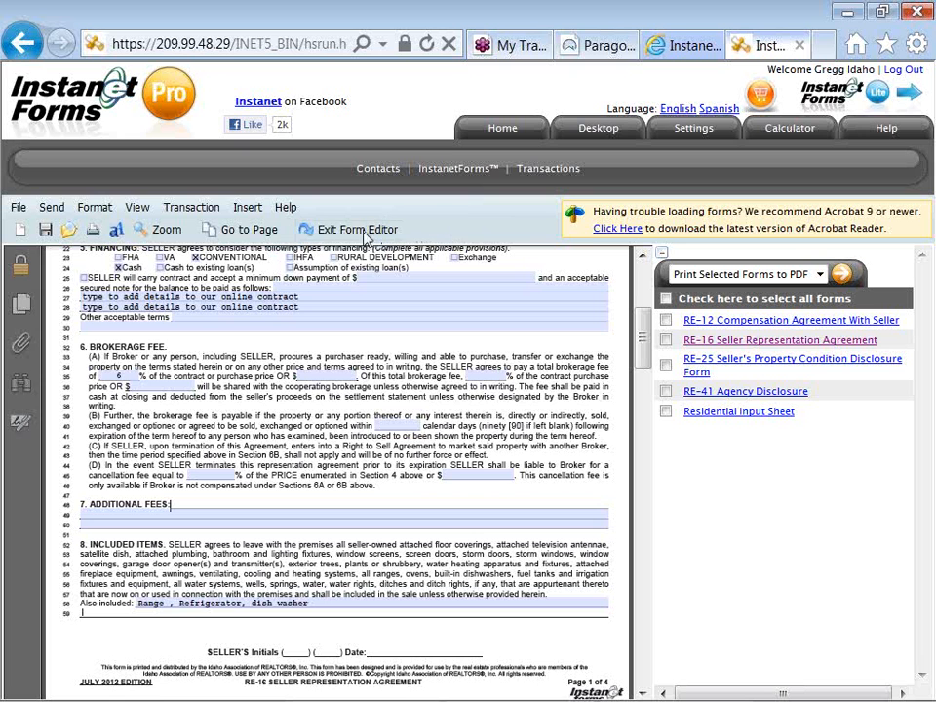
pyautogui.click(366, 235)
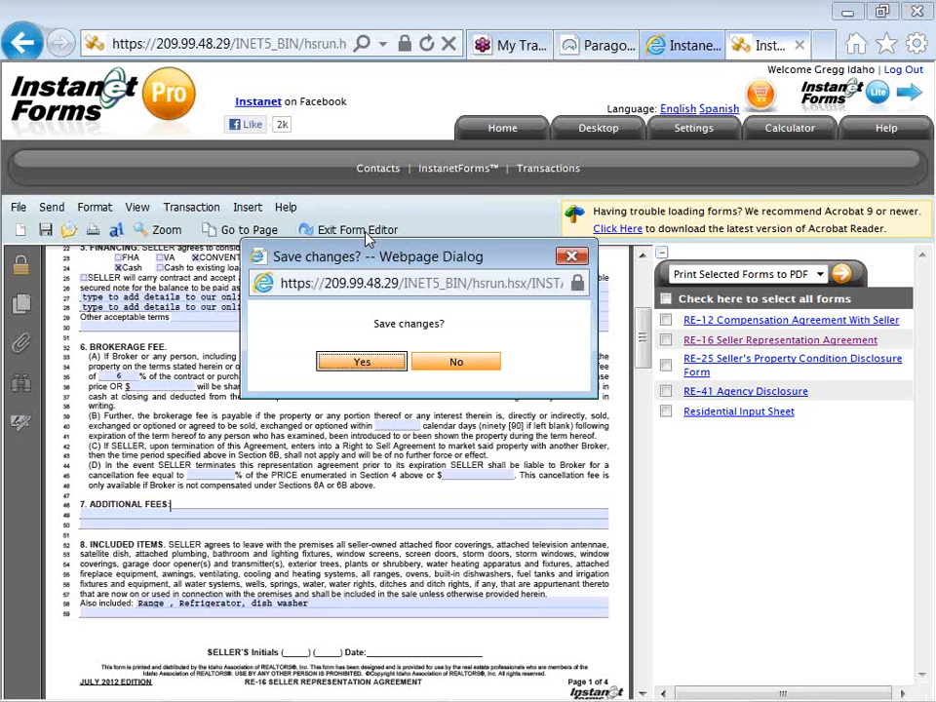
pyautogui.click(349, 366)
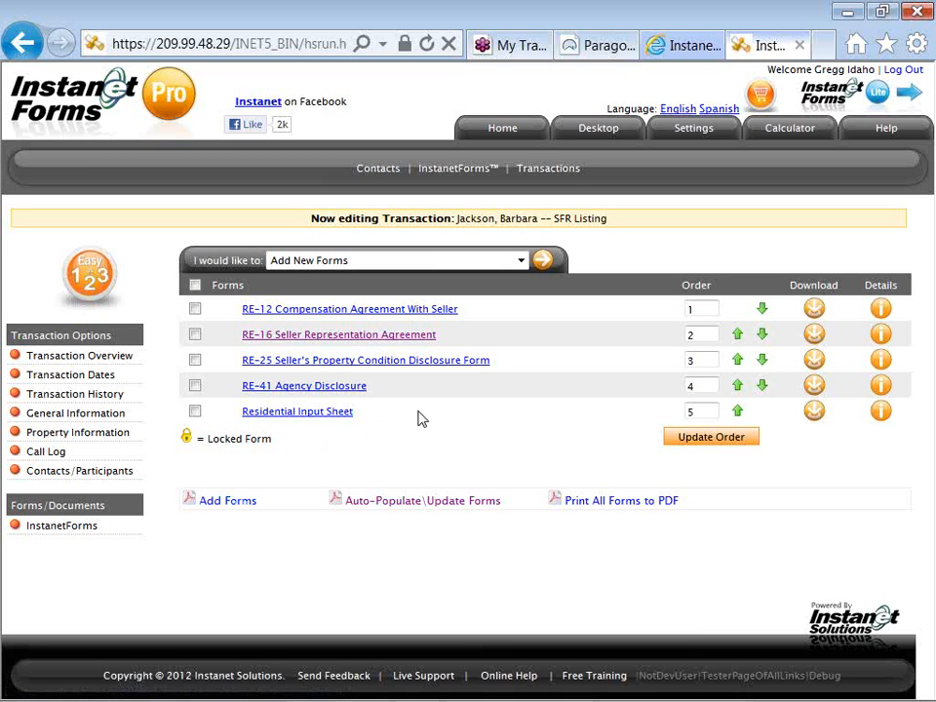
# Tick the RE-16, RE-41 and RE-12 forms for printing.
pyautogui.click(278, 260)
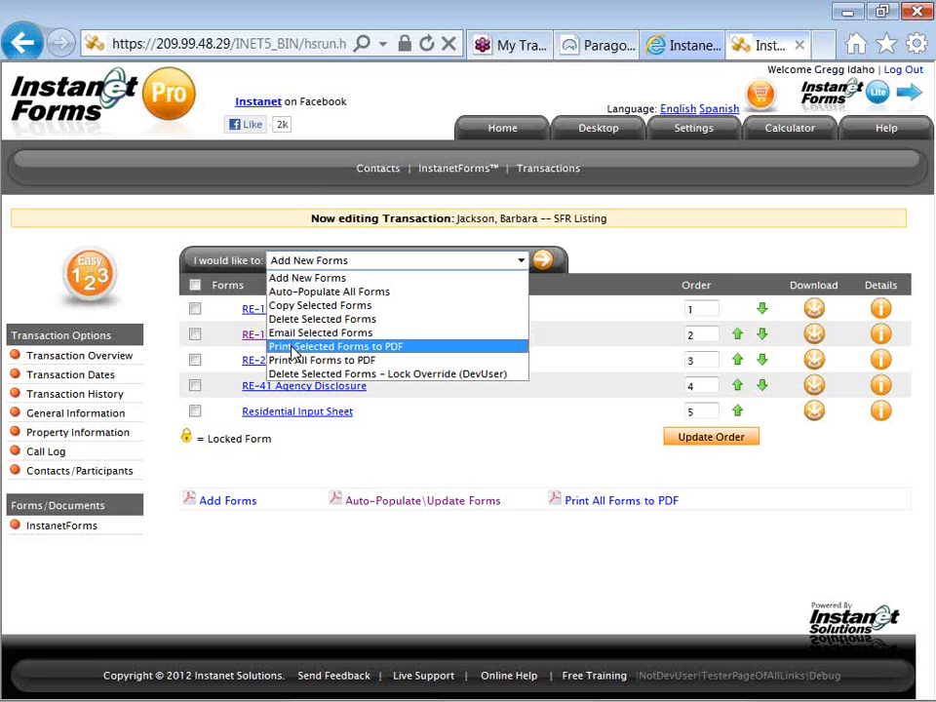
pyautogui.click(219, 346)
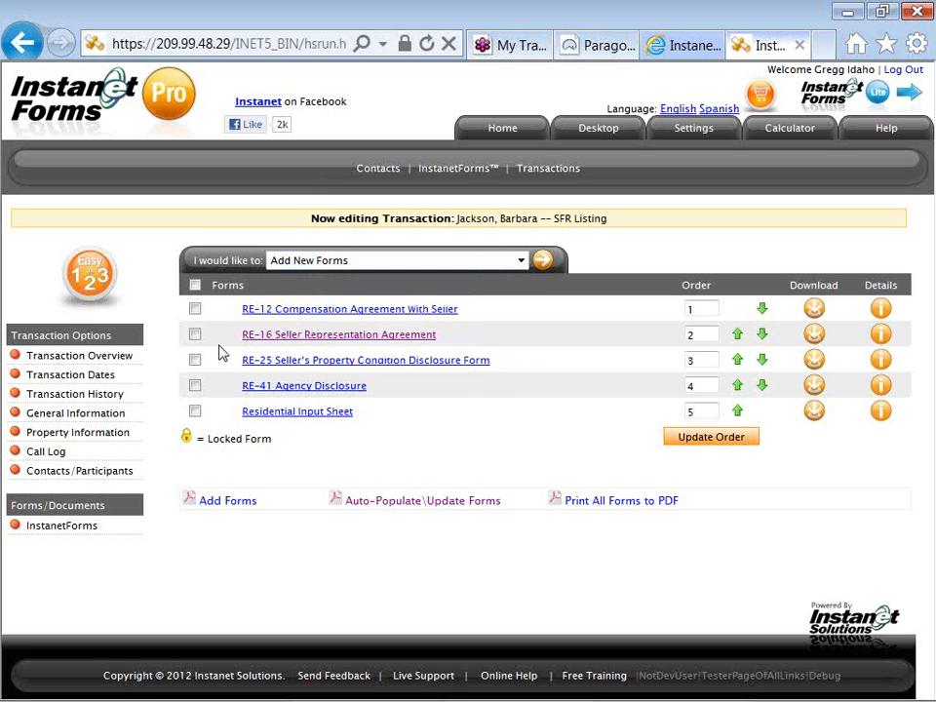
pyautogui.click(195, 335)
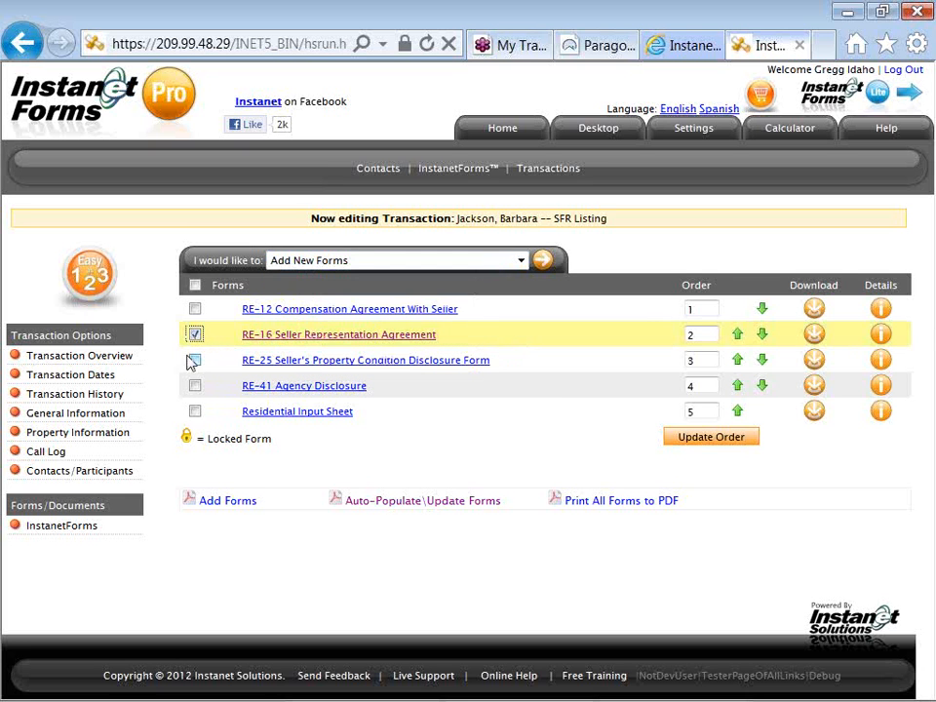
pyautogui.click(196, 387)
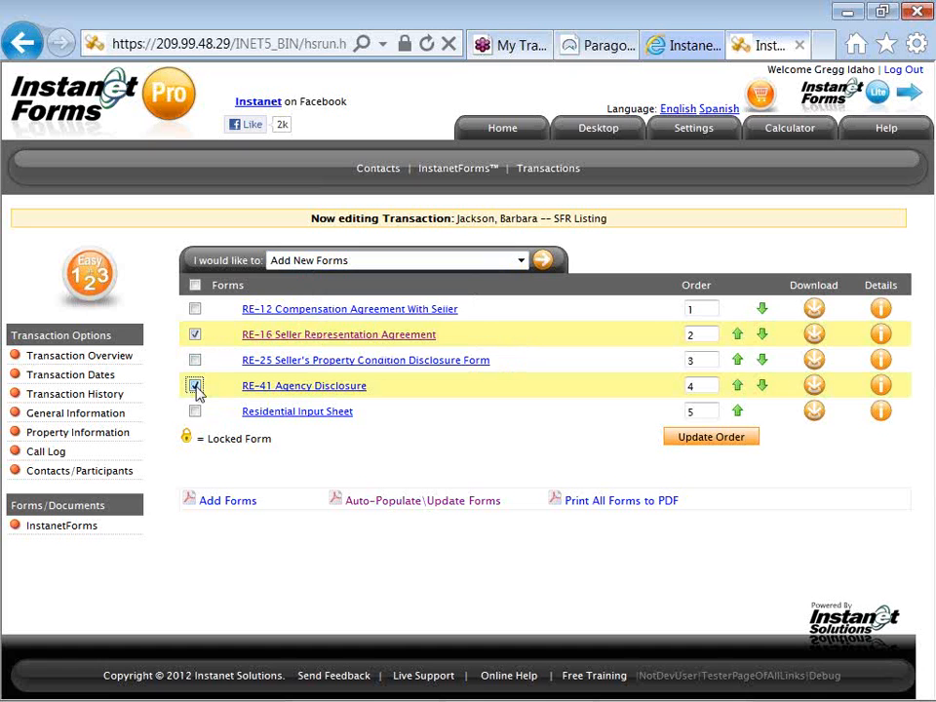
pyautogui.click(195, 308)
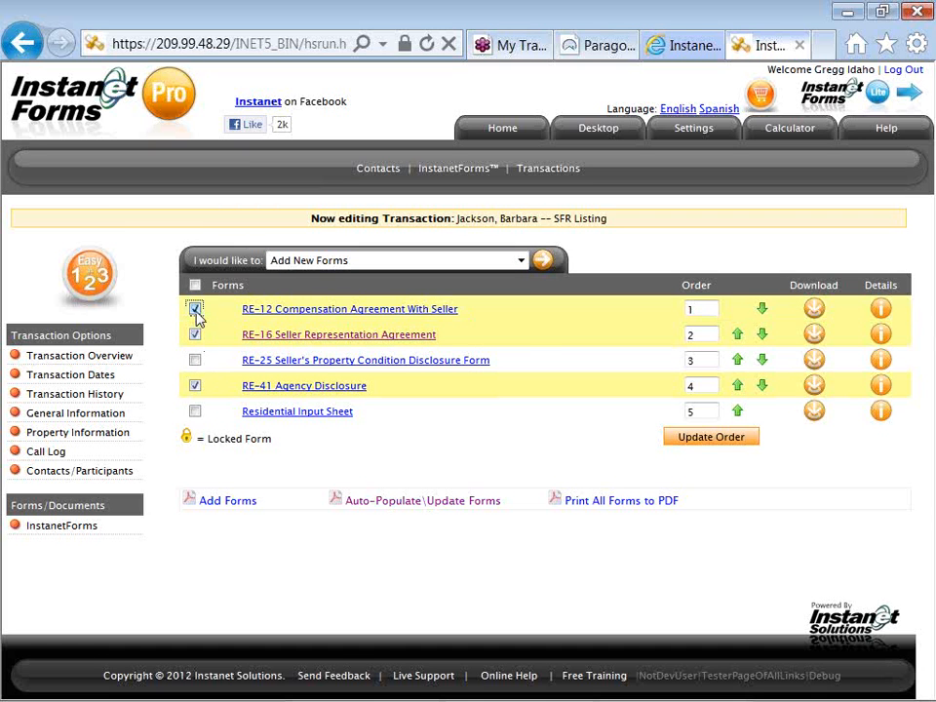
# Run 'Print Selected Forms to PDF' on the checked forms.
pyautogui.click(288, 264)
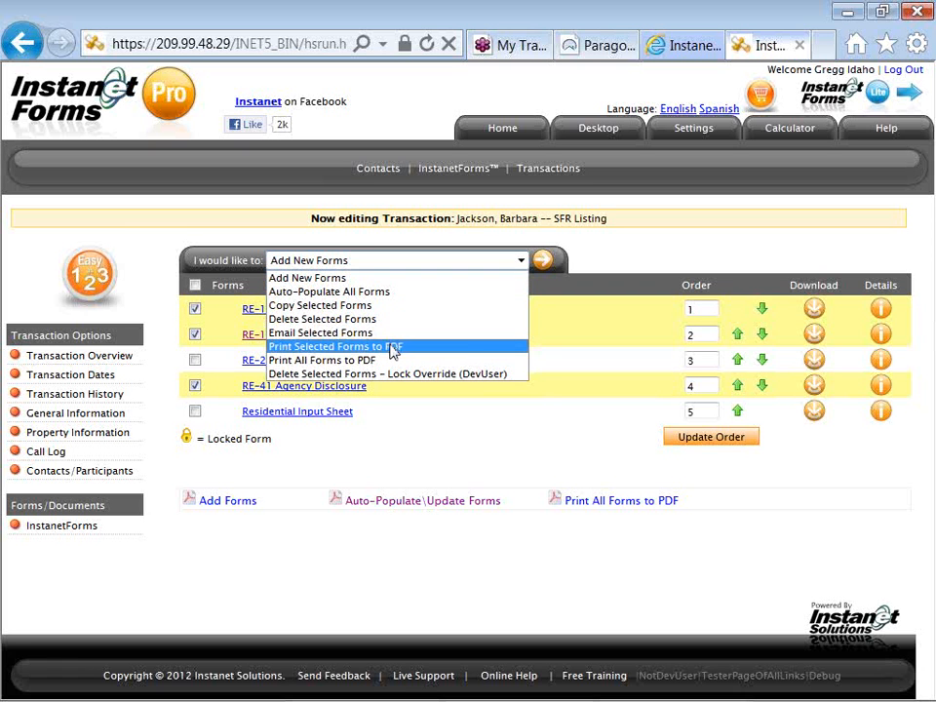
pyautogui.click(393, 347)
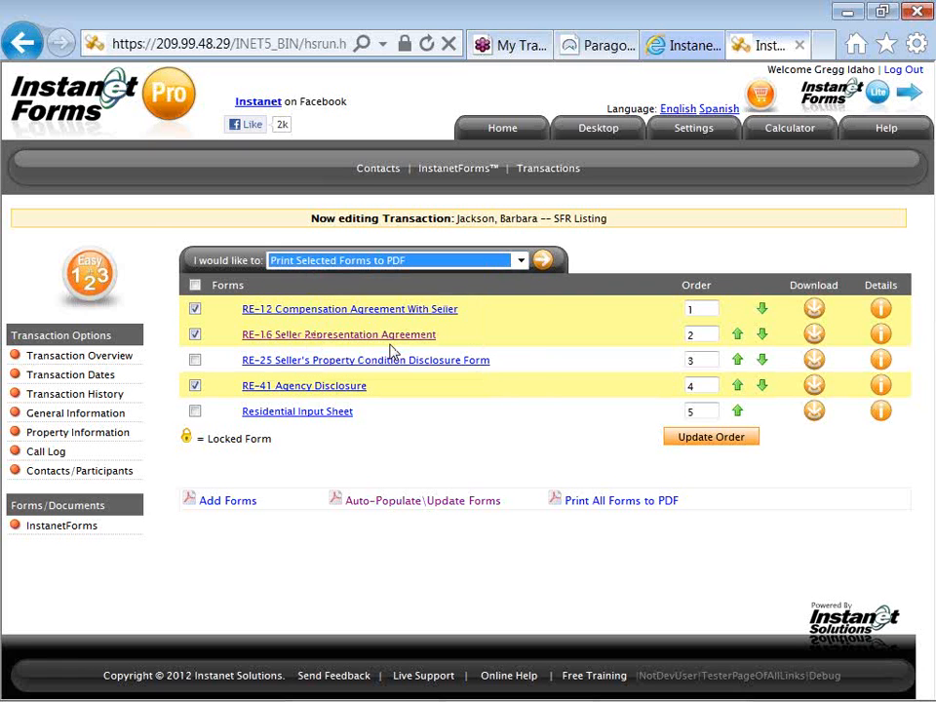
pyautogui.click(544, 265)
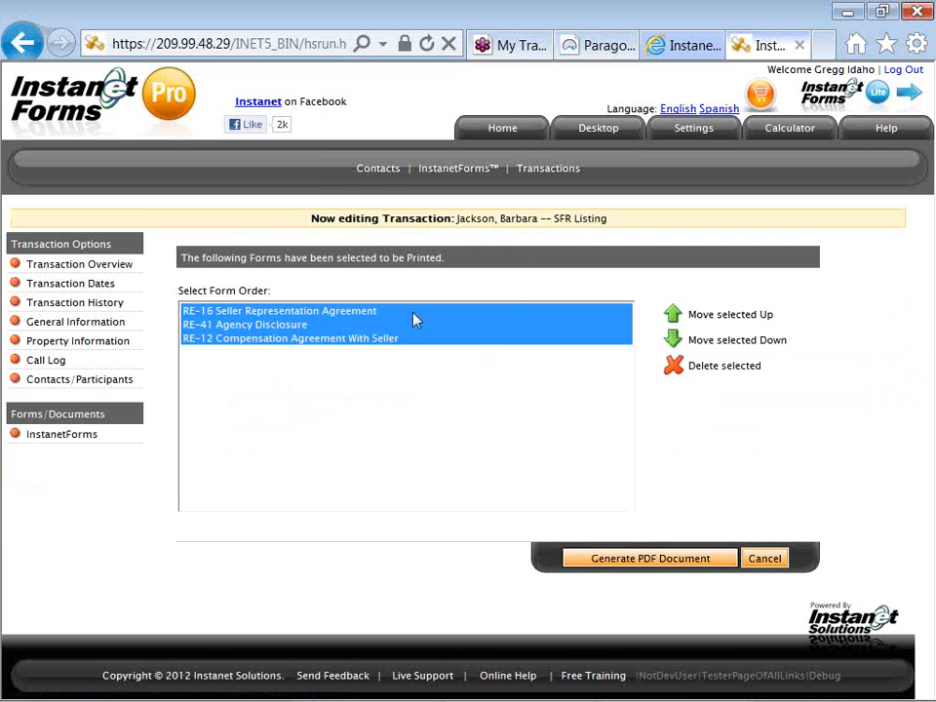
# Set RE-41 in the print order, generate the combined PDF and open the transaction print PDF.
pyautogui.click(298, 334)
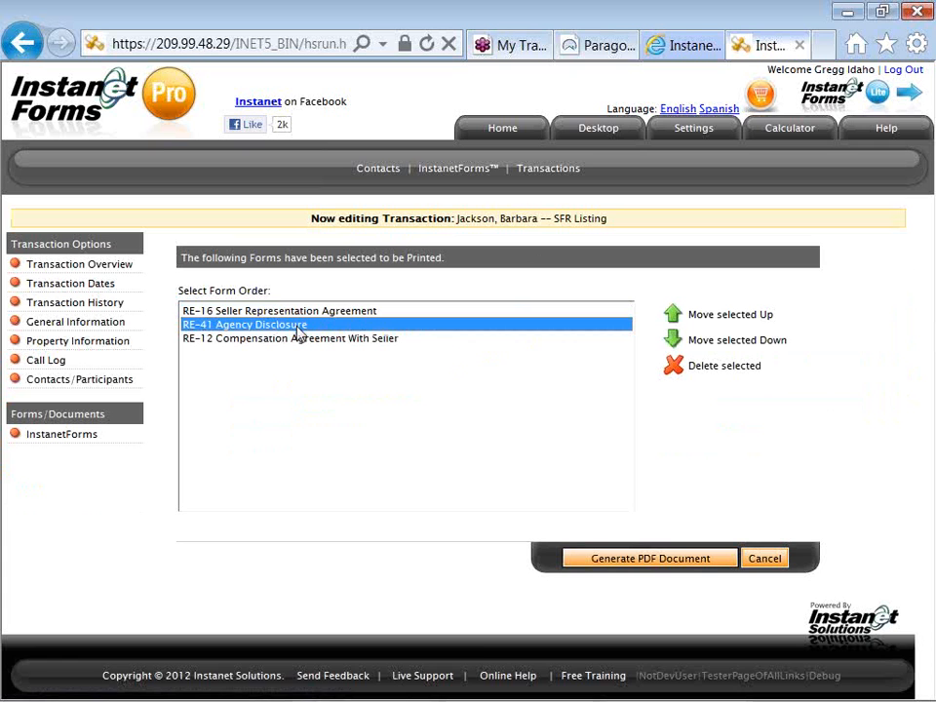
pyautogui.click(580, 560)
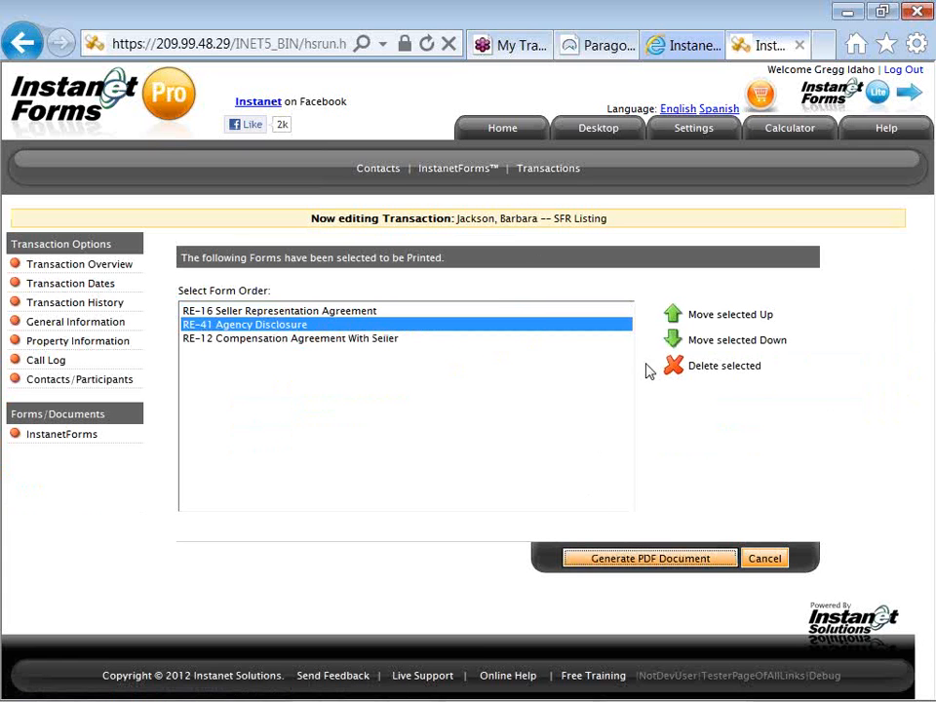
pyautogui.click(675, 322)
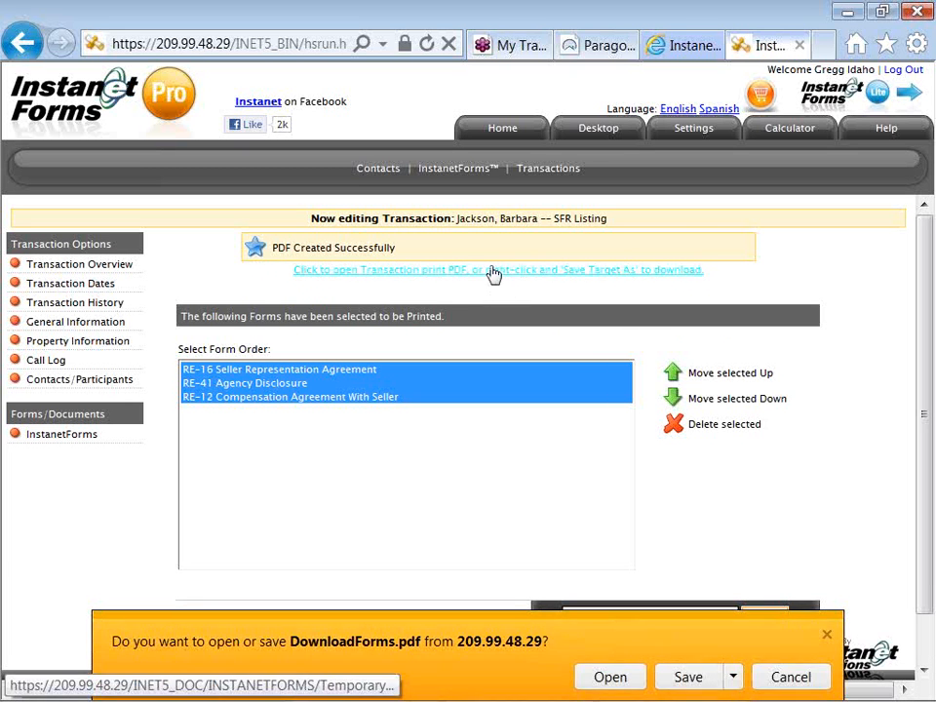
pyautogui.click(492, 273)
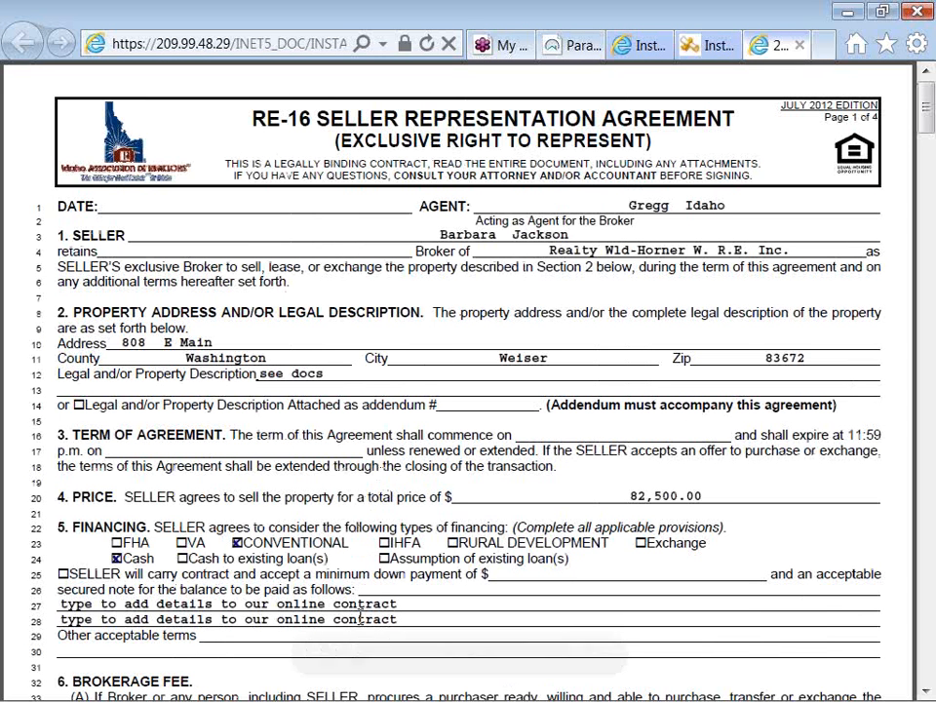
pyautogui.moveTo(360, 663)
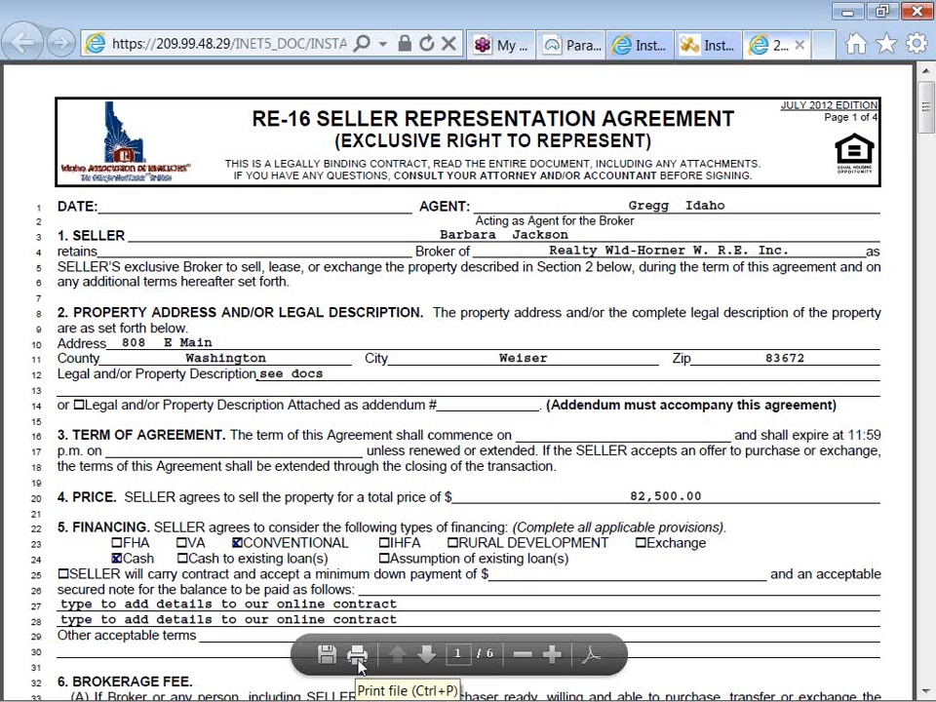
# Close the PDF, cancel the download prompt, and return via Transaction Overview to Home.
pyautogui.click(799, 46)
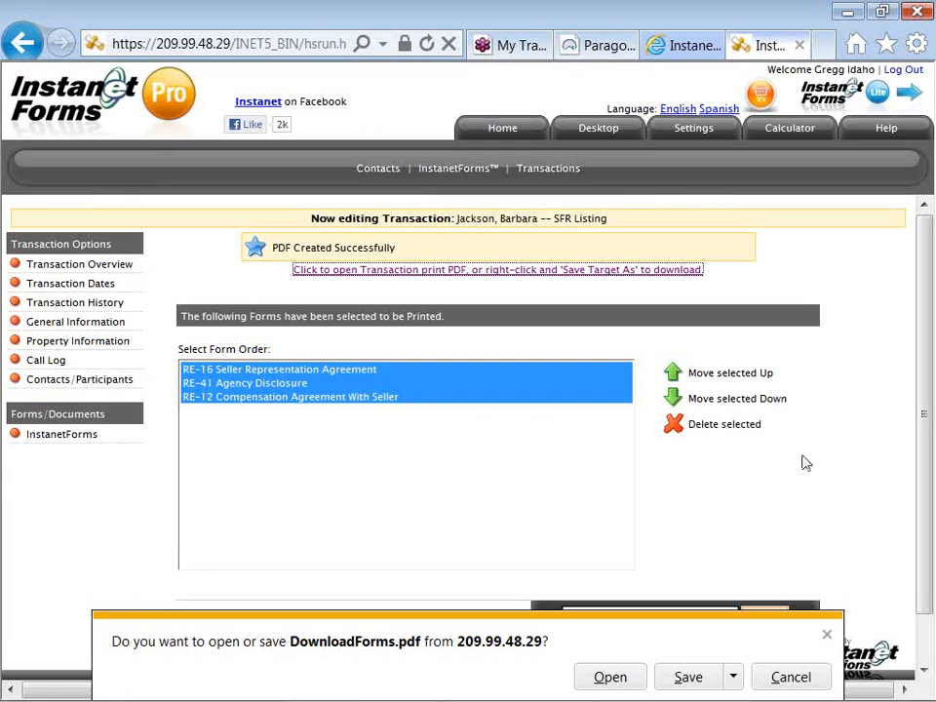
pyautogui.click(795, 676)
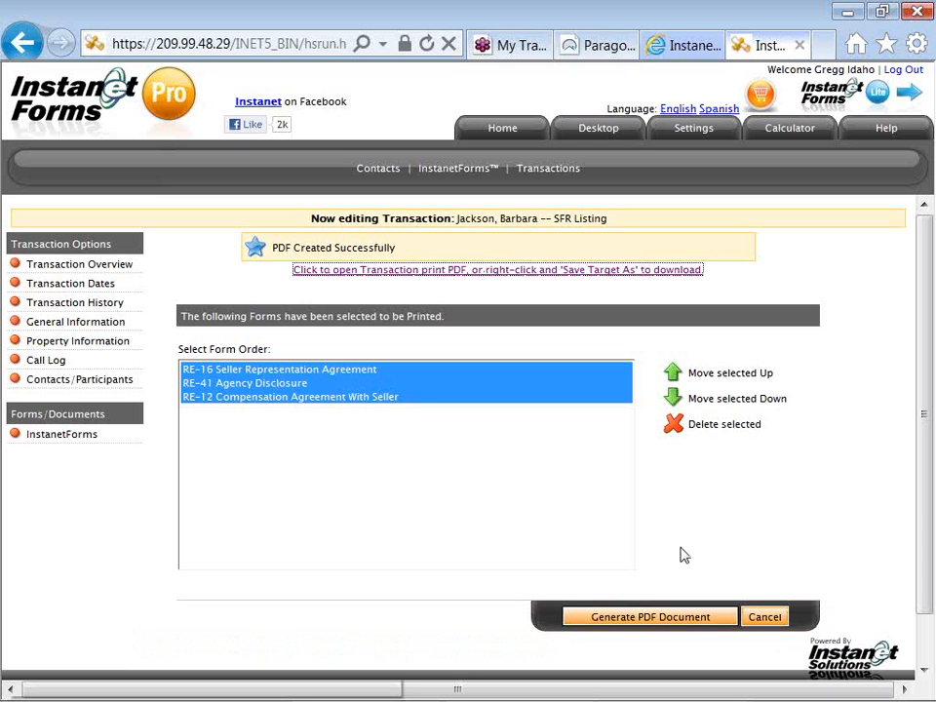
pyautogui.click(124, 270)
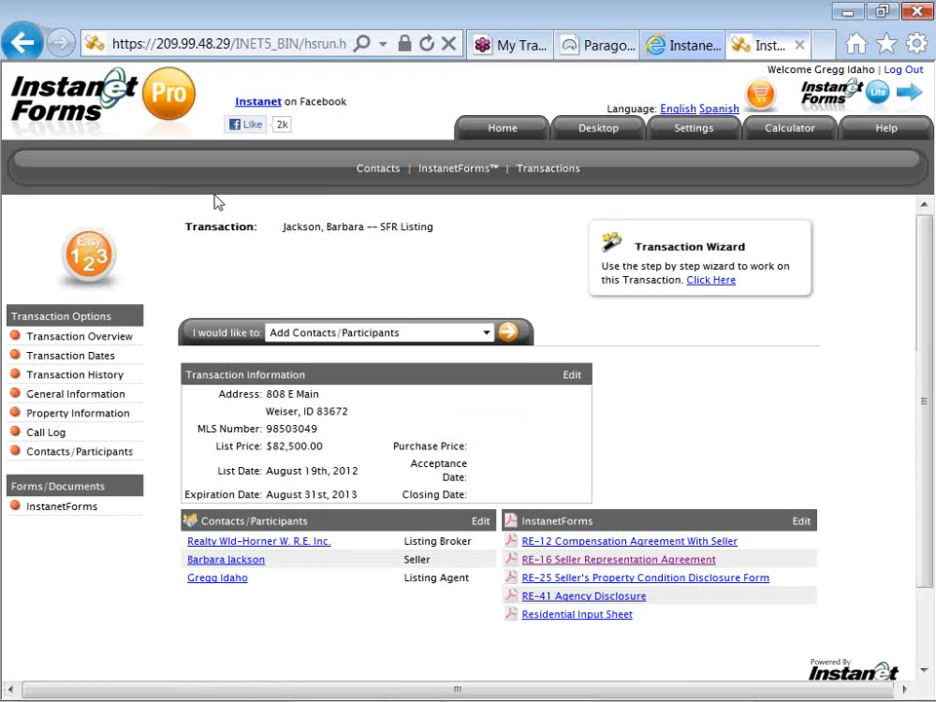
pyautogui.click(495, 136)
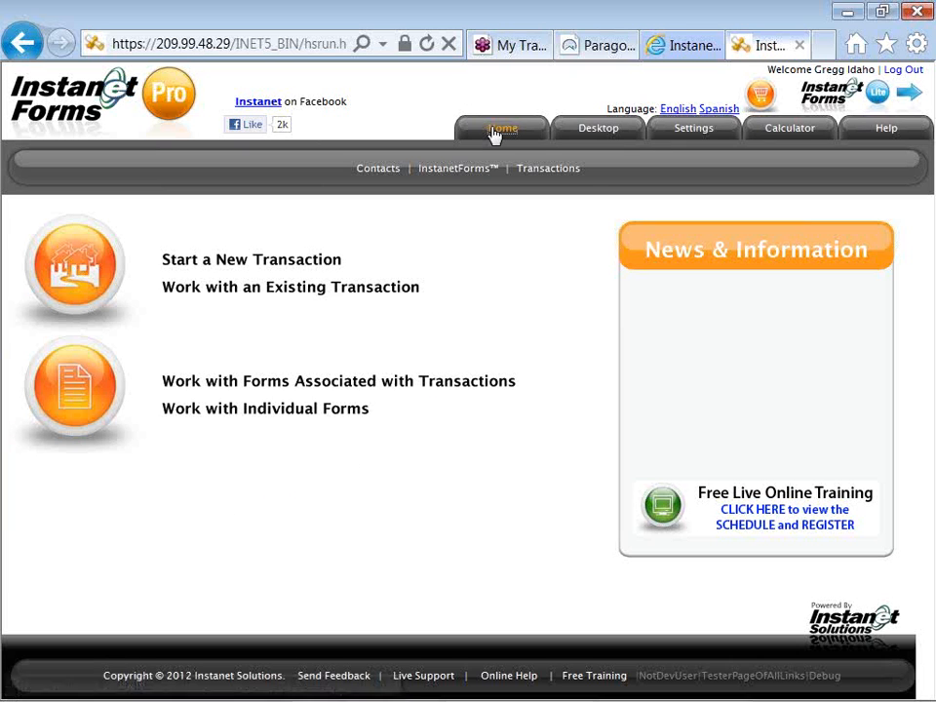
# Bring up the Notepad webinar notes and scroll to their end.
pyautogui.hotkey('alt', 'Tab')
pyautogui.press('Tab')
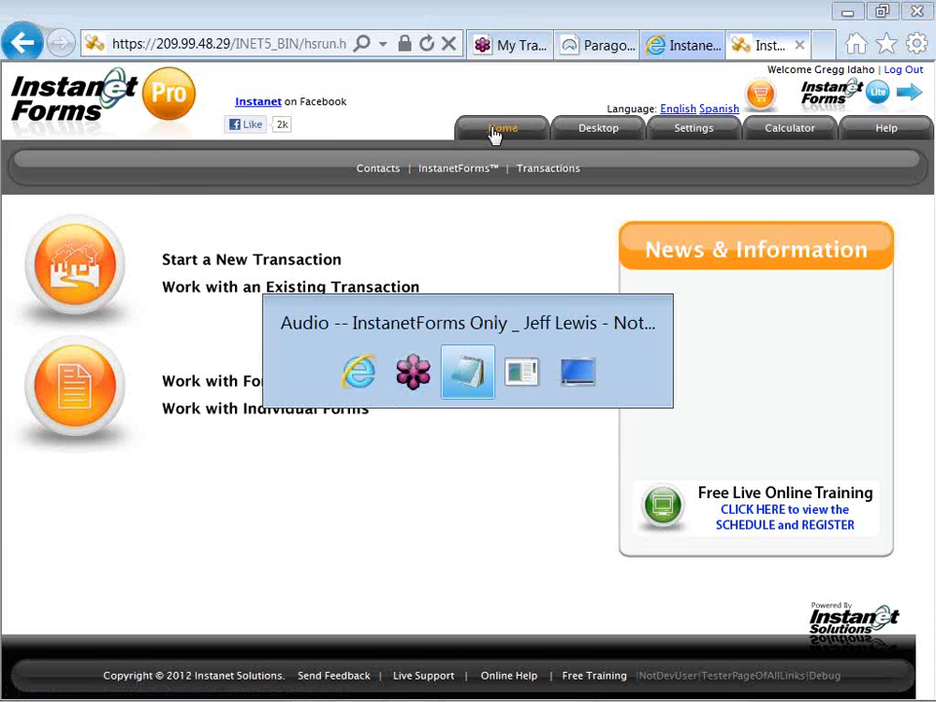
pyautogui.press('Down')
pyautogui.press('Down')
pyautogui.press('Down')
pyautogui.press('Down')
pyautogui.press('Down')
pyautogui.press('Down')
pyautogui.press('Down')
pyautogui.press('Down')
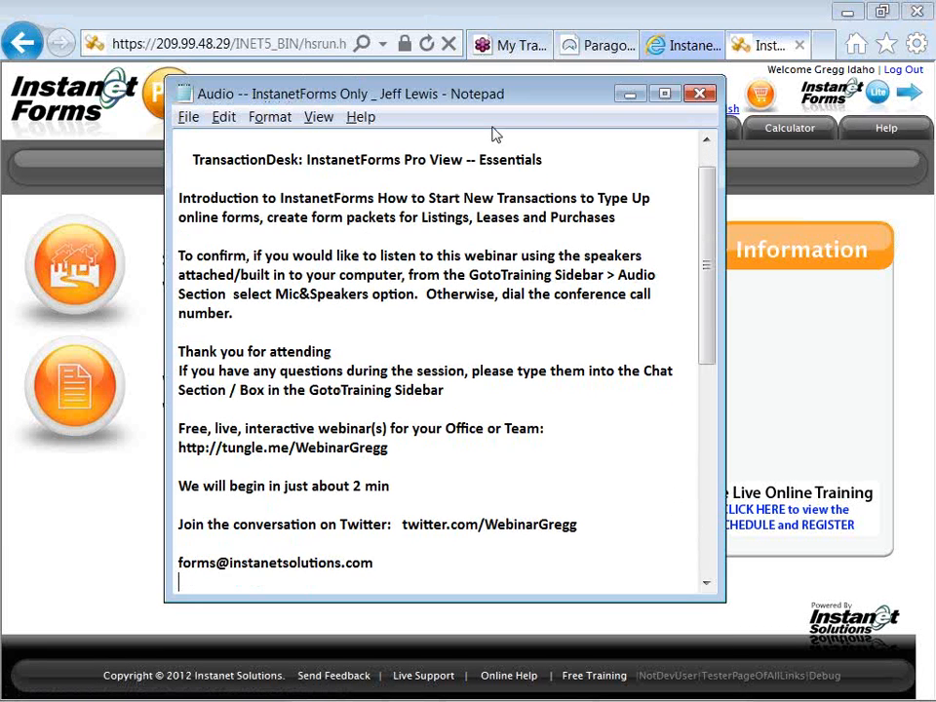
pyautogui.press('Down')
pyautogui.press('Down')
pyautogui.press('Down')
pyautogui.press('Down')
pyautogui.press('Down')
pyautogui.press('Down')
pyautogui.press('Down')
pyautogui.press('Down')
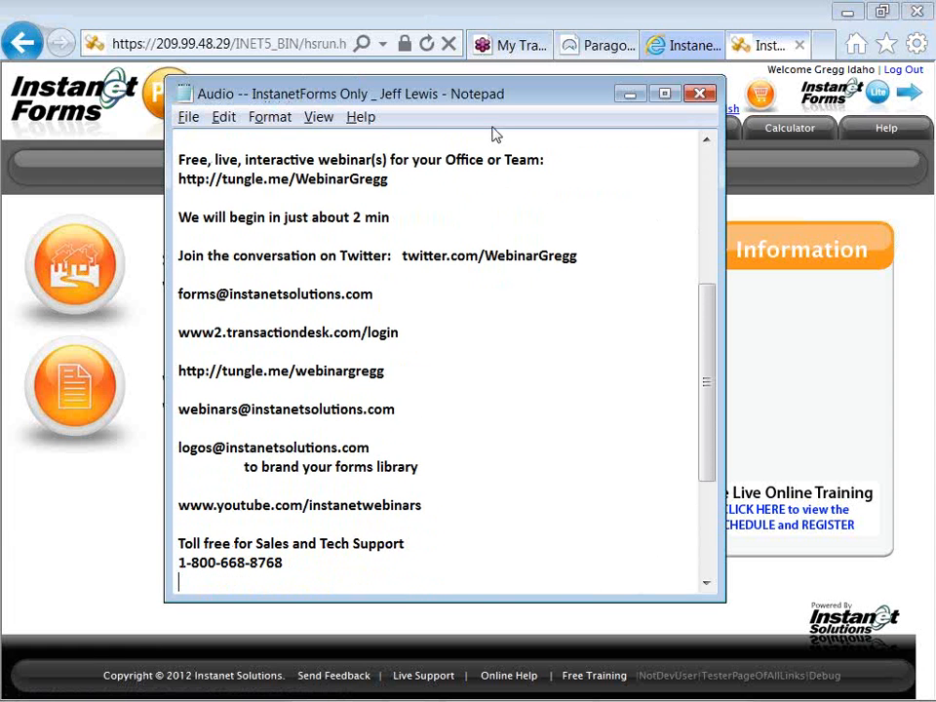
# Highlight the webinar scheduling link, YouTube webinars link and toll-free support number.
pyautogui.click(395, 178)
pyautogui.moveTo(395, 179); pyautogui.dragTo(178, 182)
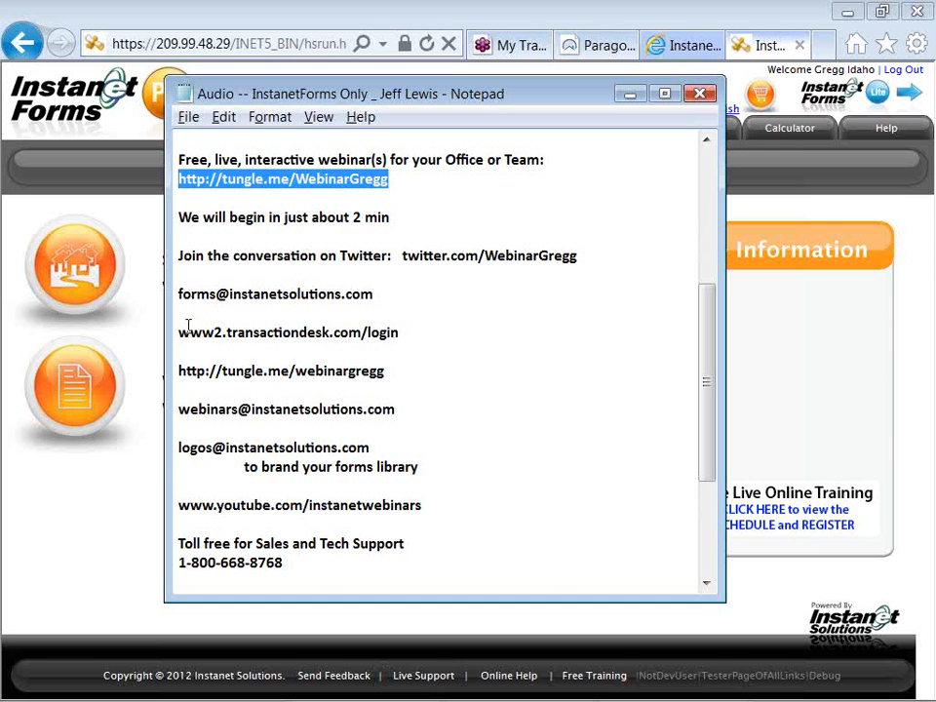
pyautogui.moveTo(178, 504); pyautogui.dragTo(427, 512)
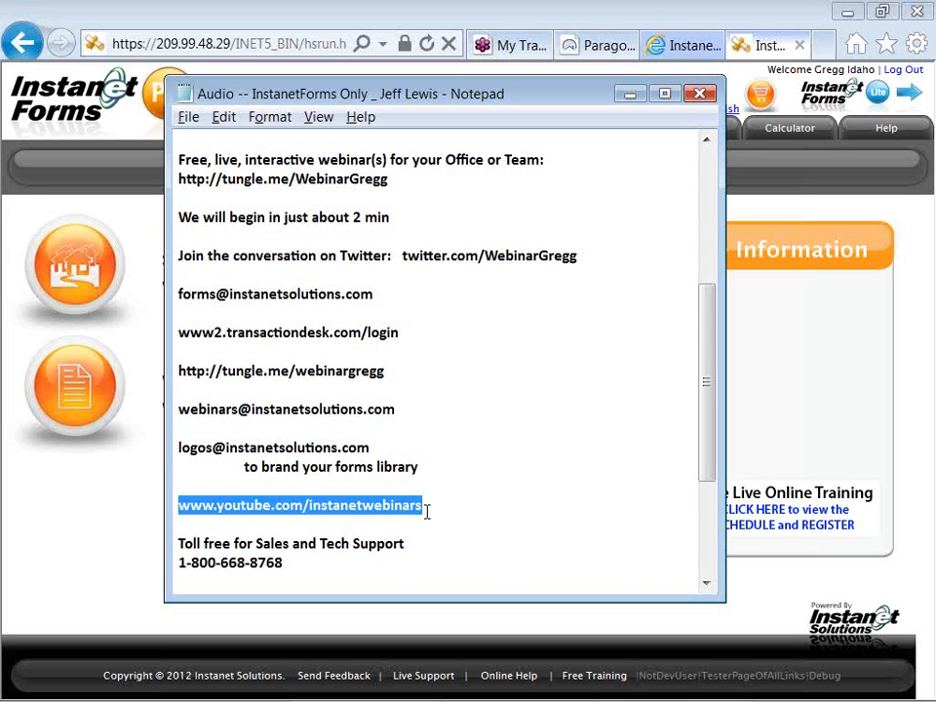
pyautogui.moveTo(290, 563); pyautogui.dragTo(179, 560)
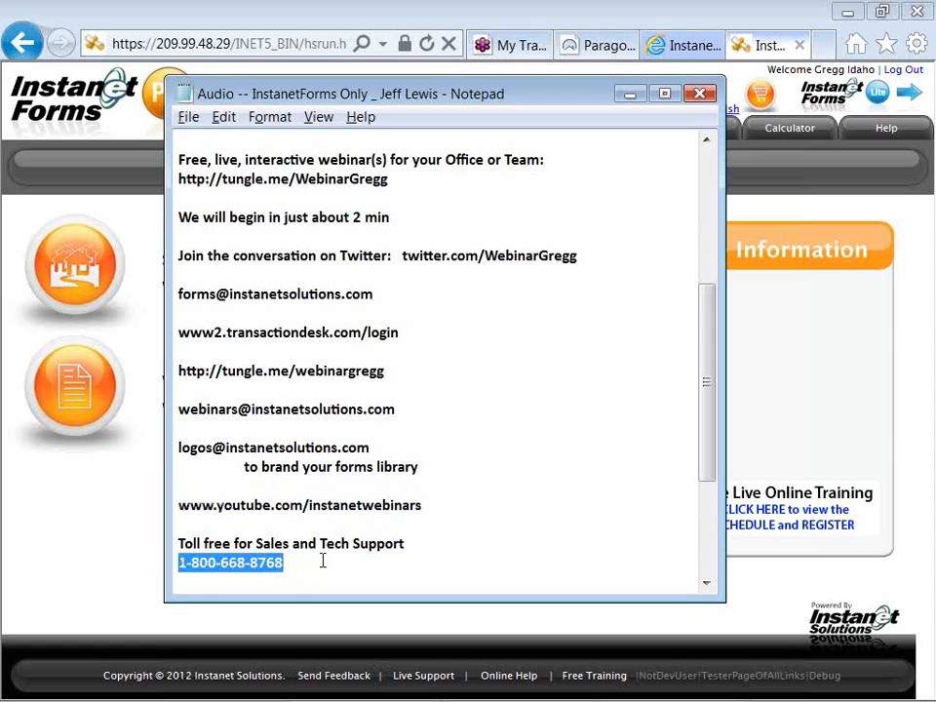
pyautogui.hotkey('alt', 'Tab')
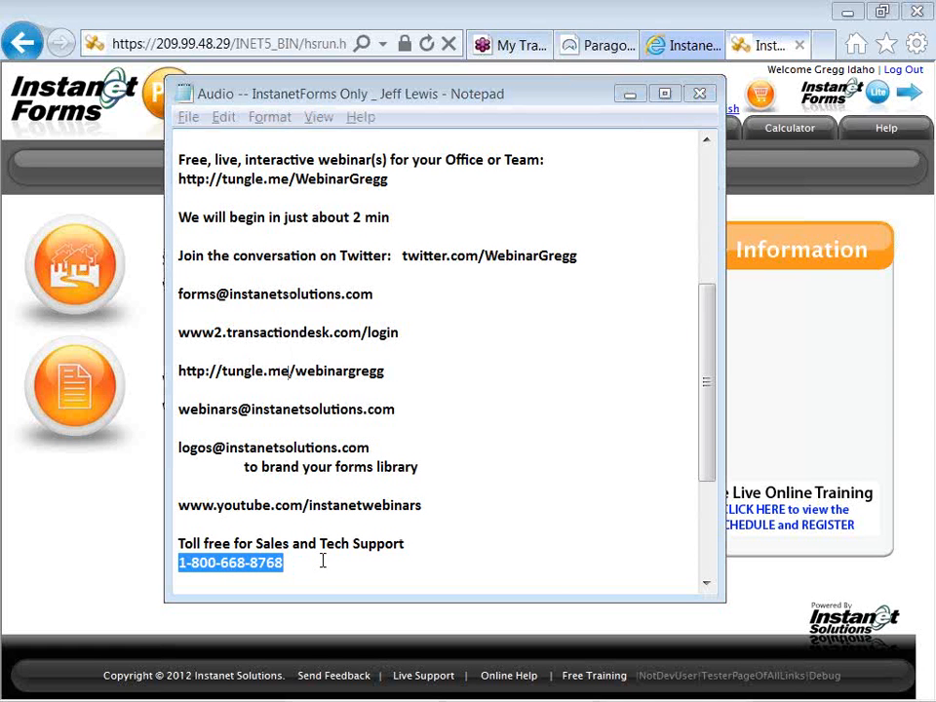